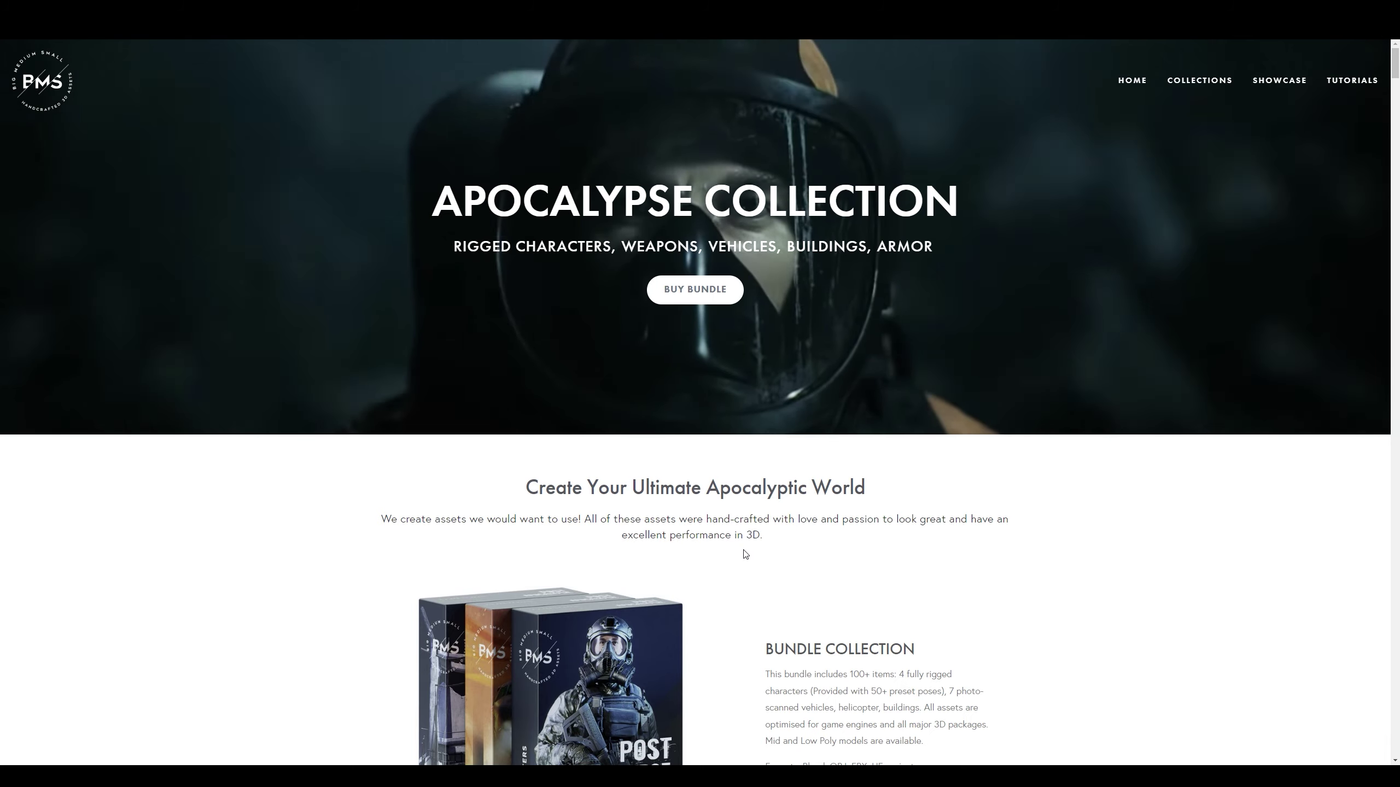
Delete the default cube and light from the scene
{"action": "scroll", "coordinate": [745, 553], "scroll_direction": "down", "scroll_amount": 4}
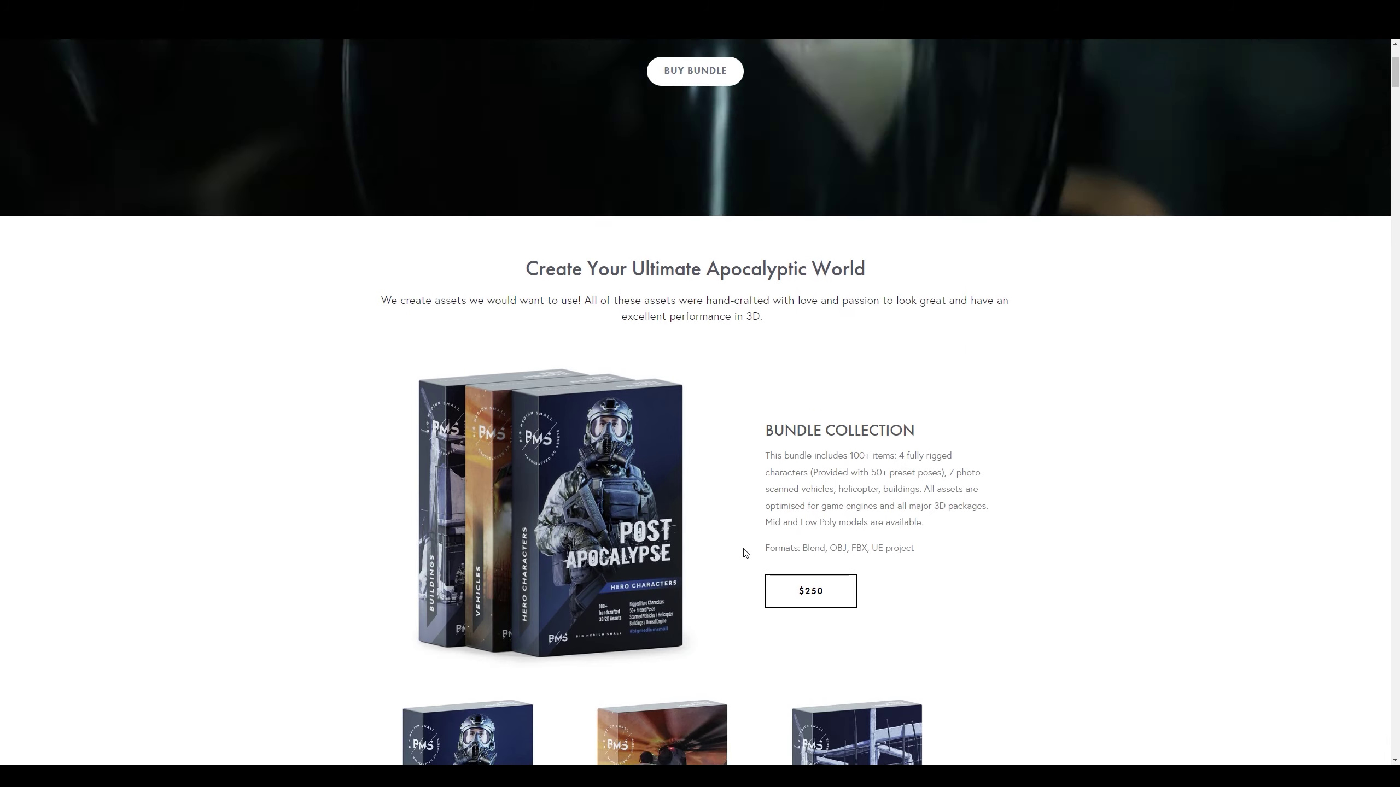
{"action": "scroll", "coordinate": [745, 554], "scroll_direction": "down", "scroll_amount": 8}
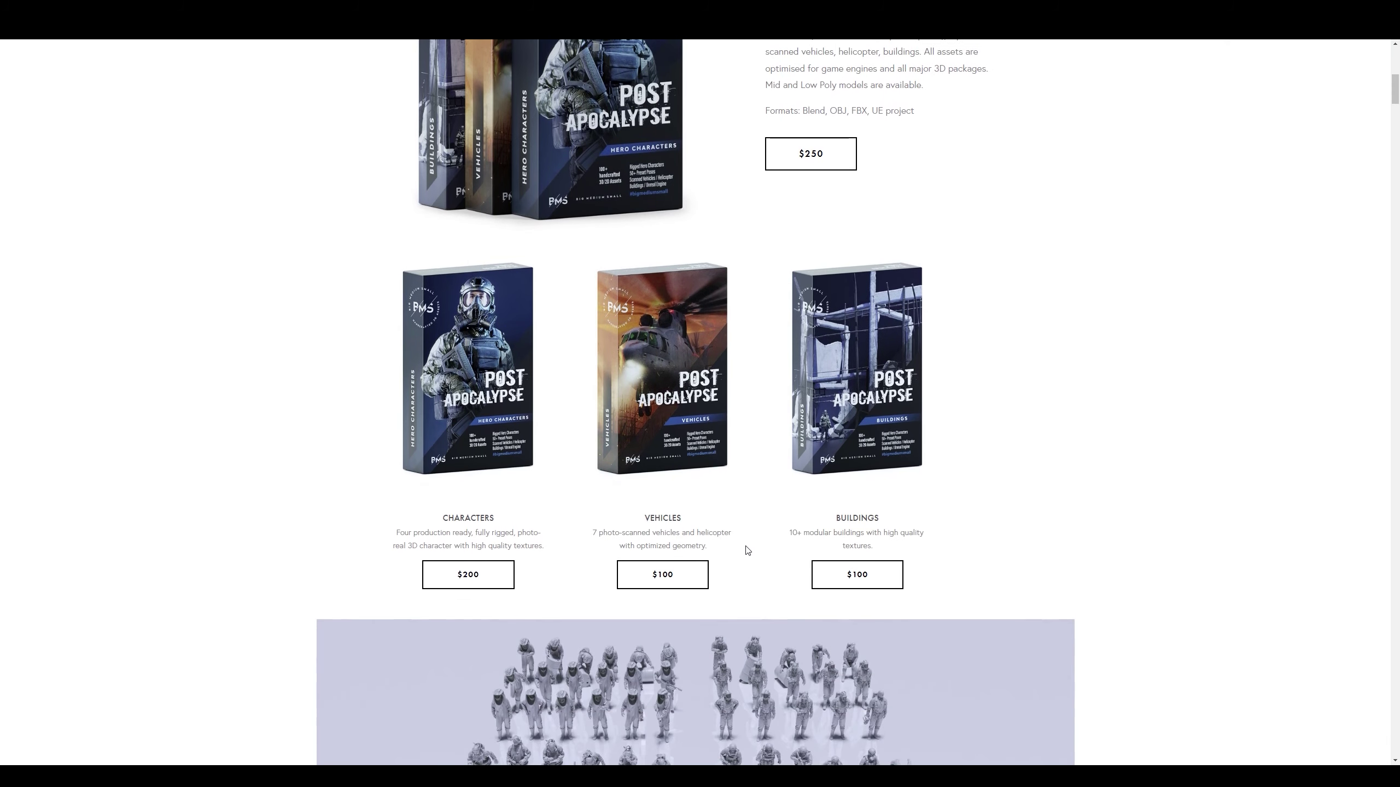
{"action": "scroll", "coordinate": [748, 551], "scroll_direction": "up", "scroll_amount": 3}
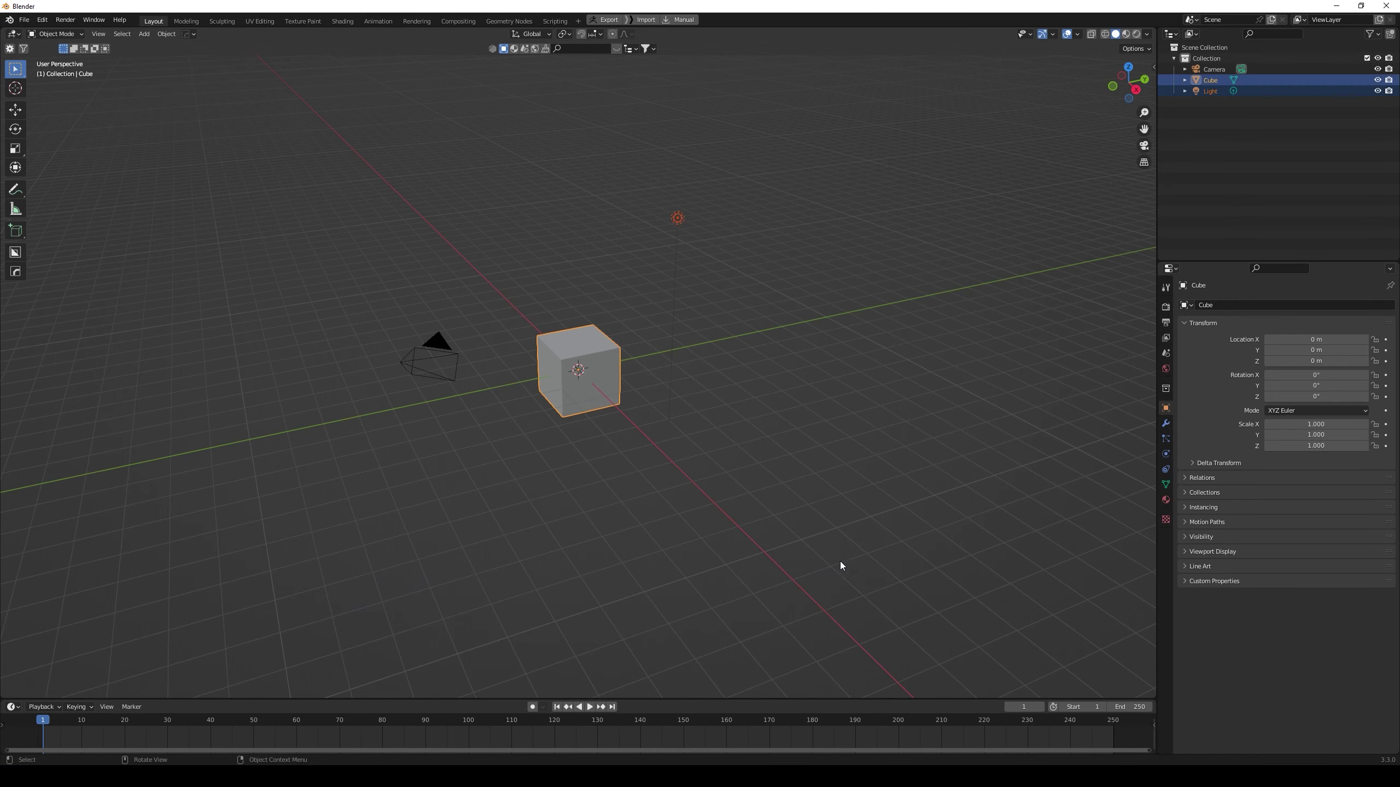
{"action": "key", "text": "Delete"}
Split the viewport and make the left area an Asset Browser showing Asset Library - Apocalypse
{"action": "left_click_drag", "start_coordinate": [2, 29], "coordinate": [479, 33]}
{"action": "left_click", "coordinate": [11, 34]}
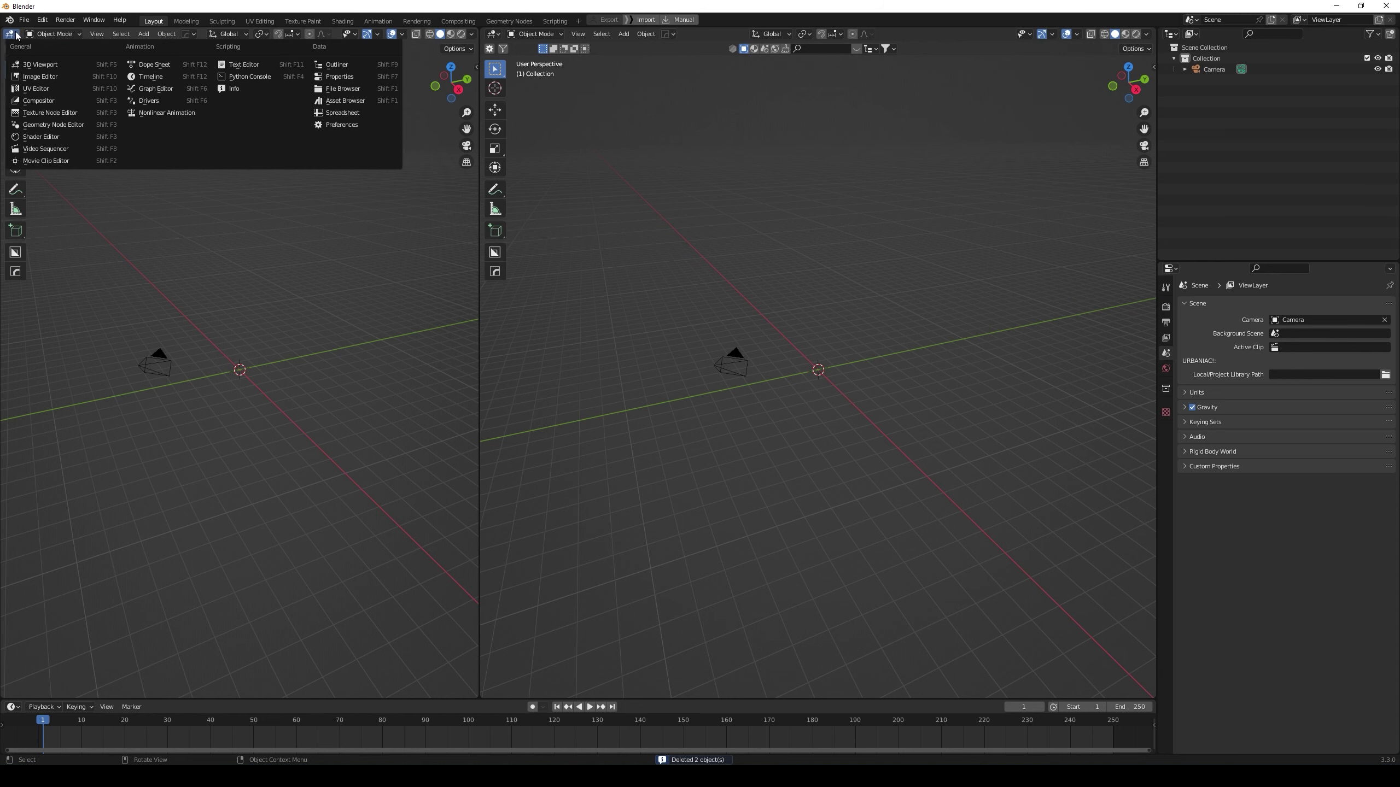
{"action": "left_click", "coordinate": [339, 102]}
{"action": "left_click", "coordinate": [80, 51]}
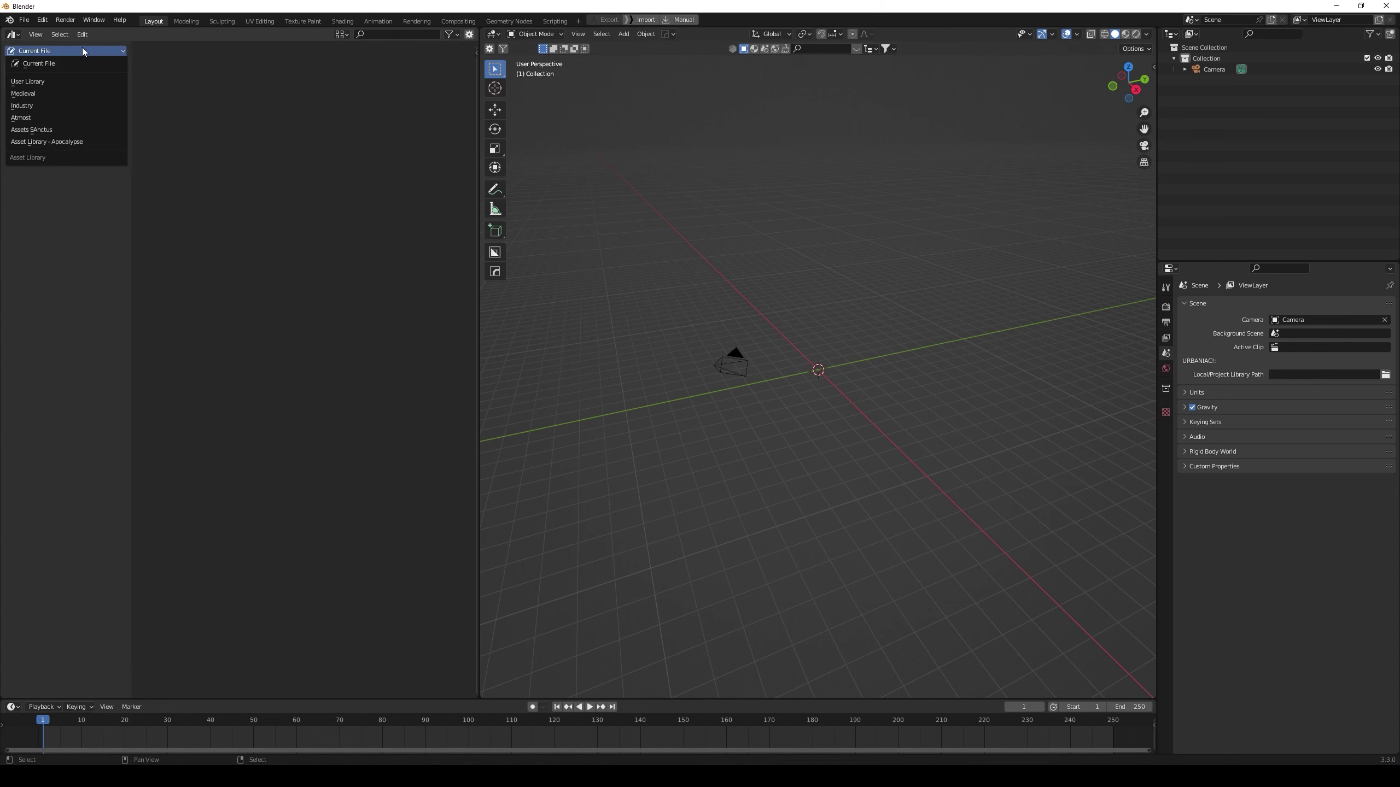
{"action": "left_click", "coordinate": [69, 141]}
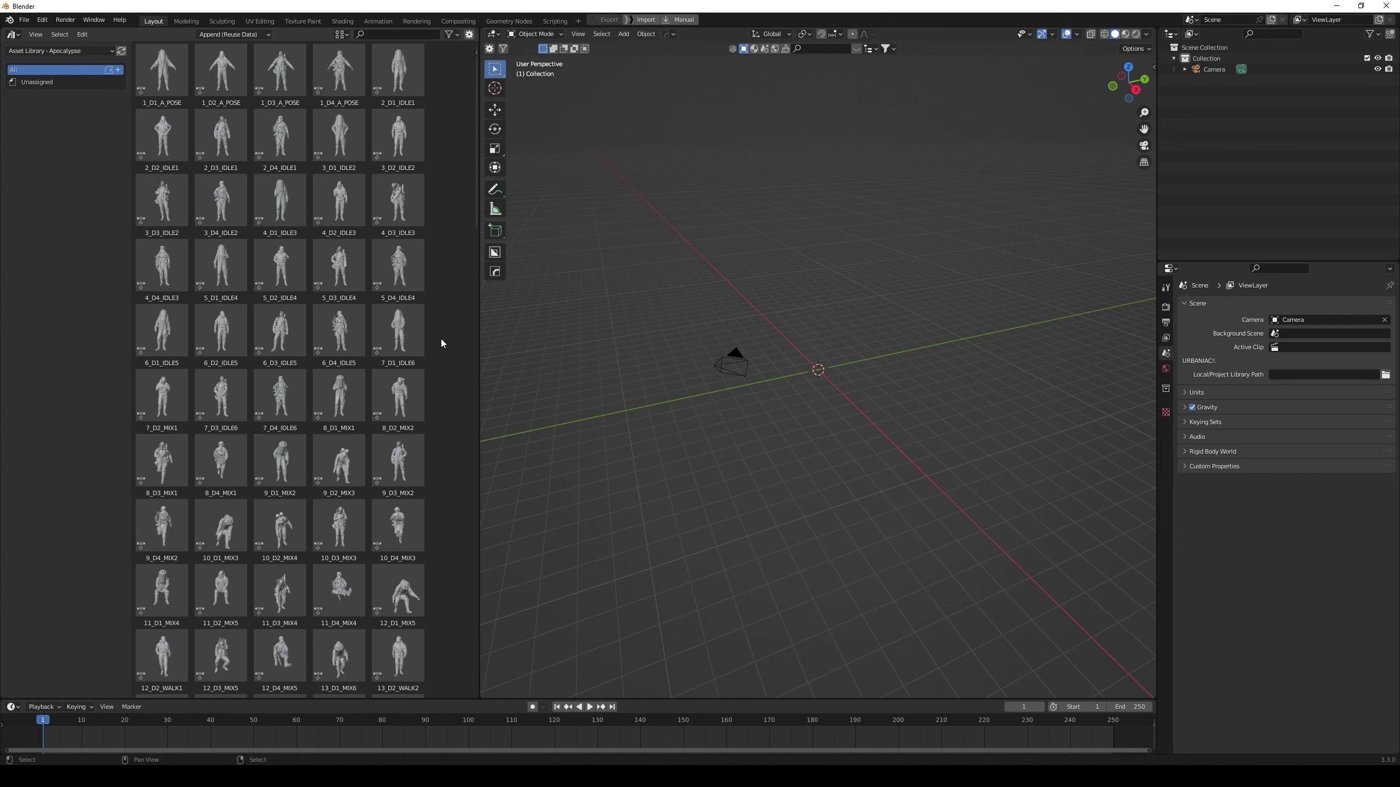
Scroll down to the D4 gas-masked soldier assets and drag D4_WALK2 toward the viewport
{"action": "scroll", "coordinate": [442, 342], "scroll_direction": "down", "scroll_amount": 6}
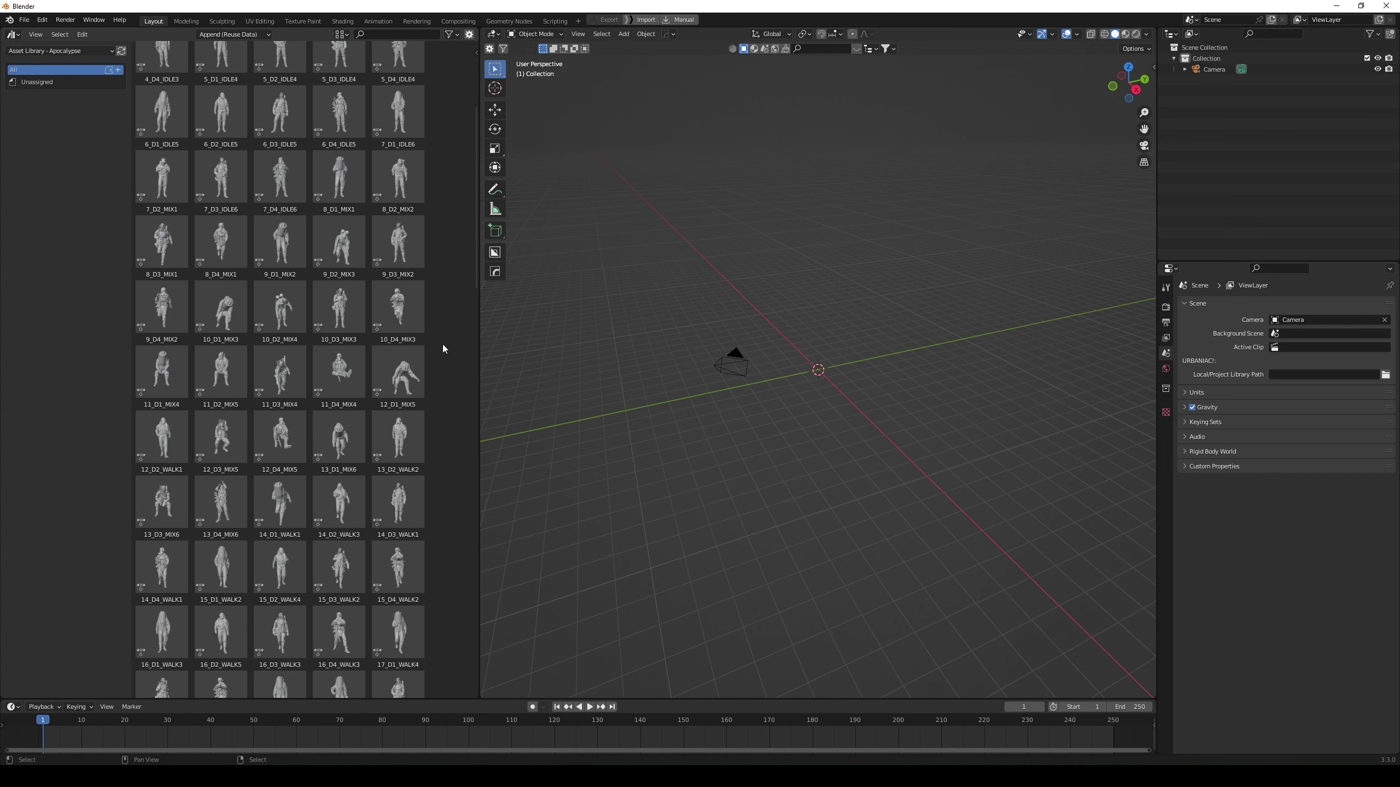
{"action": "scroll", "coordinate": [280, 370], "scroll_direction": "down", "scroll_amount": 3}
{"action": "scroll", "coordinate": [286, 389], "scroll_direction": "down", "scroll_amount": 10}
{"action": "scroll", "coordinate": [291, 383], "scroll_direction": "down", "scroll_amount": 12}
{"action": "scroll", "coordinate": [297, 381], "scroll_direction": "down", "scroll_amount": 8}
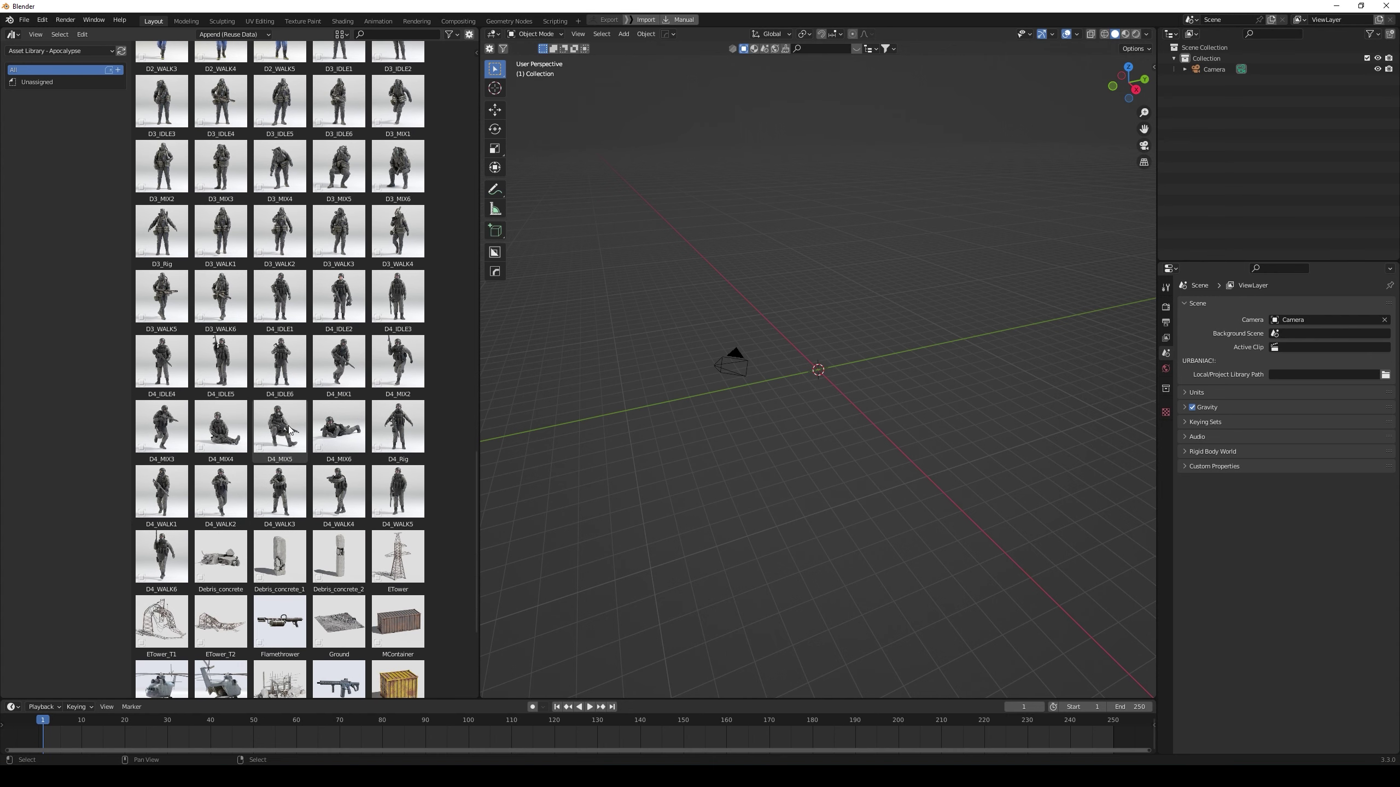
{"action": "scroll", "coordinate": [288, 431], "scroll_direction": "down", "scroll_amount": 1}
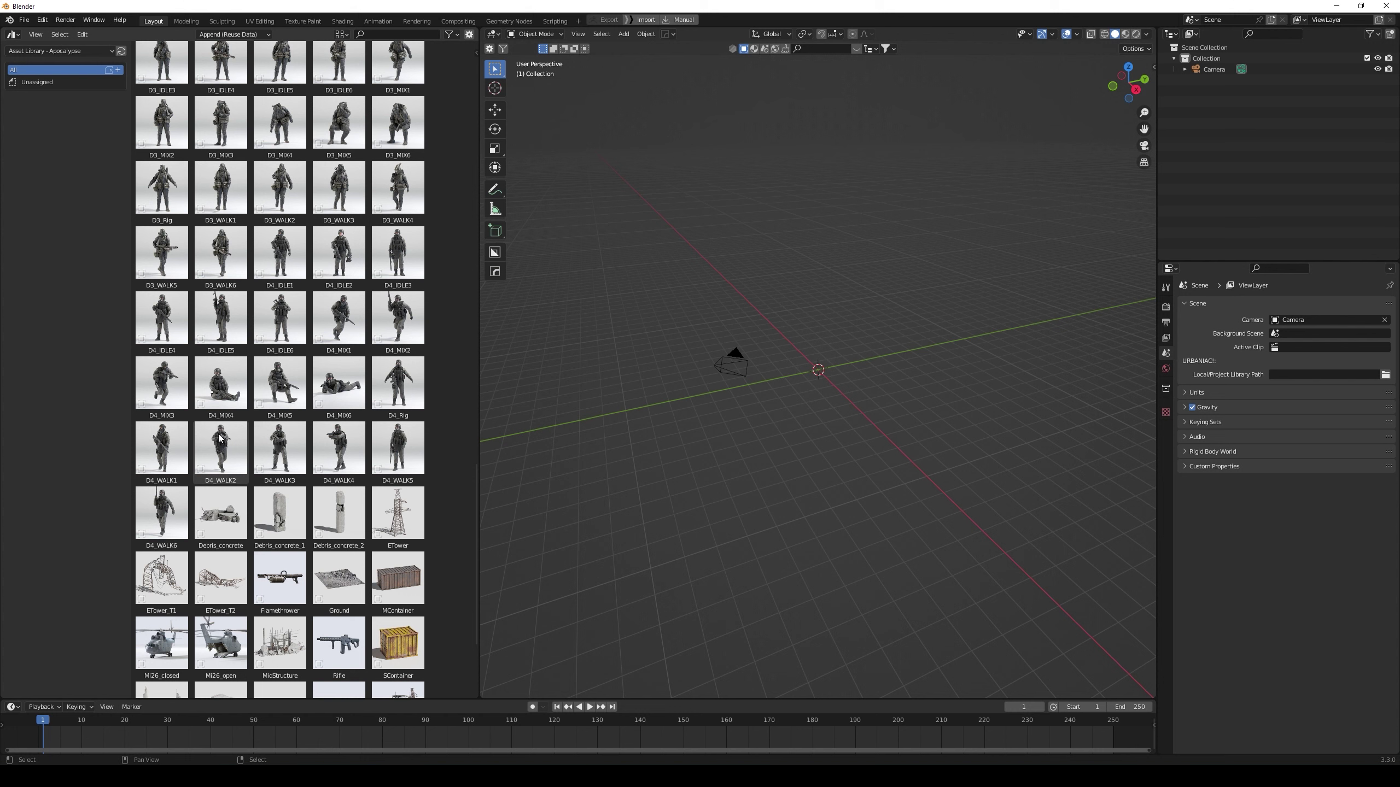
{"action": "left_click_drag", "start_coordinate": [221, 437], "coordinate": [873, 350]}
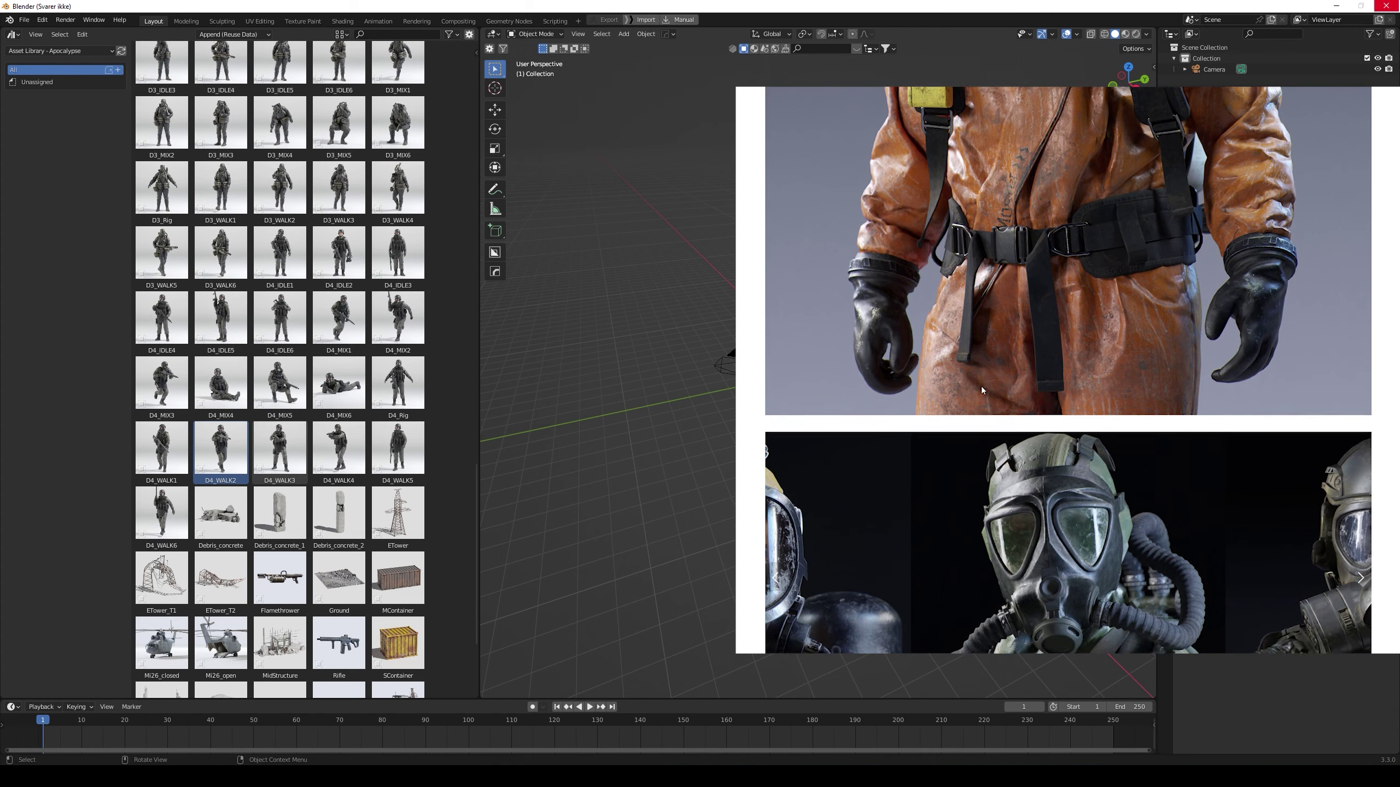
Drop D4_WALK2 and D4_WALK4 side by side near the centre, then add the Ground rubble patch
{"action": "left_click_drag", "start_coordinate": [220, 449], "coordinate": [876, 344]}
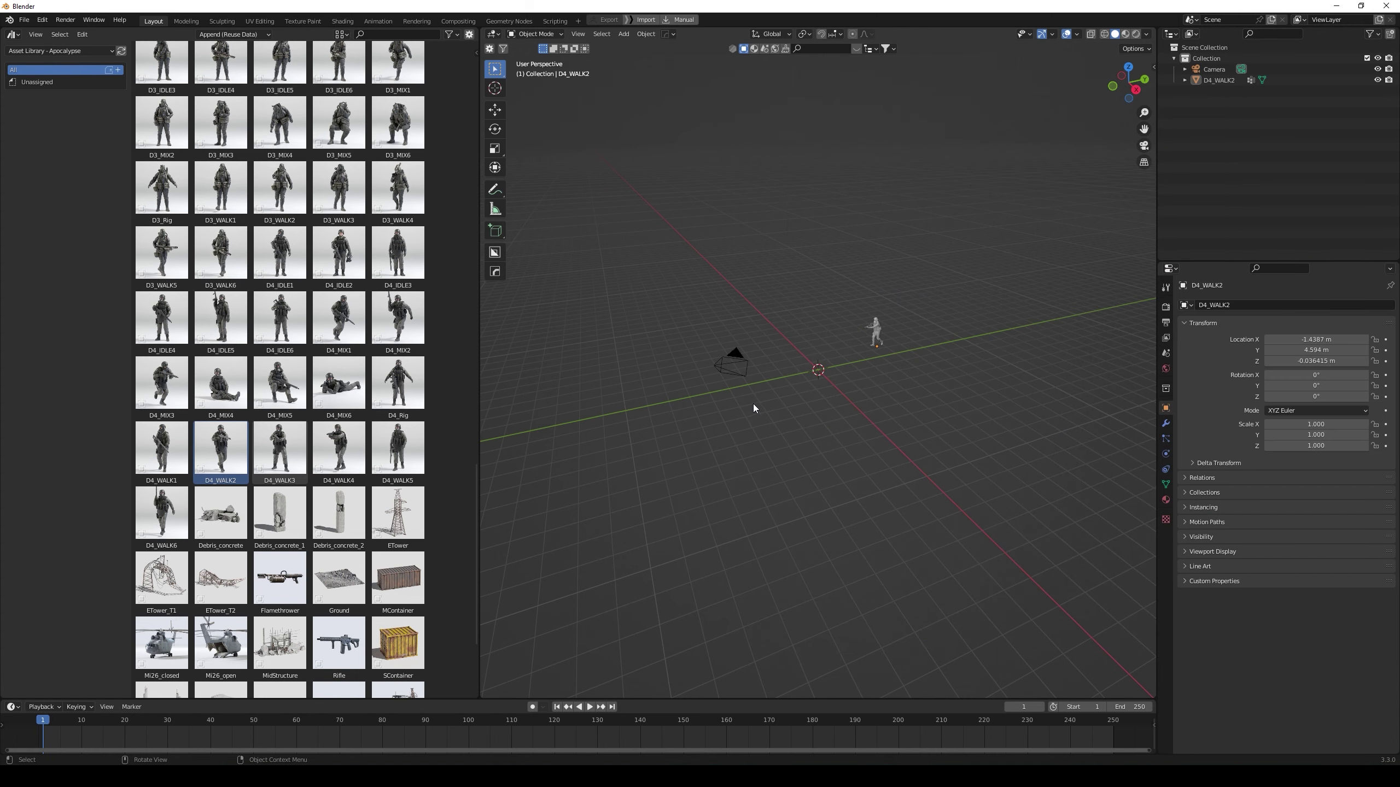
{"action": "left_click_drag", "start_coordinate": [333, 456], "coordinate": [906, 377]}
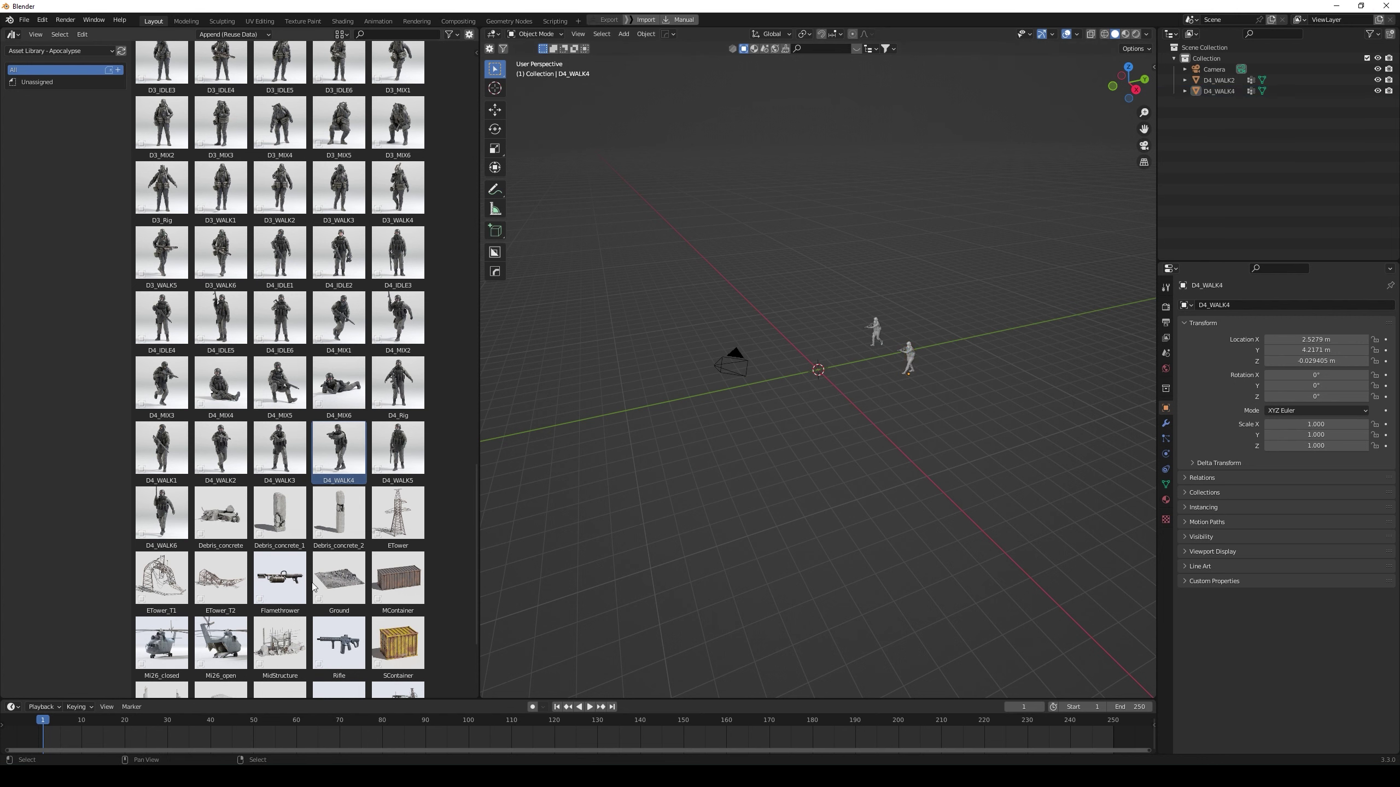
{"action": "left_click_drag", "start_coordinate": [339, 579], "coordinate": [801, 375]}
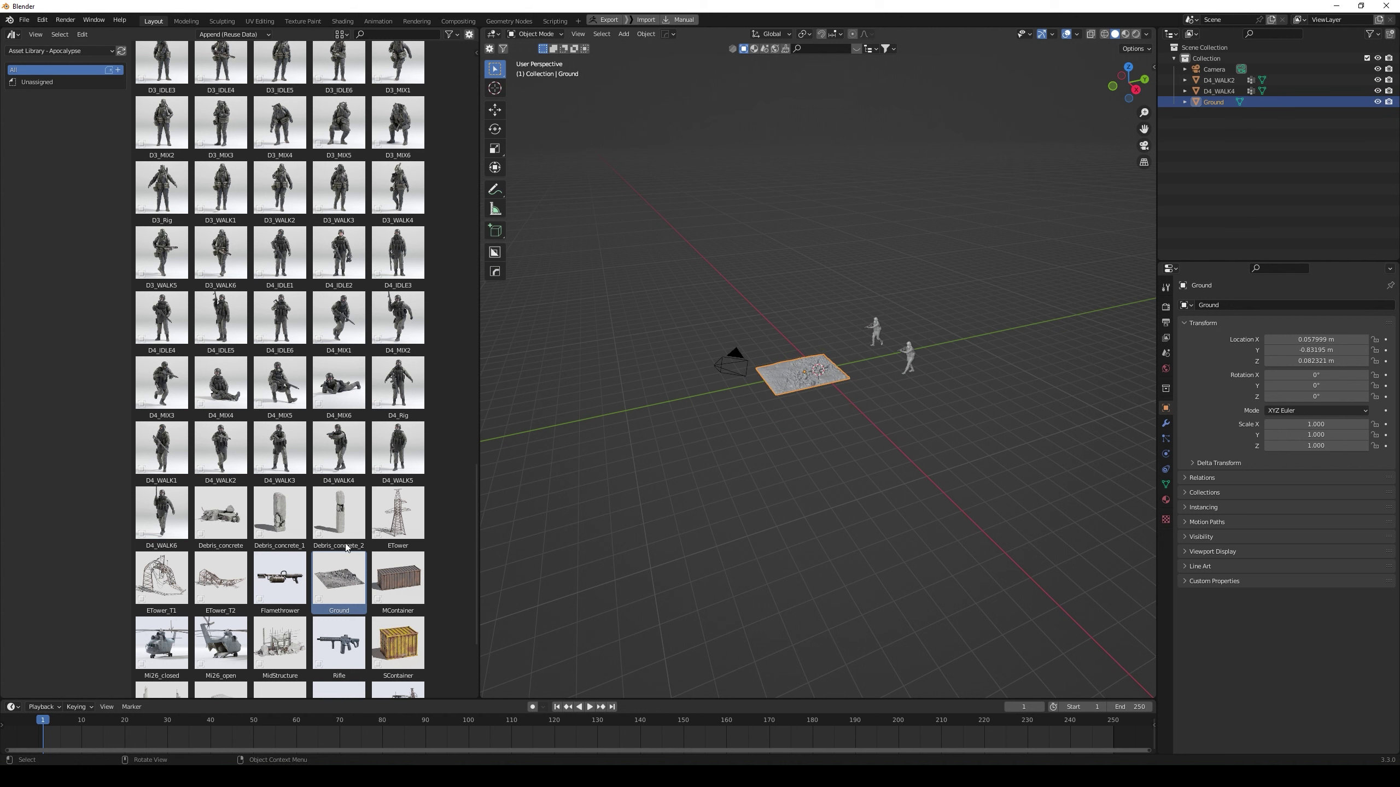
Add the MidStructure ruin behind the soldiers and the MContainer shipping container
{"action": "scroll", "coordinate": [347, 548], "scroll_direction": "down", "scroll_amount": 3}
{"action": "left_click_drag", "start_coordinate": [275, 589], "coordinate": [693, 316]}
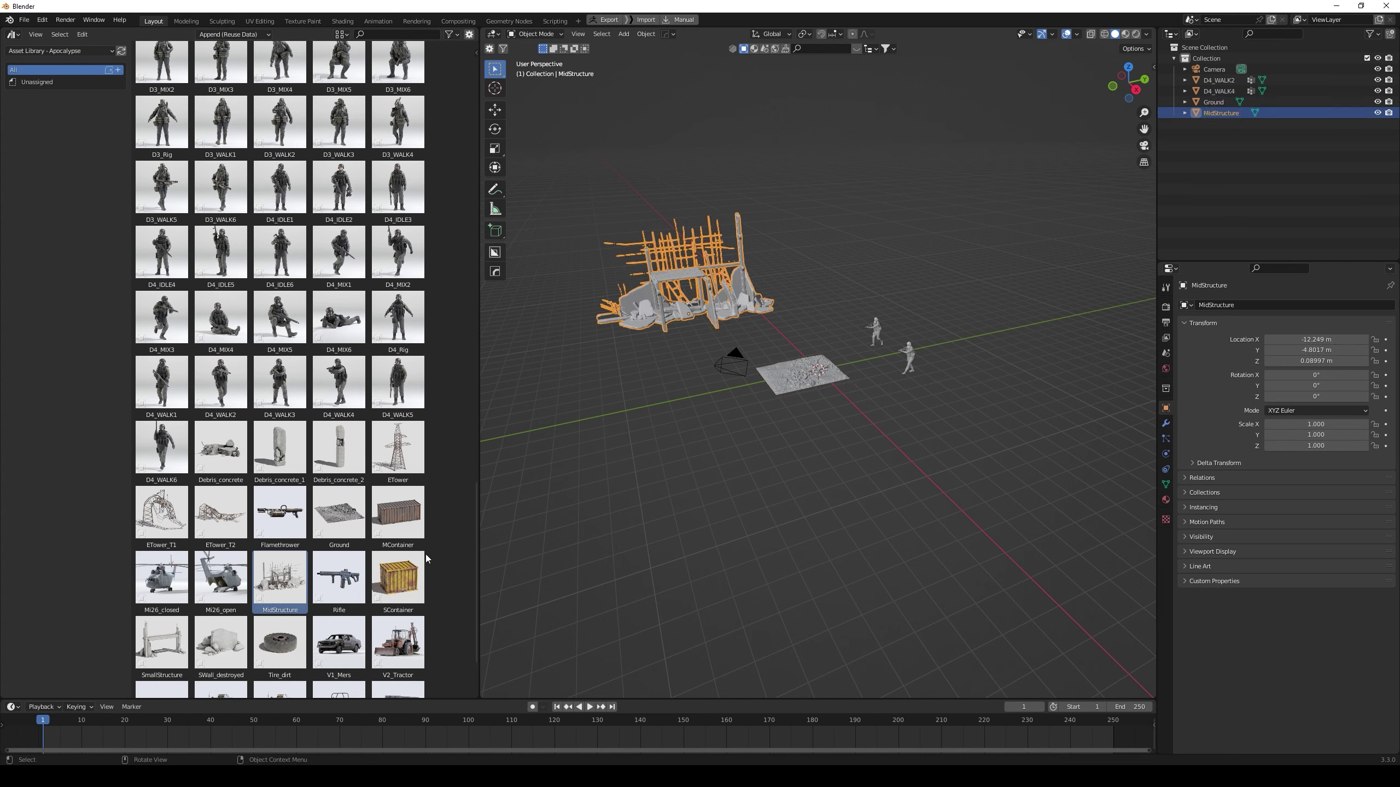
{"action": "left_click_drag", "start_coordinate": [400, 513], "coordinate": [967, 331]}
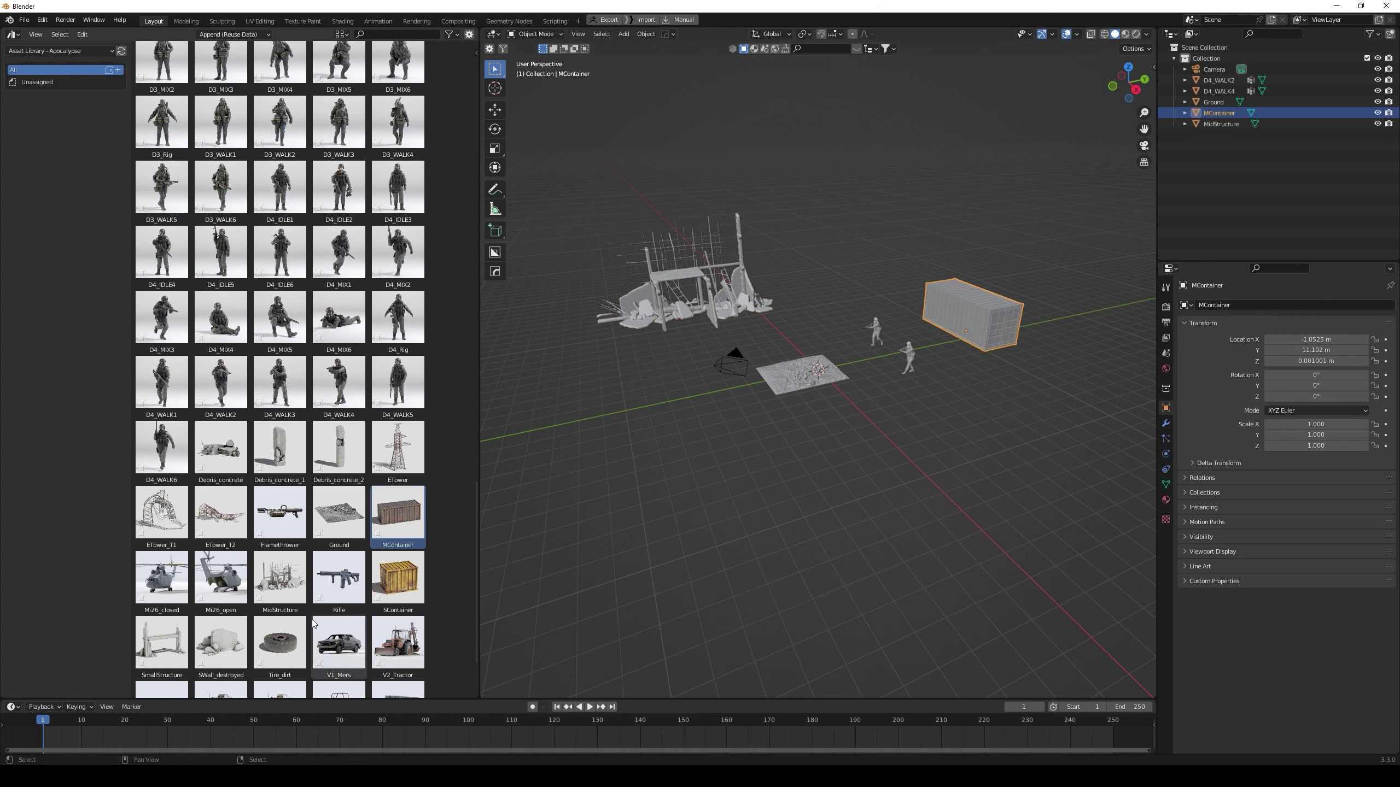
{"action": "scroll", "coordinate": [318, 615], "scroll_direction": "down", "scroll_amount": 2}
{"action": "scroll", "coordinate": [292, 617], "scroll_direction": "down", "scroll_amount": 2}
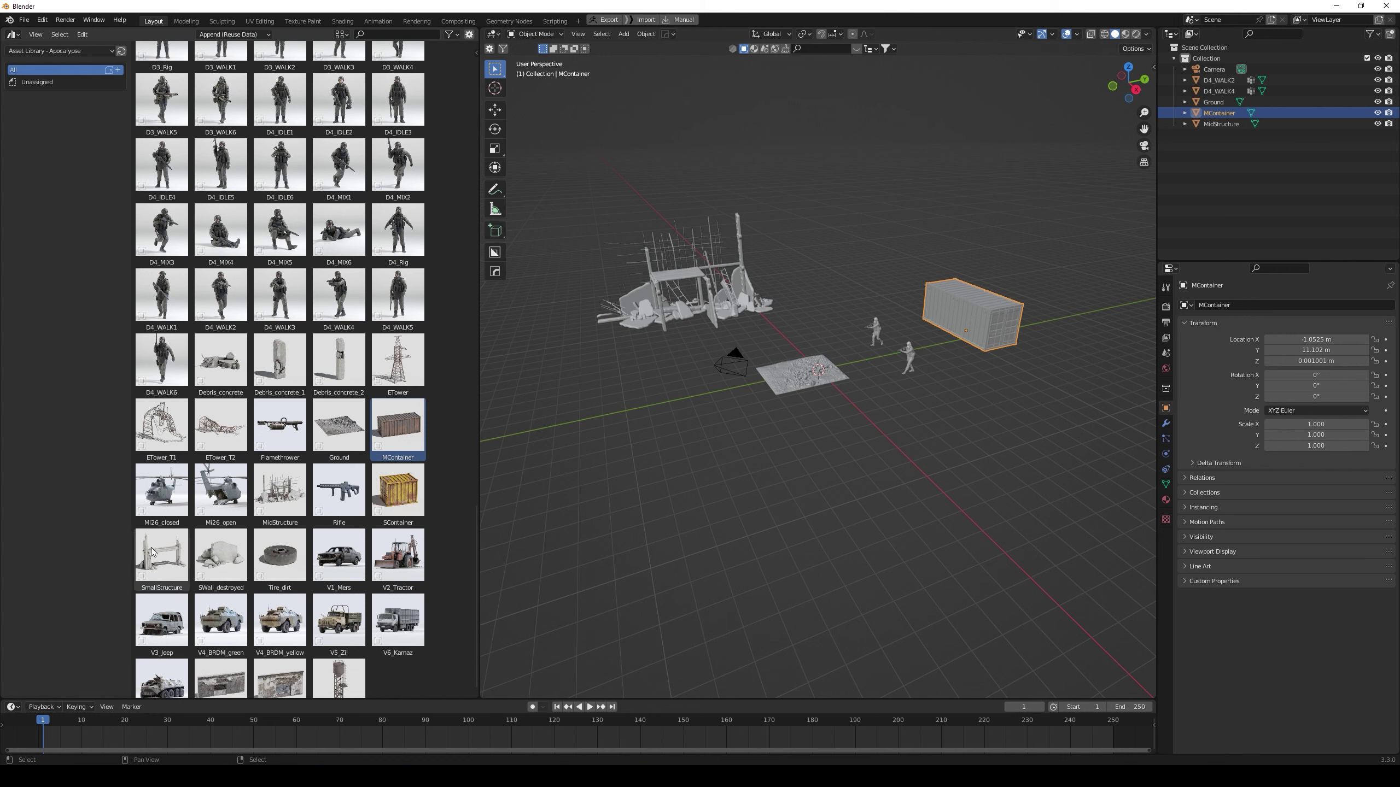
{"action": "scroll", "coordinate": [161, 561], "scroll_direction": "down", "scroll_amount": 1}
Add Wall2_low, Wall_low, V3_Jeep, Debris_concrete and Debris_concrete_1 to the scene
{"action": "left_click_drag", "start_coordinate": [215, 659], "coordinate": [599, 396]}
{"action": "left_click_drag", "start_coordinate": [283, 669], "coordinate": [591, 443]}
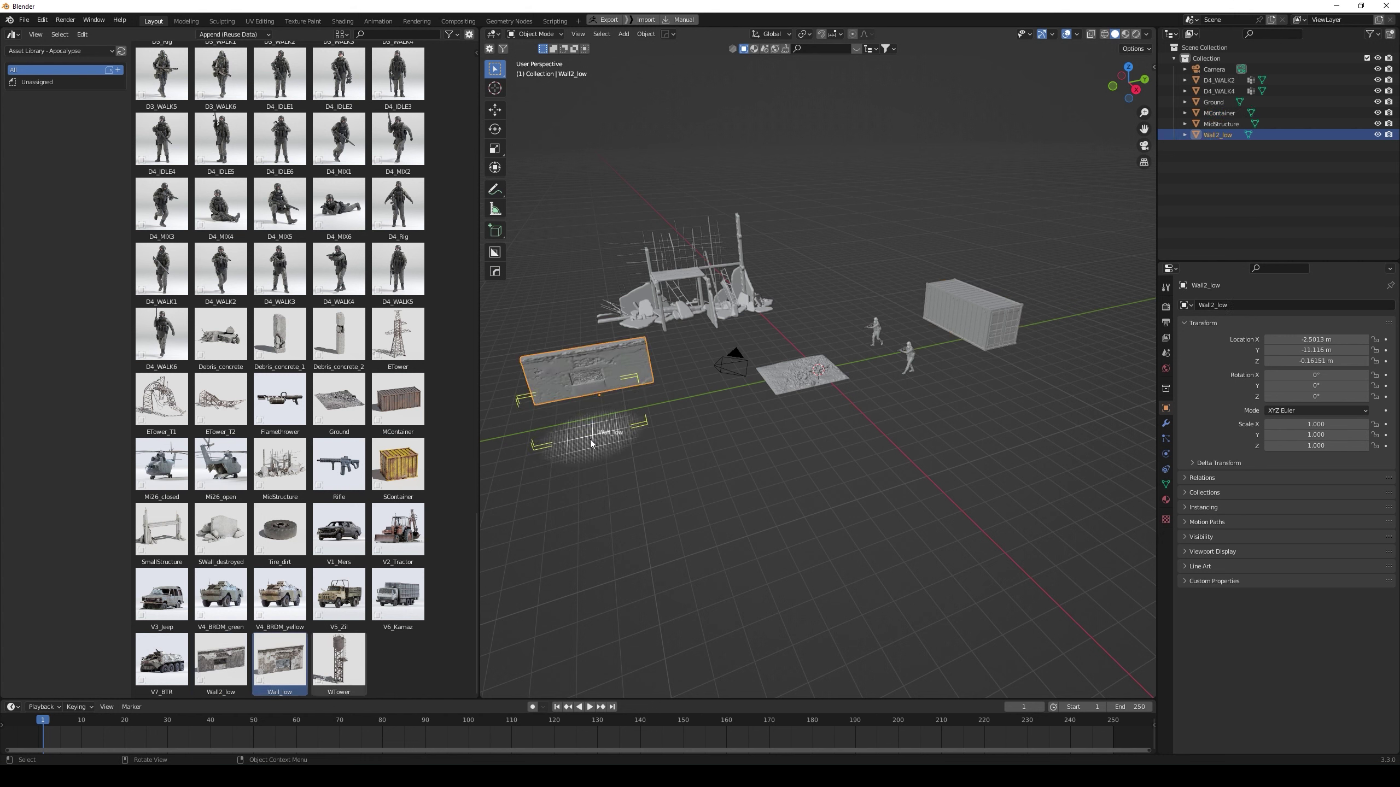
{"action": "left_click_drag", "start_coordinate": [162, 597], "coordinate": [1023, 405]}
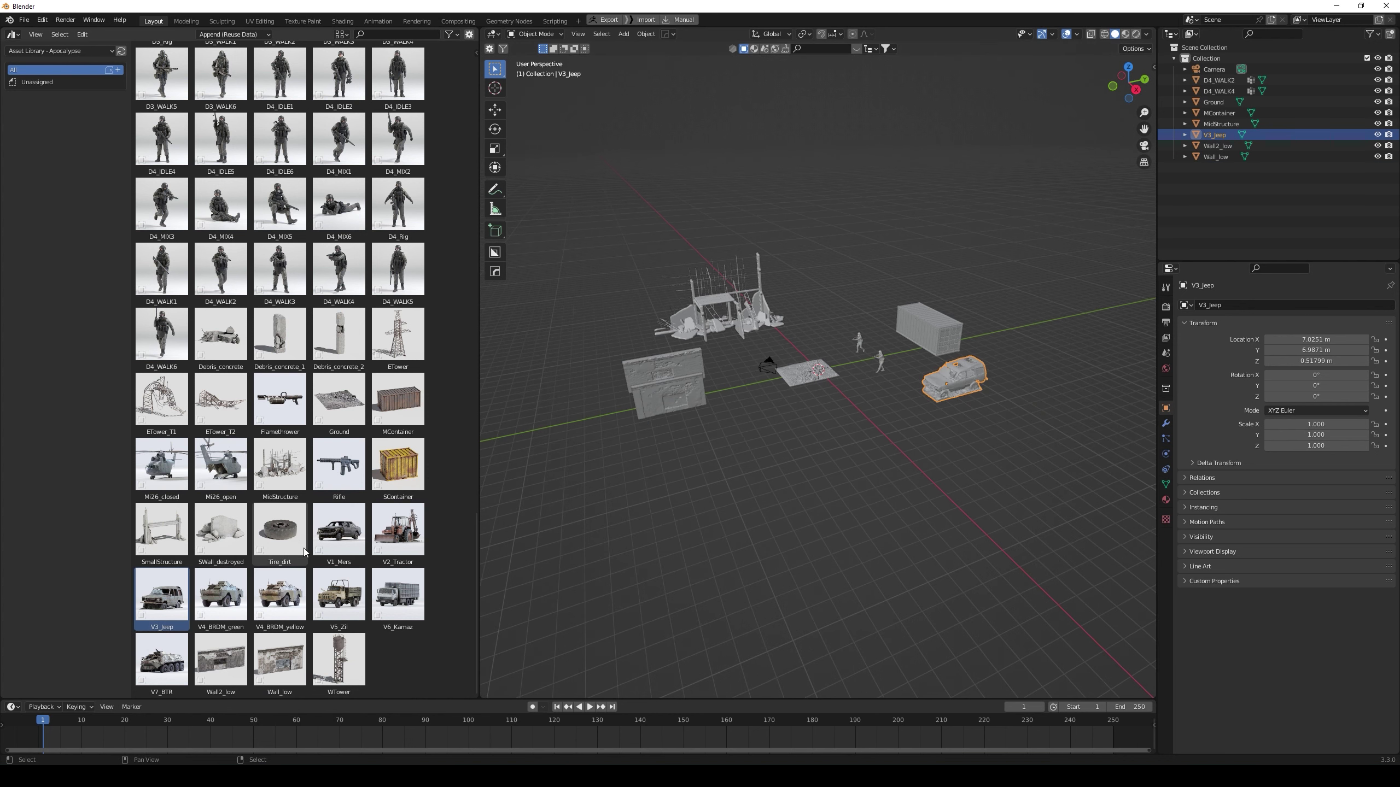
{"action": "scroll", "coordinate": [304, 551], "scroll_direction": "up", "scroll_amount": 2}
{"action": "left_click_drag", "start_coordinate": [223, 384], "coordinate": [609, 454]}
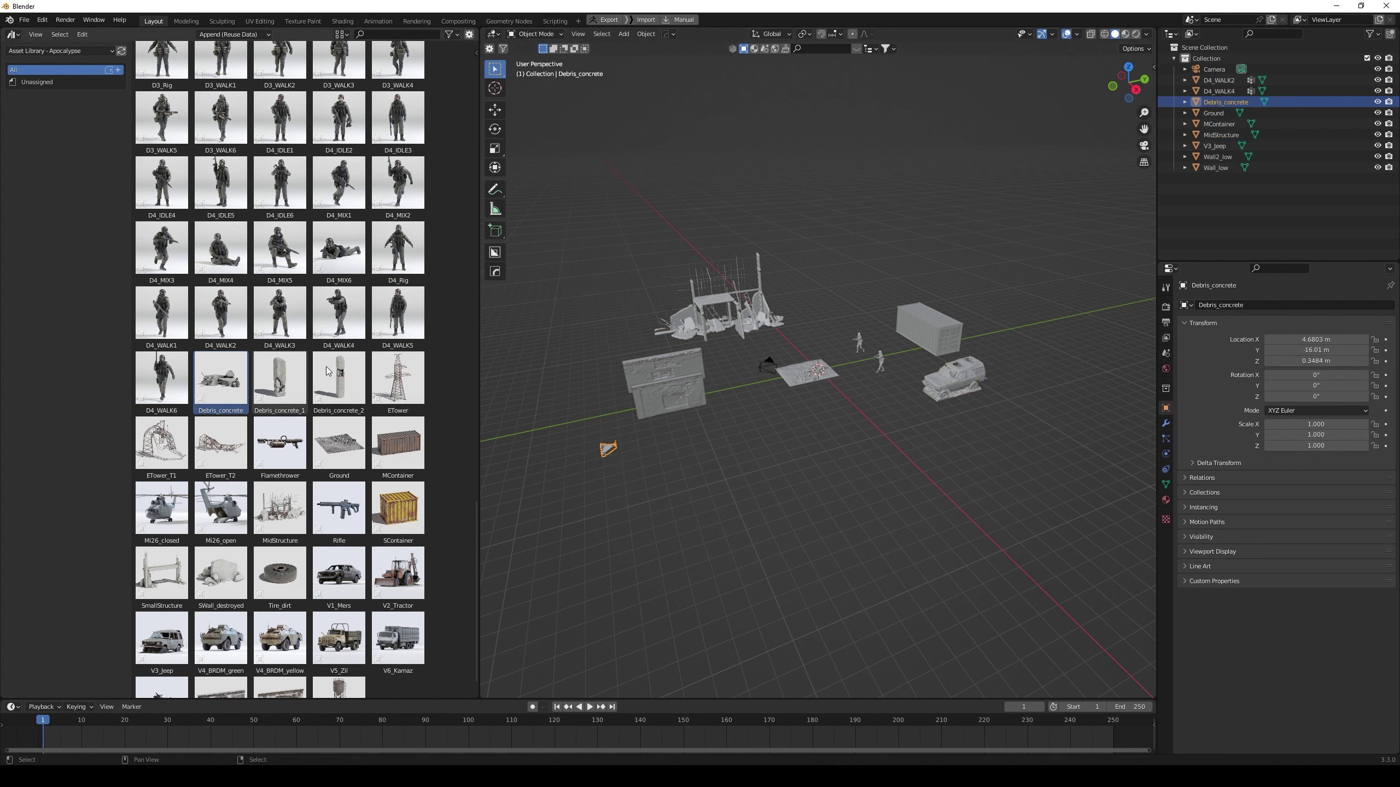
{"action": "left_click_drag", "start_coordinate": [286, 378], "coordinate": [554, 374]}
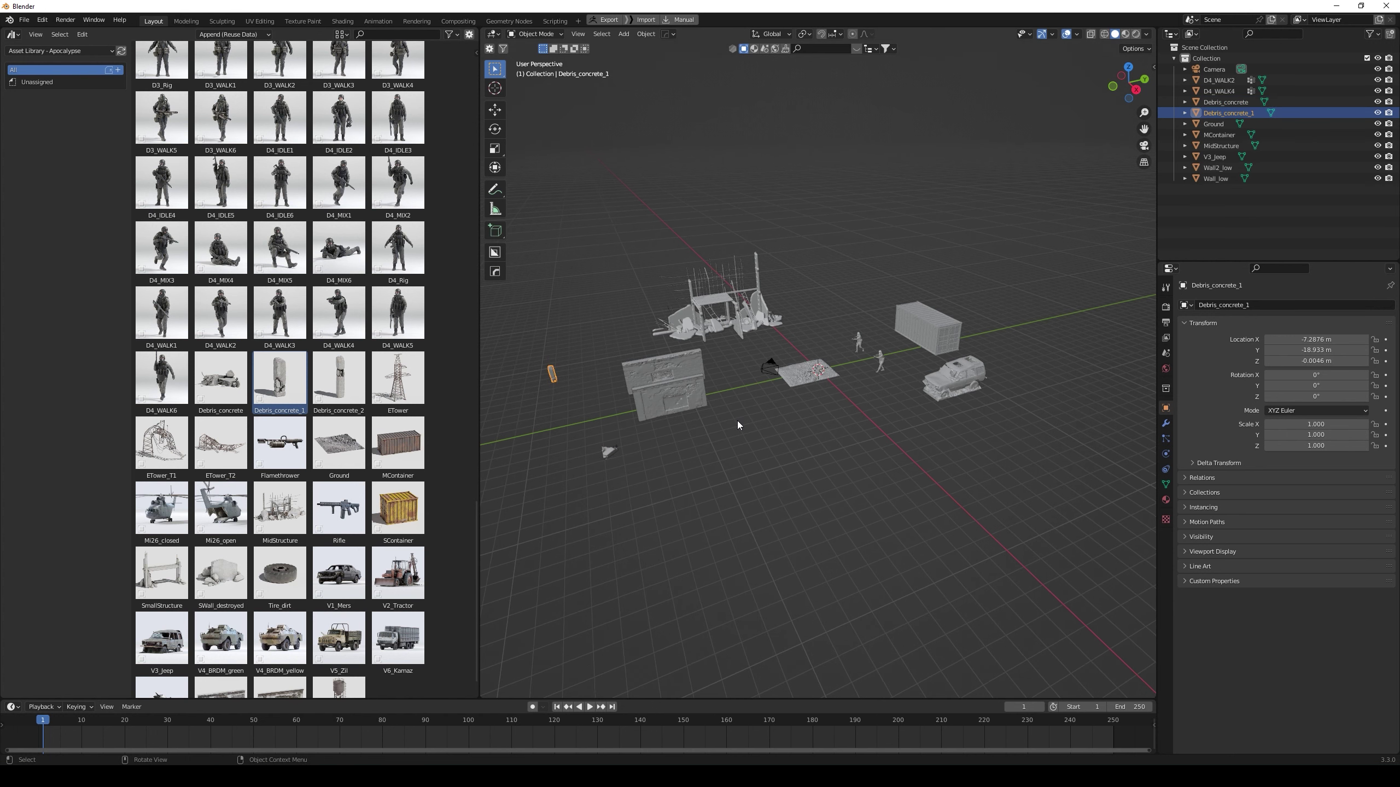
{"action": "key", "text": "KP_0"}
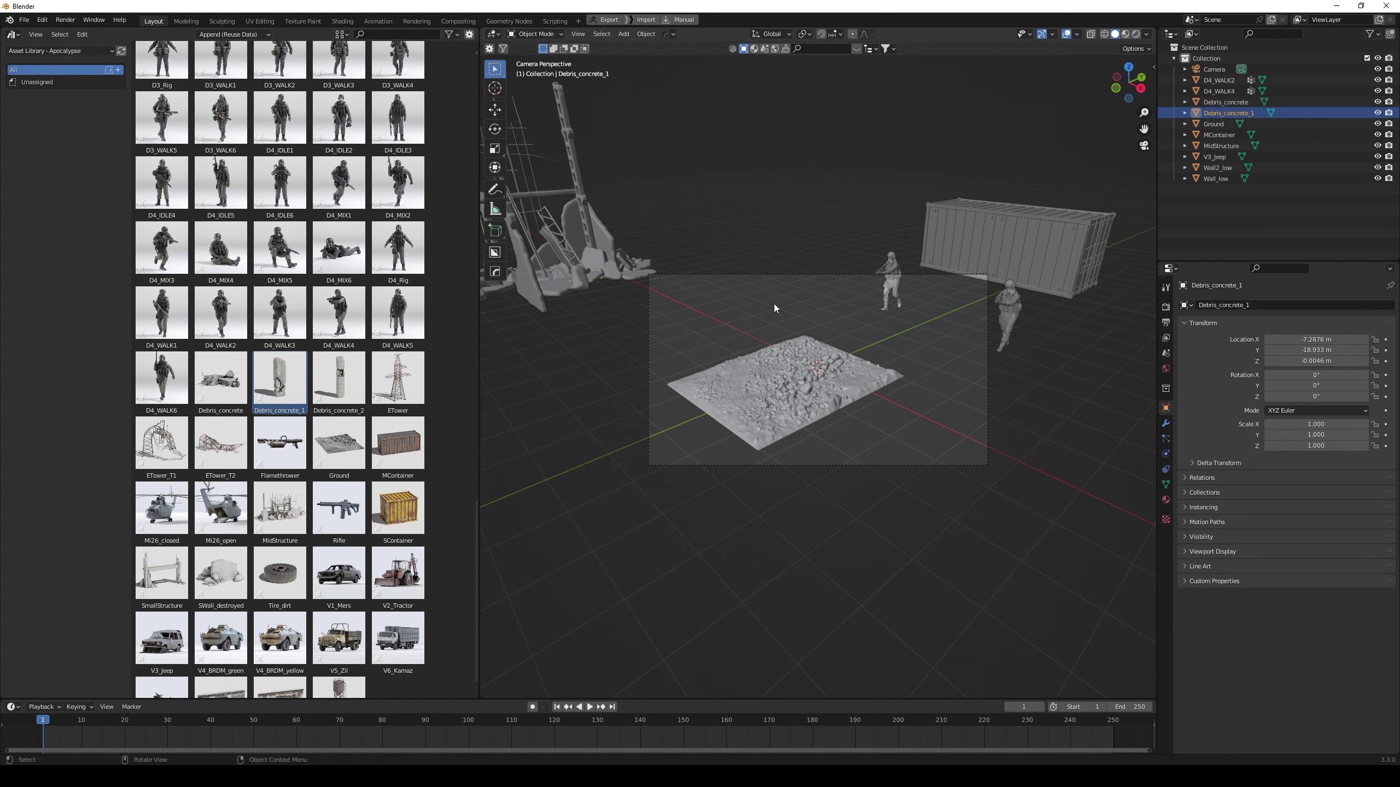
Select the camera and enable Depth of Field in its lens settings
{"action": "left_click", "coordinate": [1213, 70]}
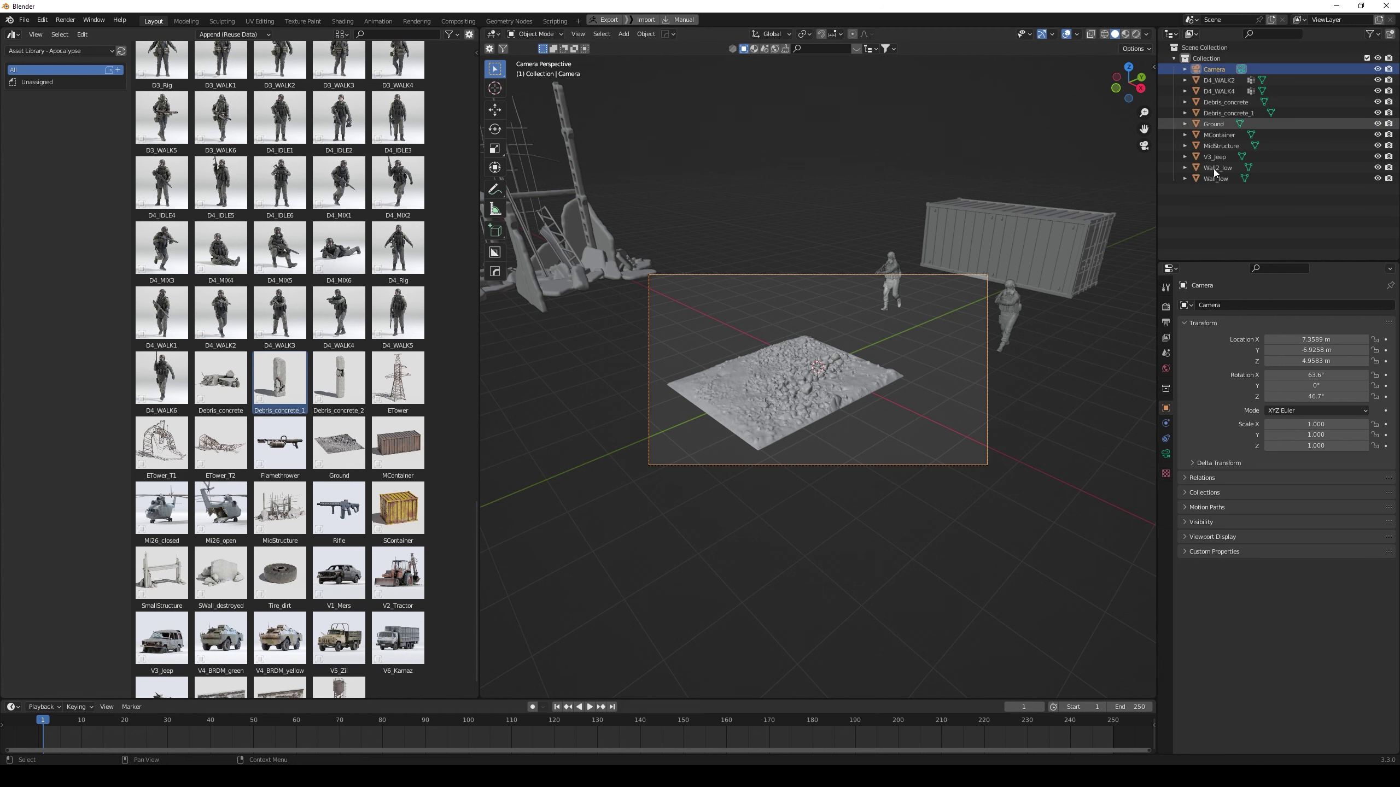
{"action": "left_click", "coordinate": [1165, 454]}
{"action": "left_click", "coordinate": [1192, 444]}
{"action": "middle_click_drag", "start_coordinate": [818, 432], "coordinate": [833, 414]}
{"action": "key", "text": "KP_0"}
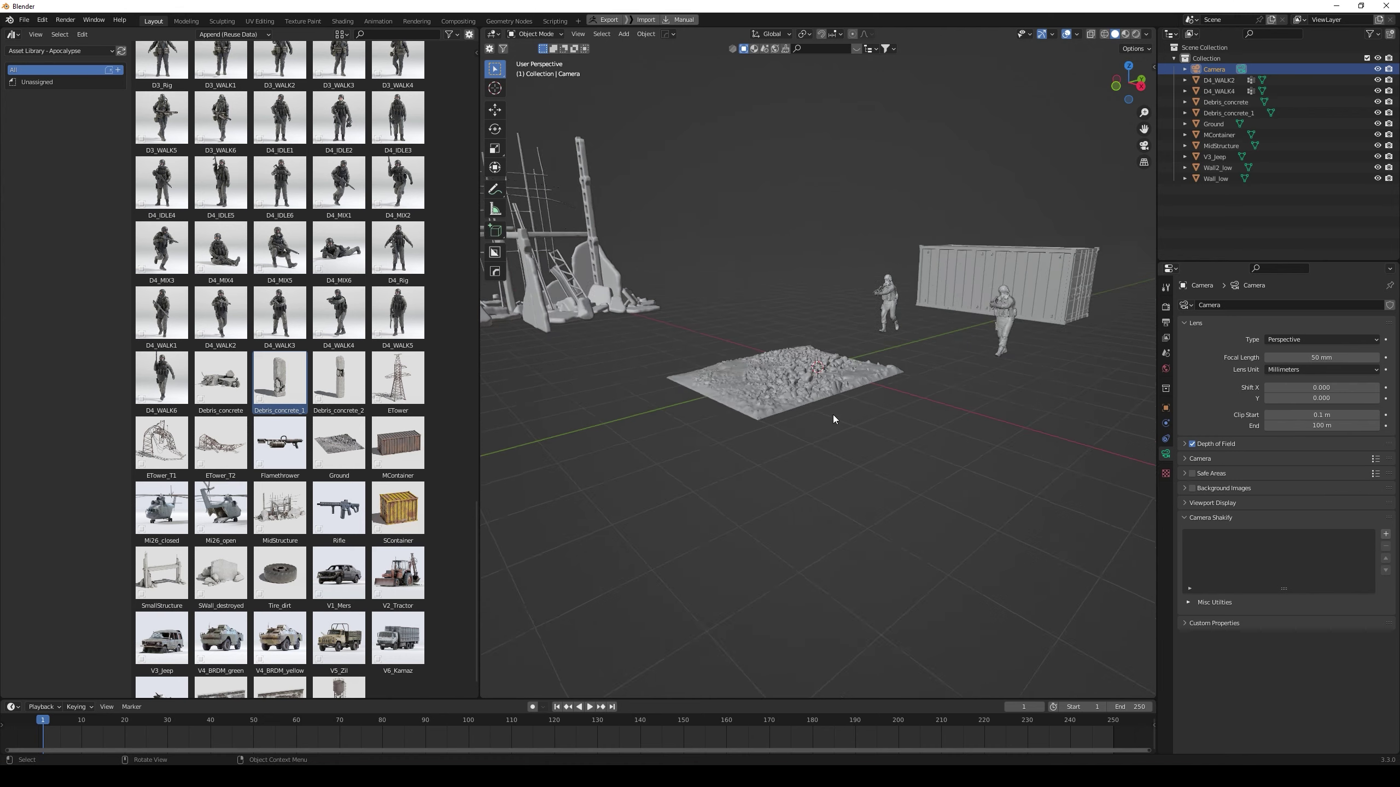
Lock the camera to the view, frame a low shot of the rubble, and set focal length 36 mm
{"action": "left_click", "coordinate": [1153, 67]}
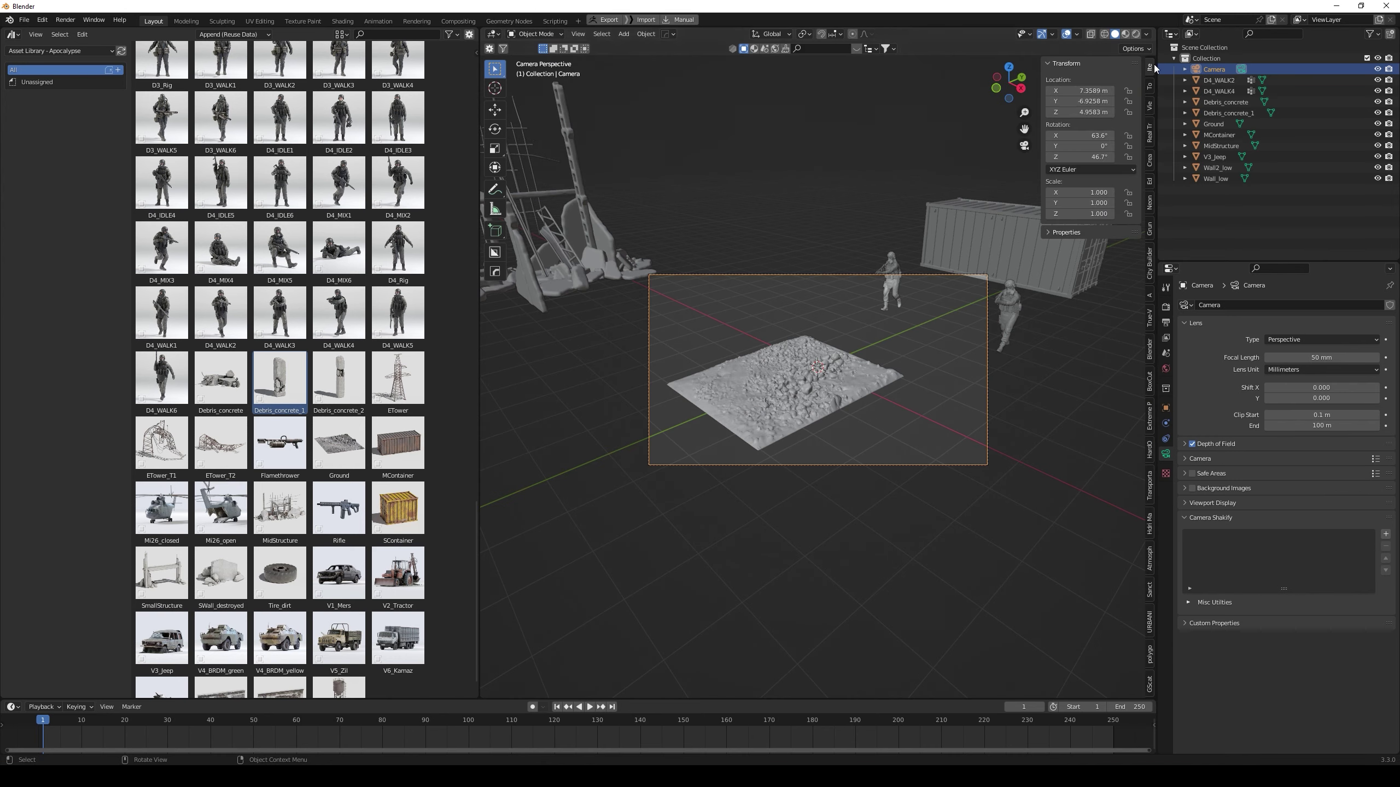
{"action": "left_click", "coordinate": [1148, 105]}
{"action": "left_click", "coordinate": [1088, 200]}
{"action": "middle_click_drag", "start_coordinate": [768, 350], "coordinate": [812, 402]}
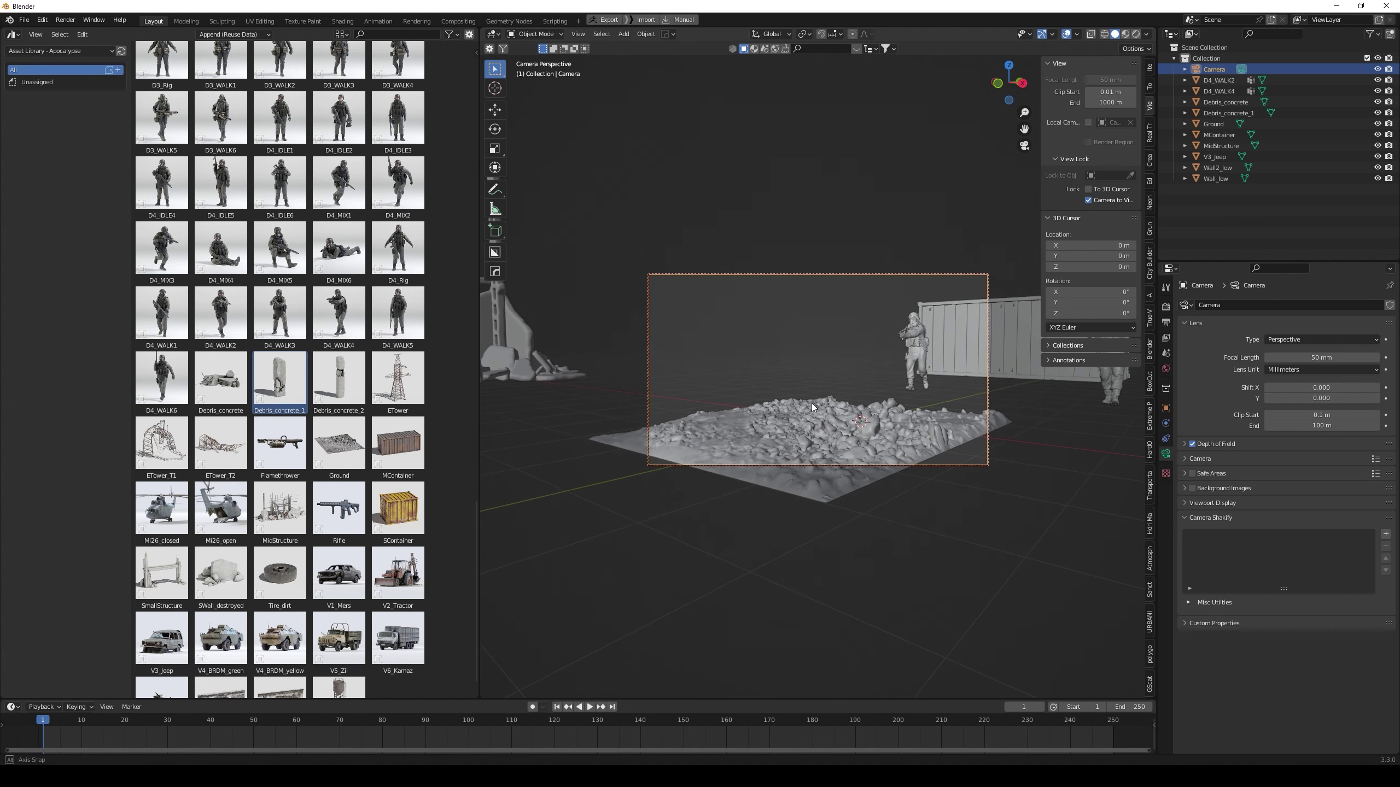
{"action": "left_click_drag", "start_coordinate": [1326, 356], "coordinate": [1278, 357]}
{"action": "mouse_move", "coordinate": [816, 419]}
{"action": "middle_mouse_down"}
{"action": "mouse_move", "coordinate": [822, 446]}
{"action": "mouse_move", "coordinate": [834, 437]}
{"action": "middle_mouse_up"}
{"action": "left_click", "coordinate": [1019, 501]}
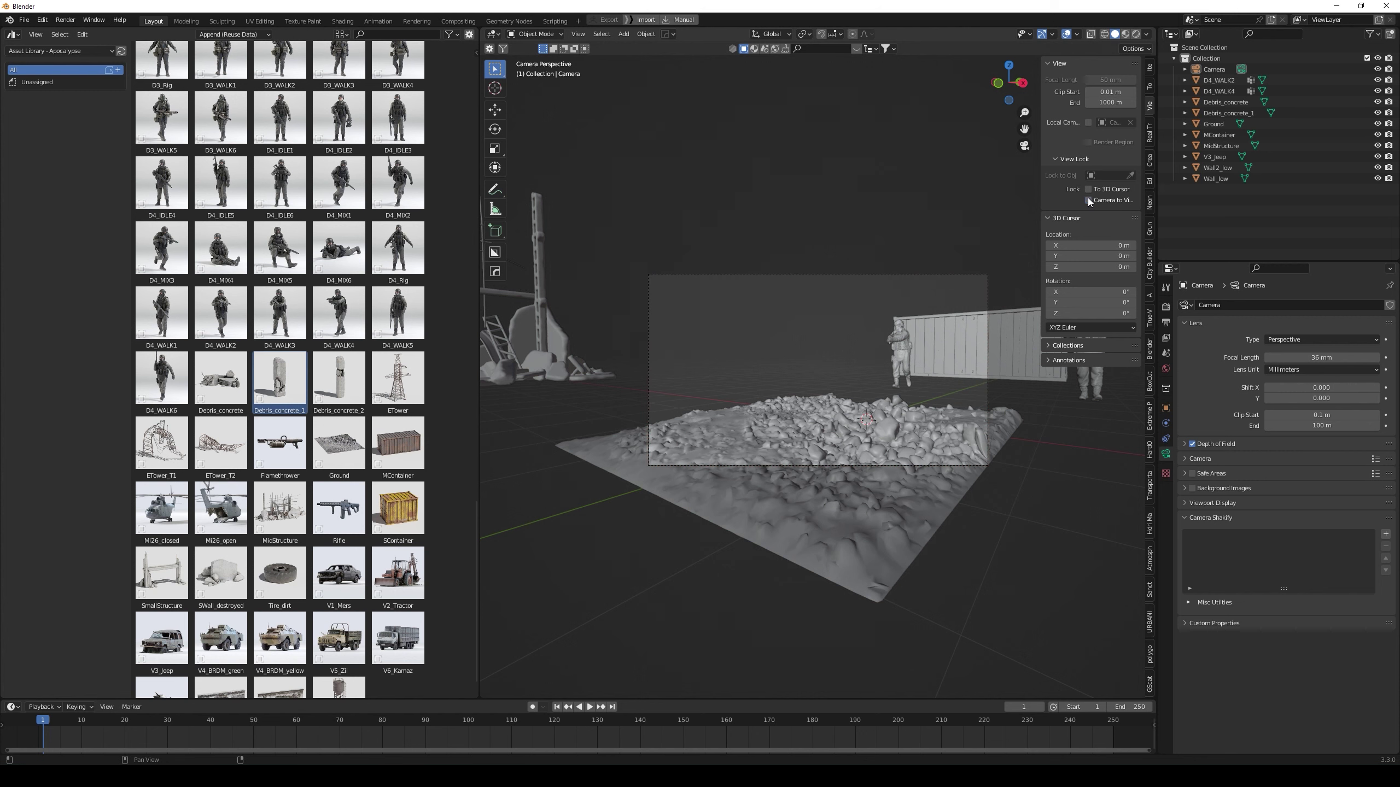
{"action": "left_click", "coordinate": [1080, 386]}
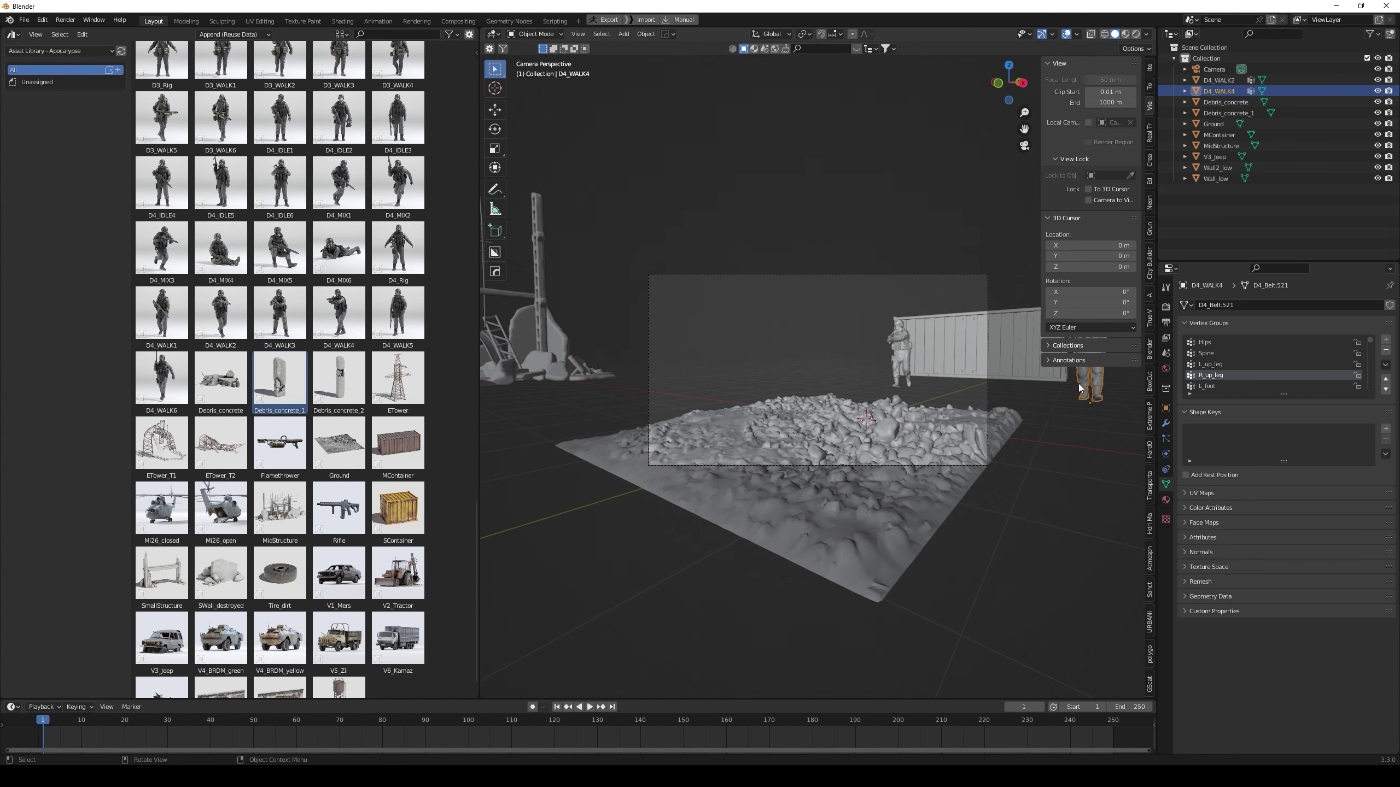
Move the D4_WALK4 soldier onto the rubble, checking from top and camera views
{"action": "key", "text": "KP_7"}
{"action": "key", "text": "g"}
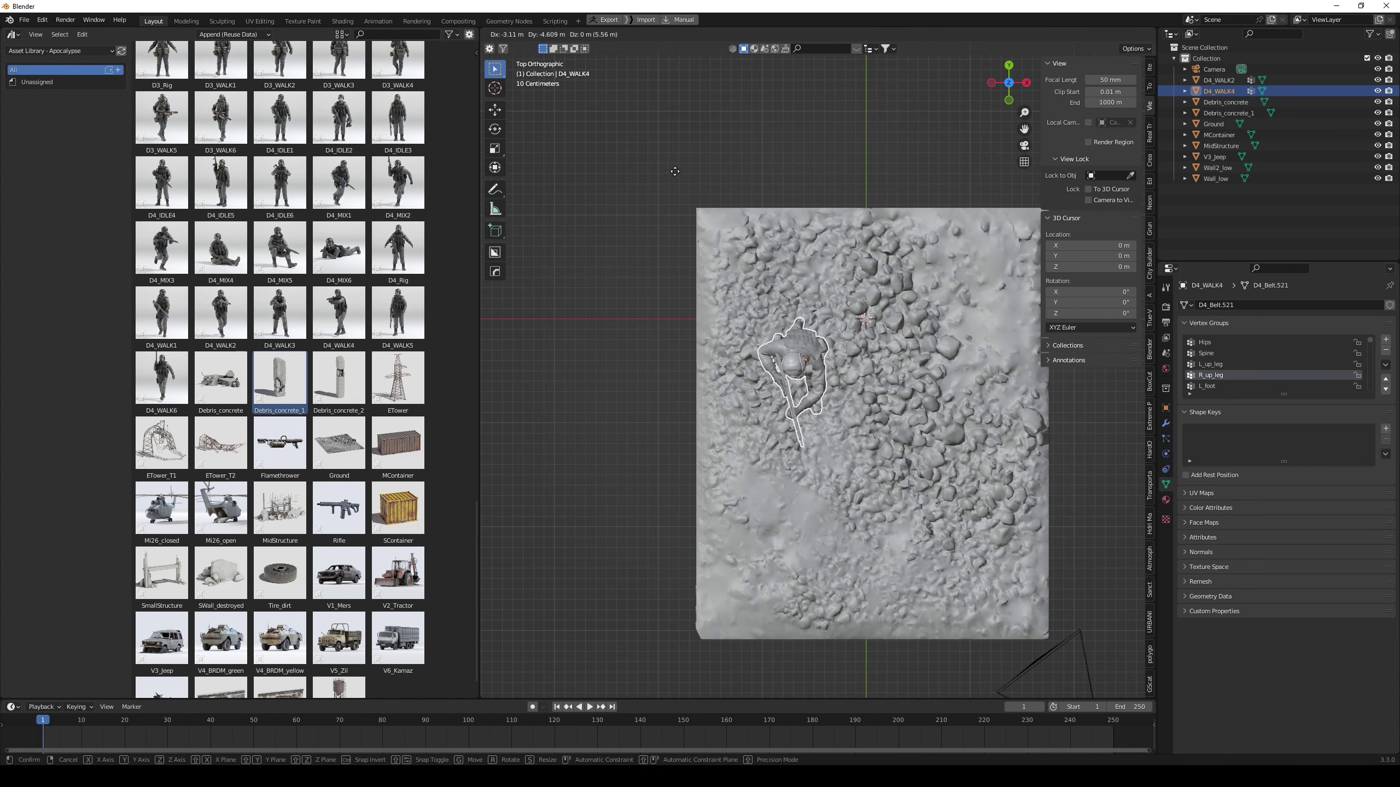
{"action": "left_click", "coordinate": [666, 212]}
{"action": "key", "text": "KP_0"}
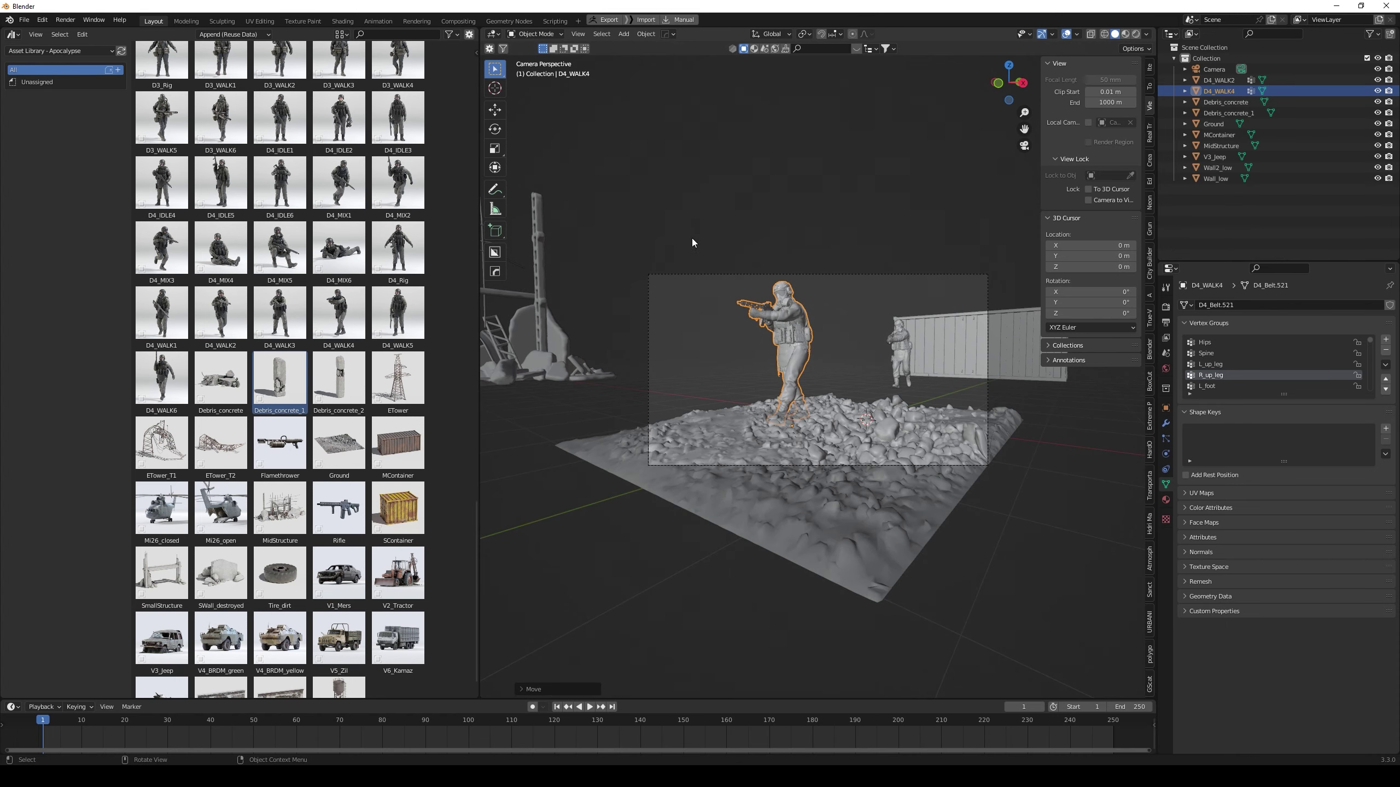
{"action": "key", "text": "g"}
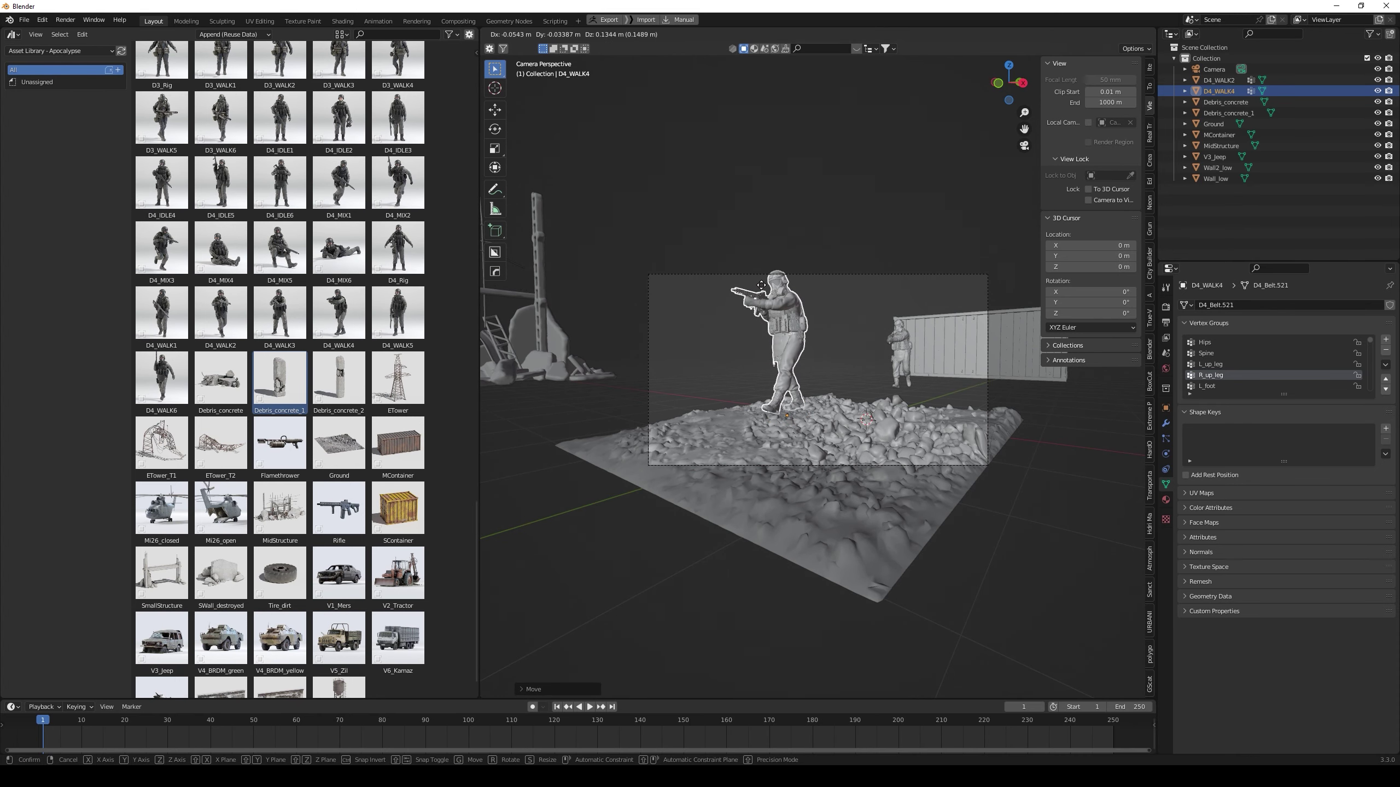
{"action": "left_click", "coordinate": [764, 289]}
{"action": "key", "text": "KP_7"}
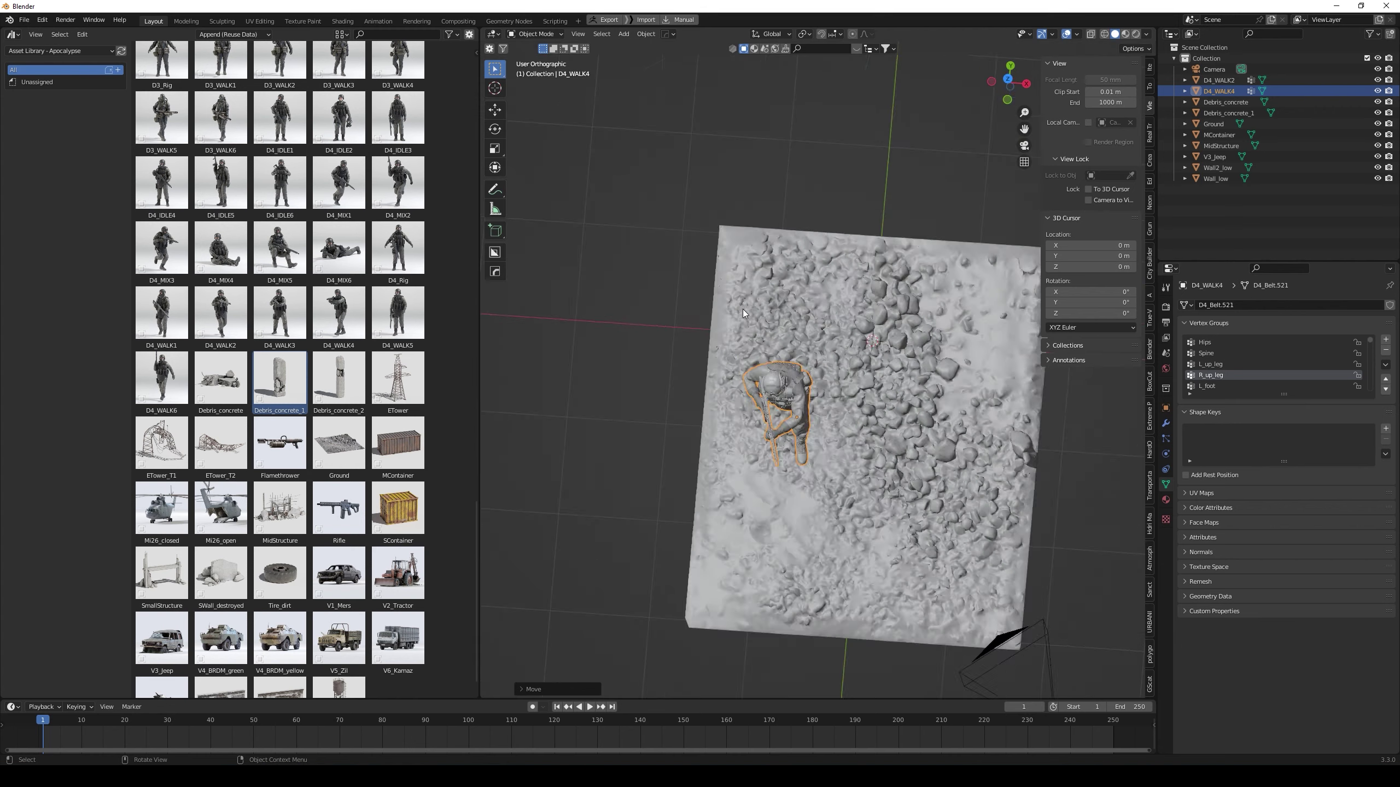
{"action": "key", "text": "g"}
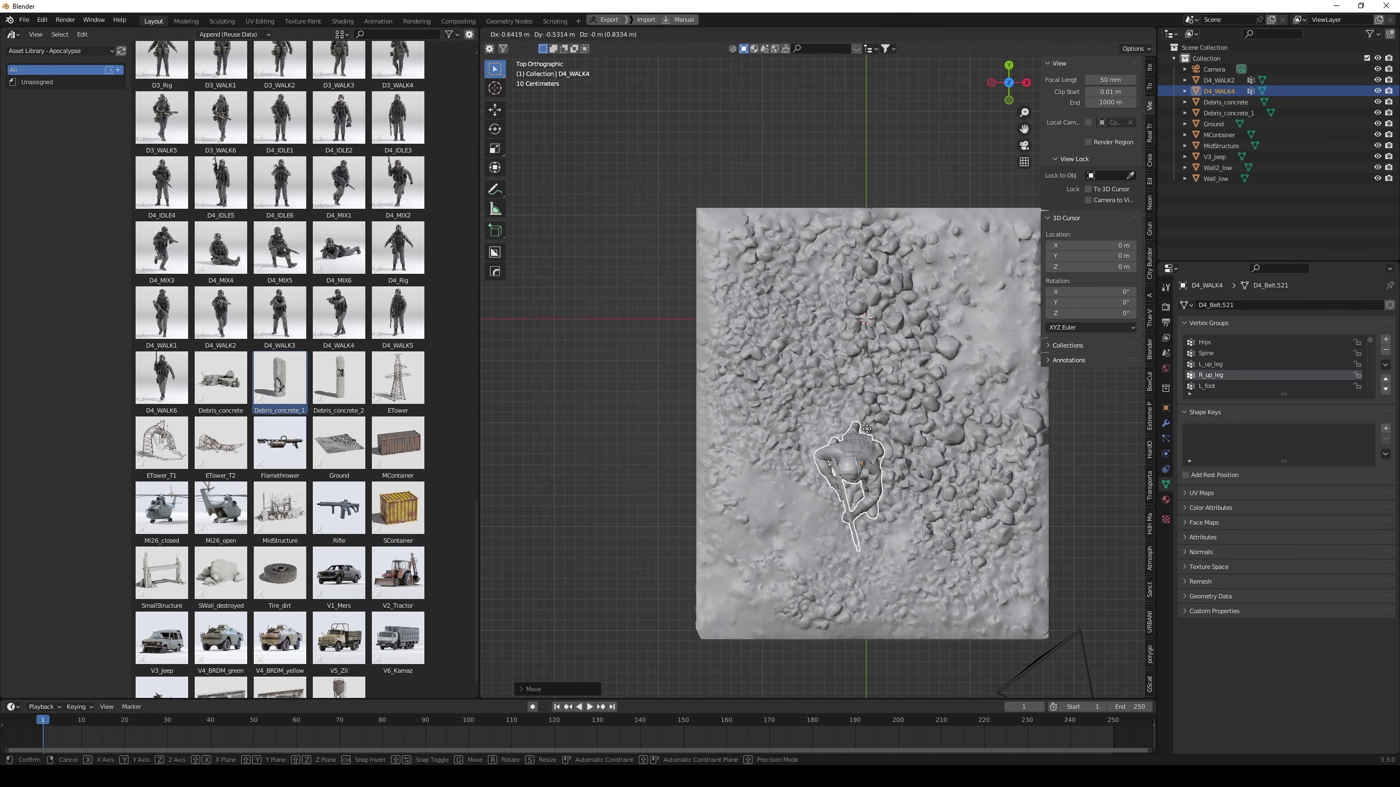
{"action": "left_click", "coordinate": [864, 432]}
{"action": "key", "text": "KP_0"}
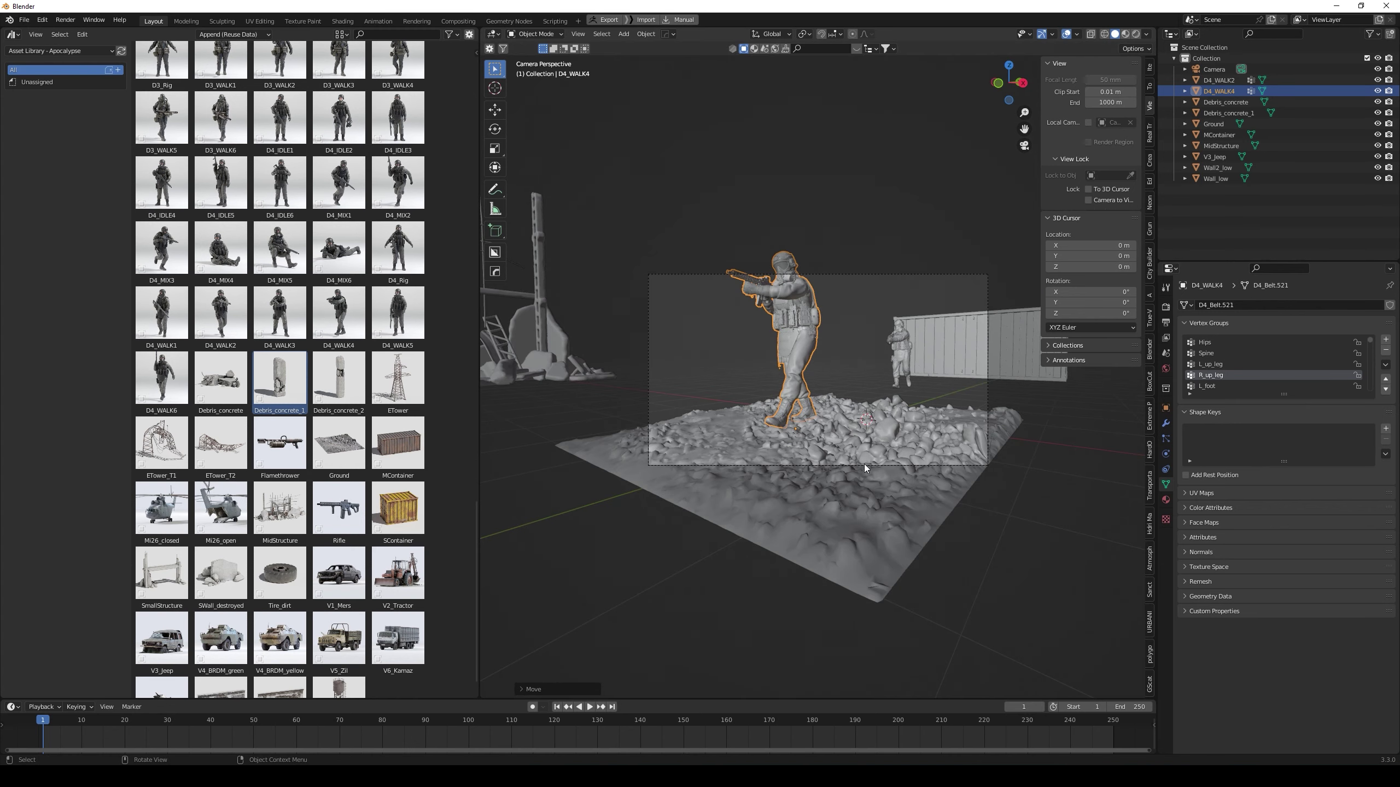
Reframe the locked camera around the soldier with a 30 mm focal length
{"action": "left_click", "coordinate": [881, 461]}
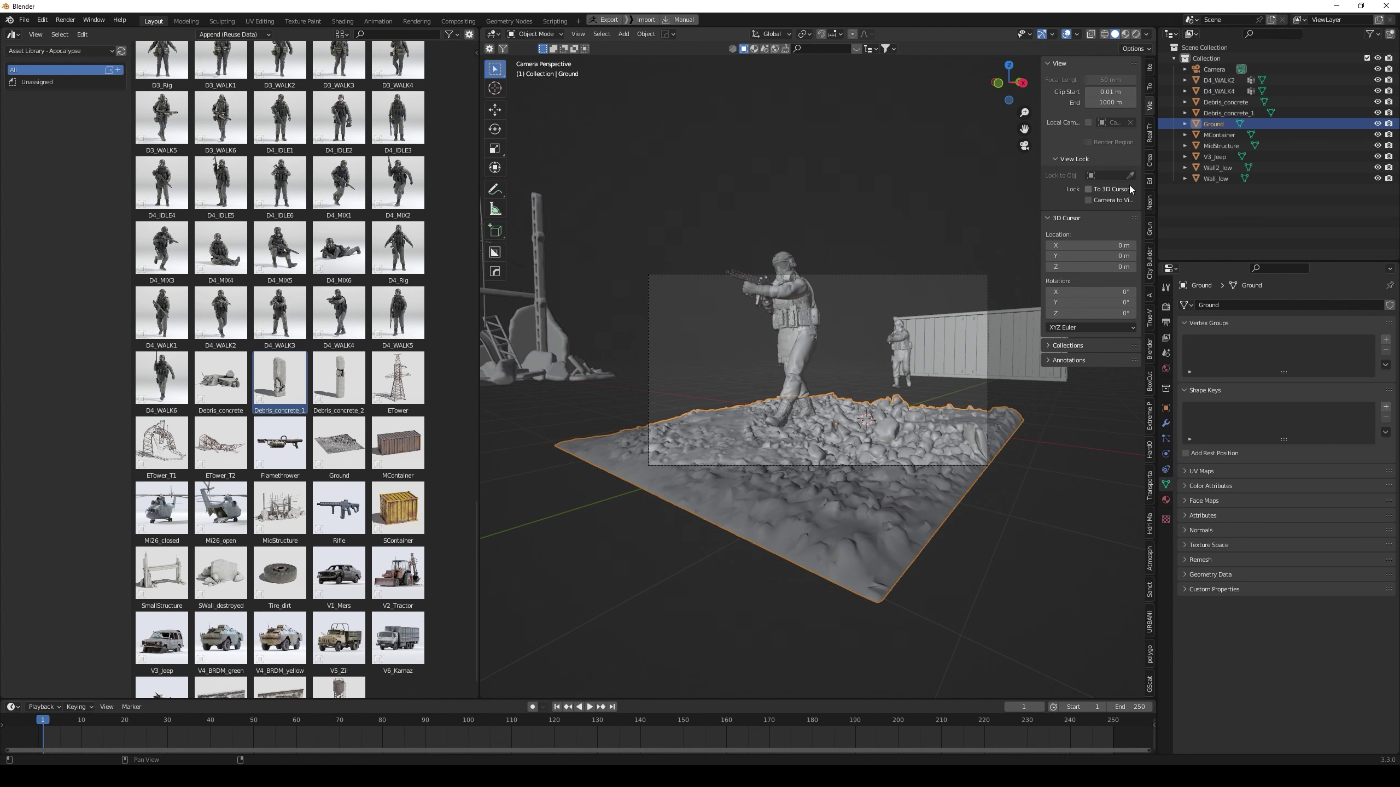
{"action": "left_click", "coordinate": [1214, 70]}
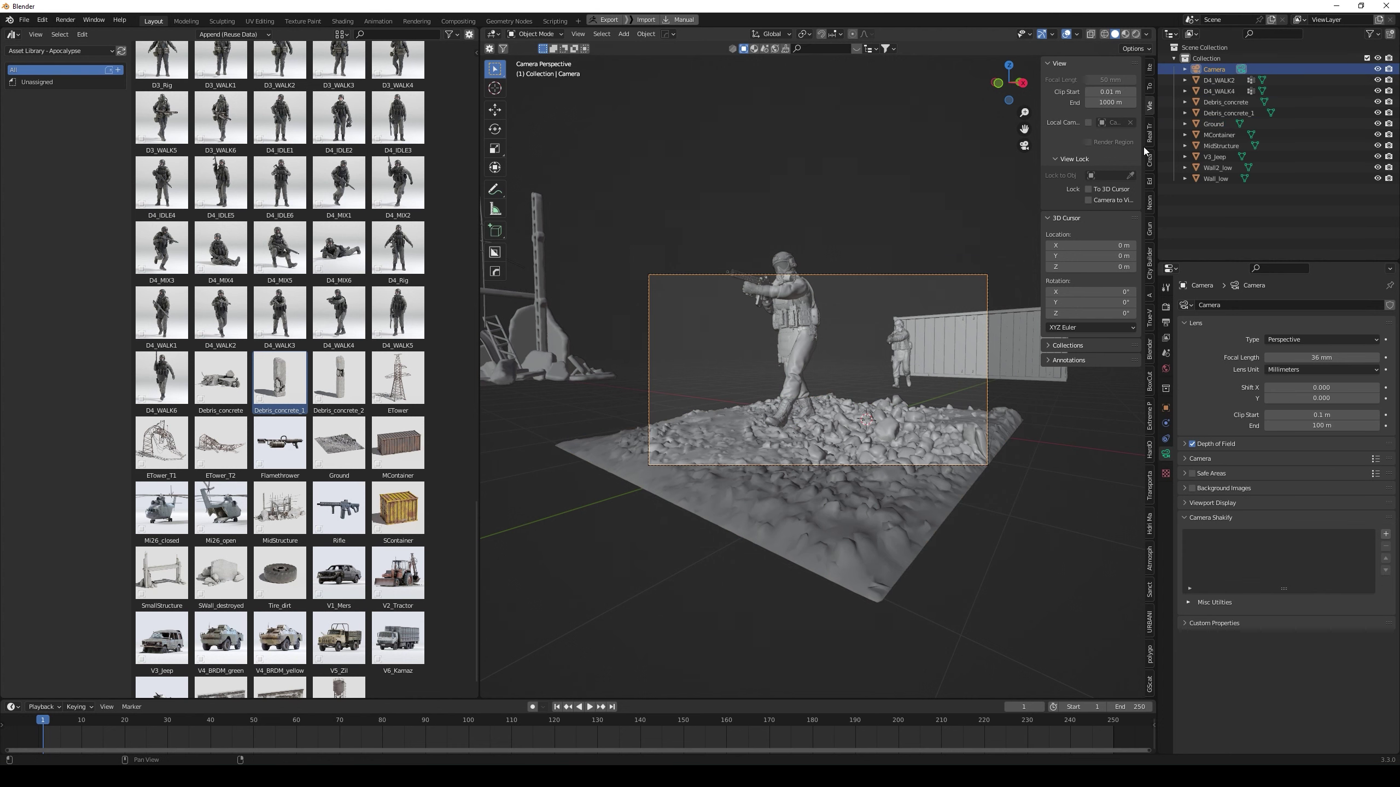
{"action": "left_click", "coordinate": [1088, 200]}
{"action": "middle_click_drag", "start_coordinate": [864, 328], "coordinate": [855, 382]}
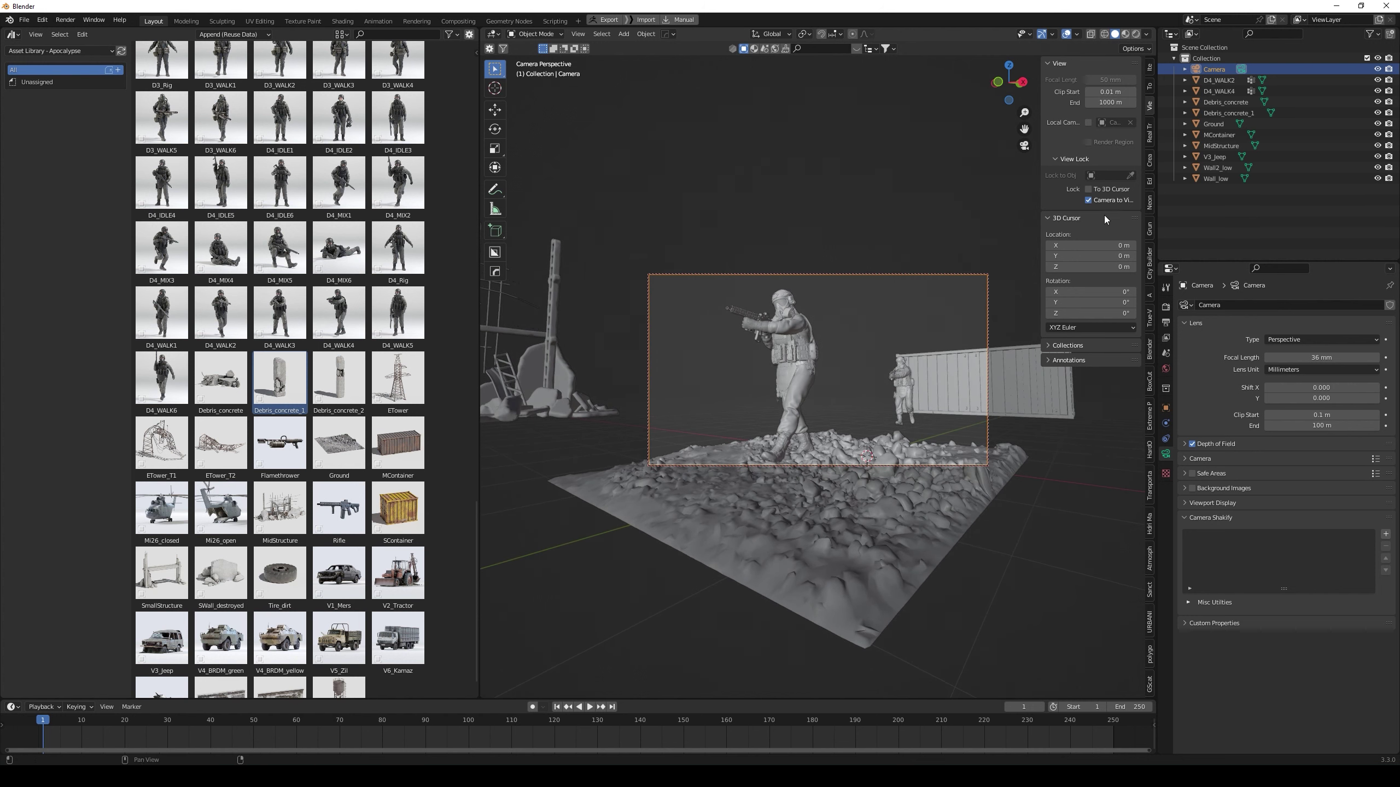
{"action": "left_click_drag", "start_coordinate": [1322, 357], "coordinate": [1289, 357]}
{"action": "middle_click_drag", "start_coordinate": [778, 456], "coordinate": [786, 446]}
{"action": "middle_click_drag", "start_coordinate": [788, 436], "coordinate": [780, 438]}
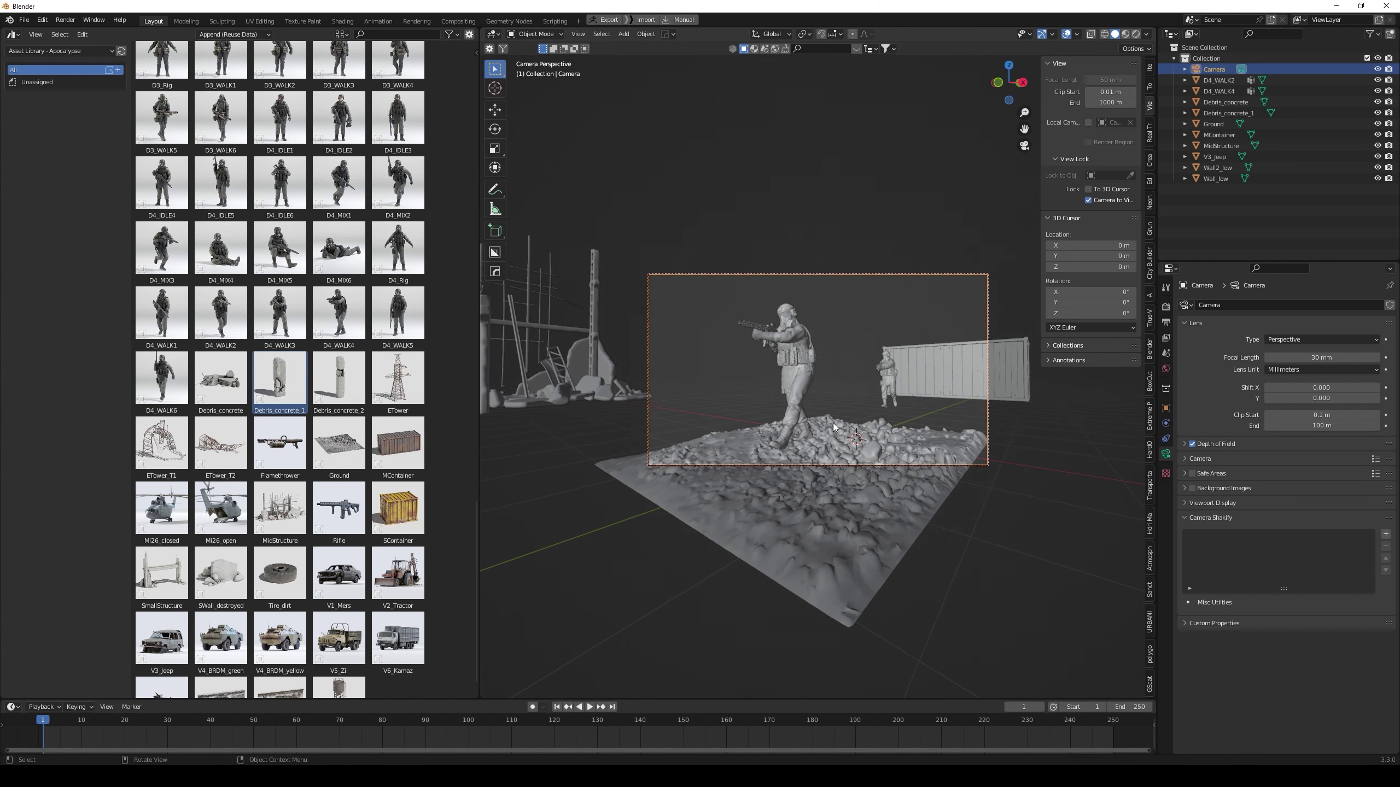
{"action": "left_click", "coordinate": [912, 496]}
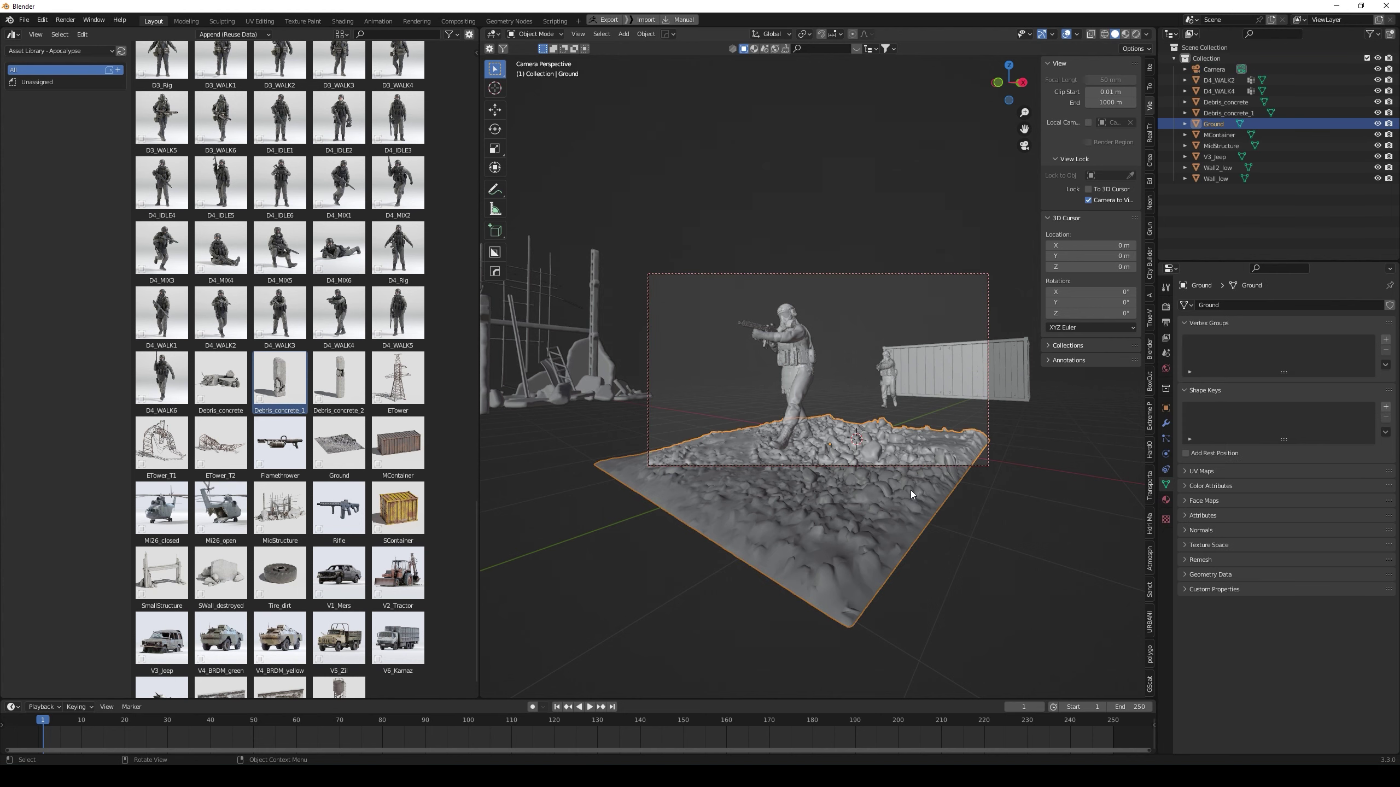
Rotate the rubble ground tile in the top view
{"action": "key", "text": "KP_7"}
{"action": "key", "text": "r"}
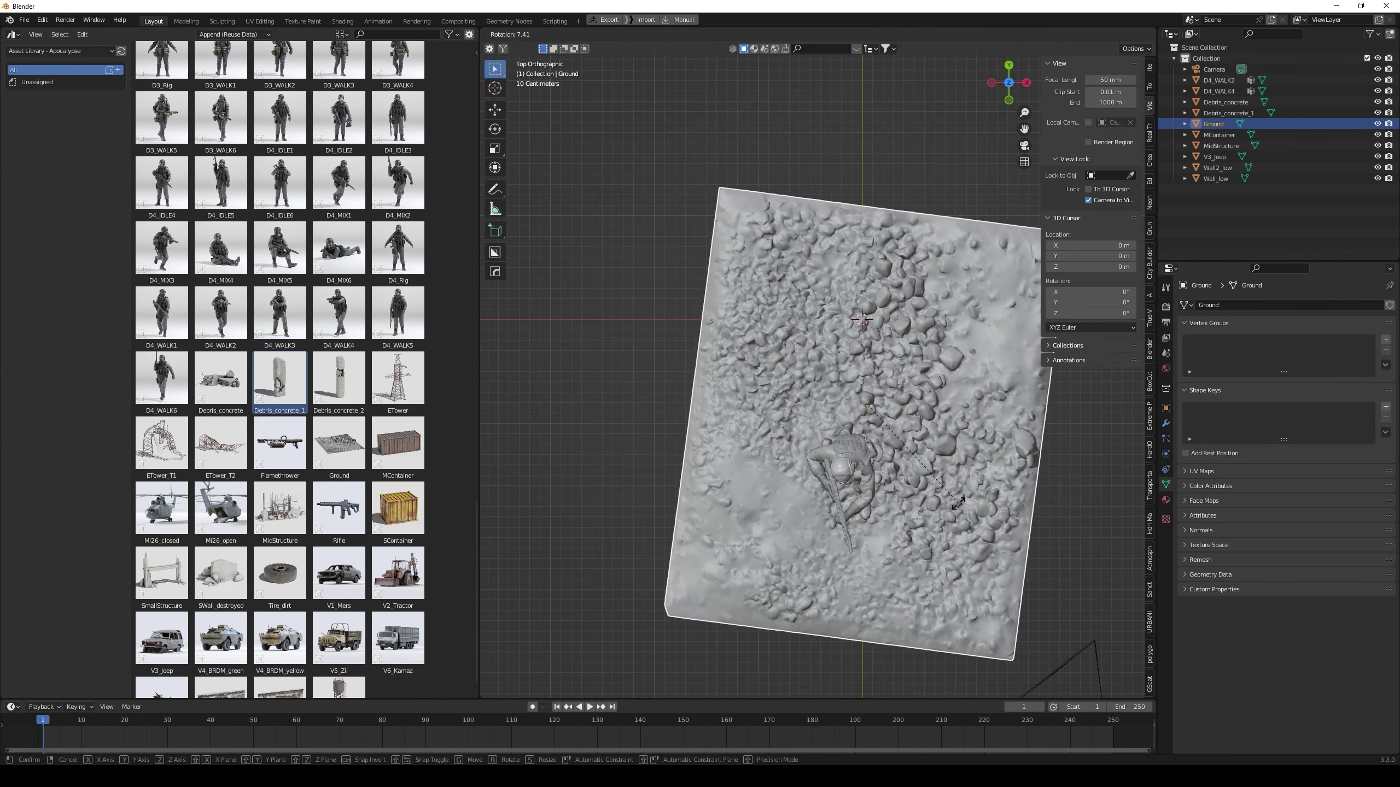
{"action": "left_click", "coordinate": [962, 541]}
{"action": "key", "text": "KP_0"}
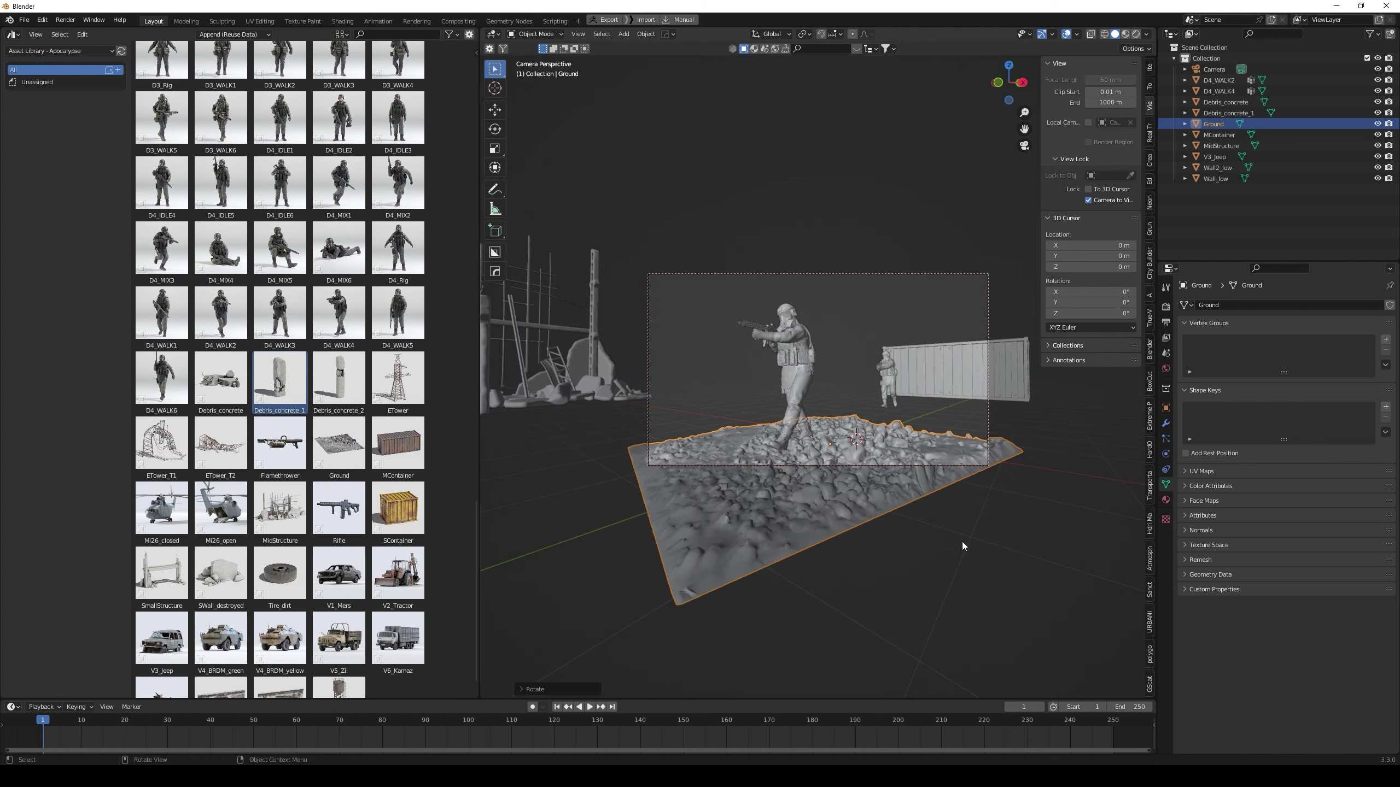
Dolly the locked camera closer and merge the asset browser back into the viewport
{"action": "scroll", "coordinate": [774, 495], "scroll_direction": "up", "scroll_amount": 6}
{"action": "scroll", "coordinate": [768, 535], "scroll_direction": "down", "scroll_amount": 5}
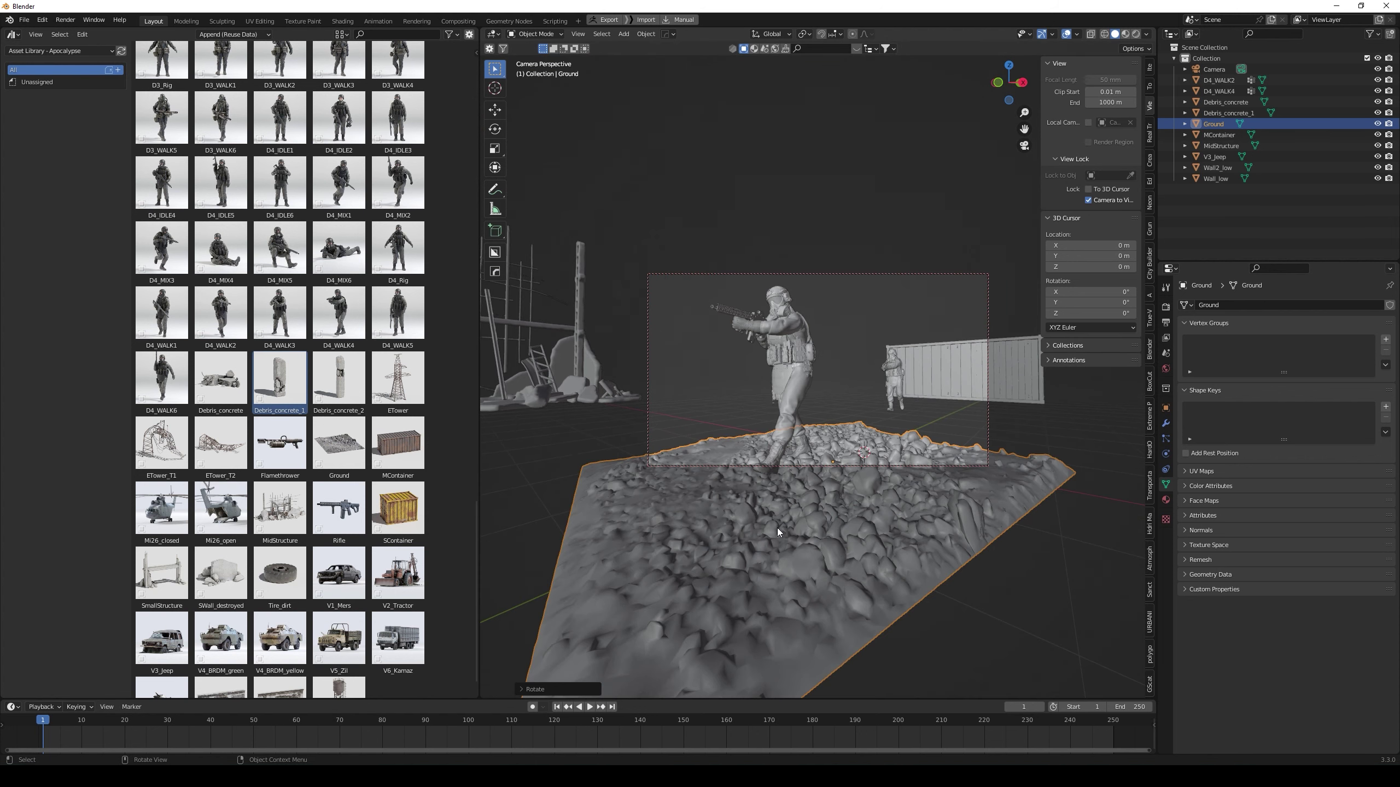
{"action": "scroll", "coordinate": [778, 531], "scroll_direction": "down", "scroll_amount": 2}
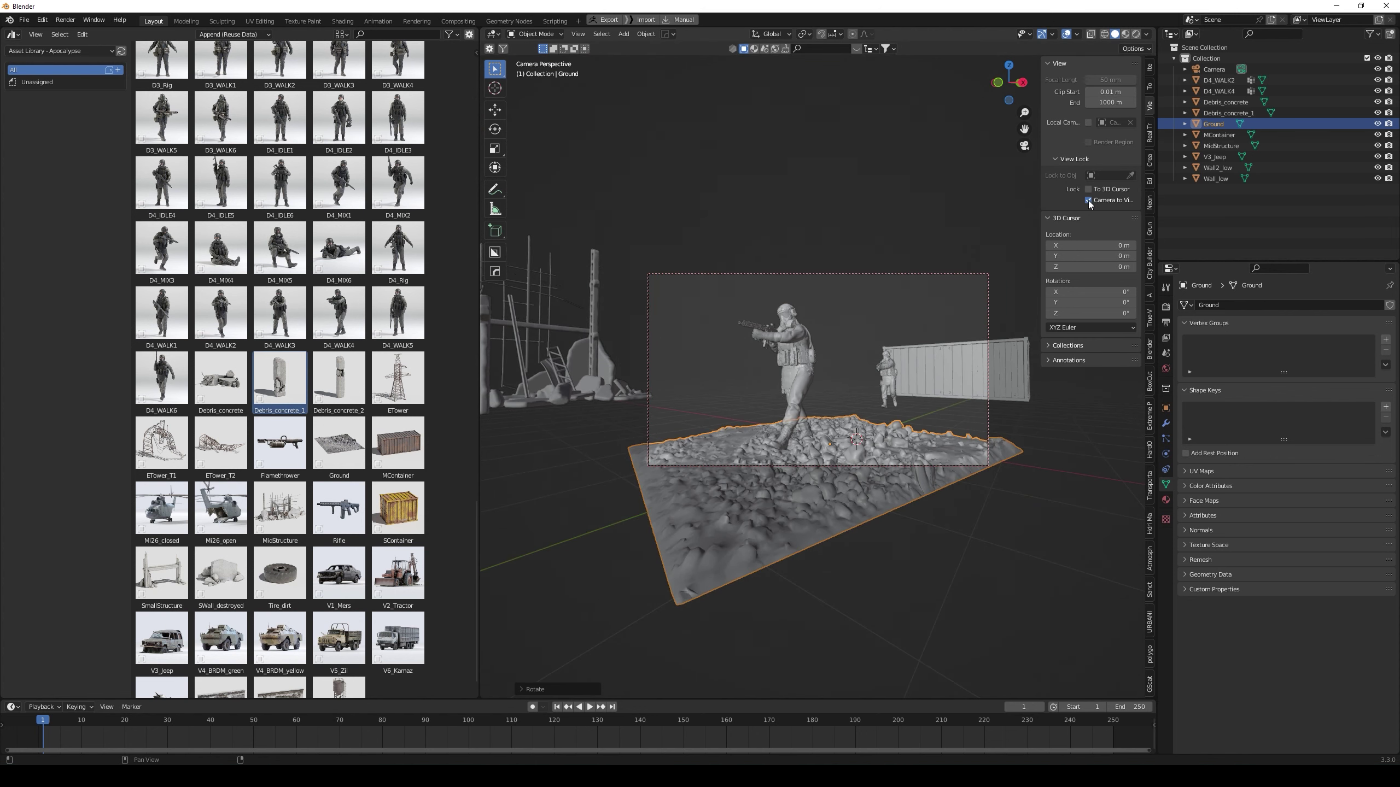
{"action": "left_click_drag", "start_coordinate": [470, 30], "coordinate": [309, 177]}
{"action": "scroll", "coordinate": [541, 608], "scroll_direction": "up", "scroll_amount": 6}
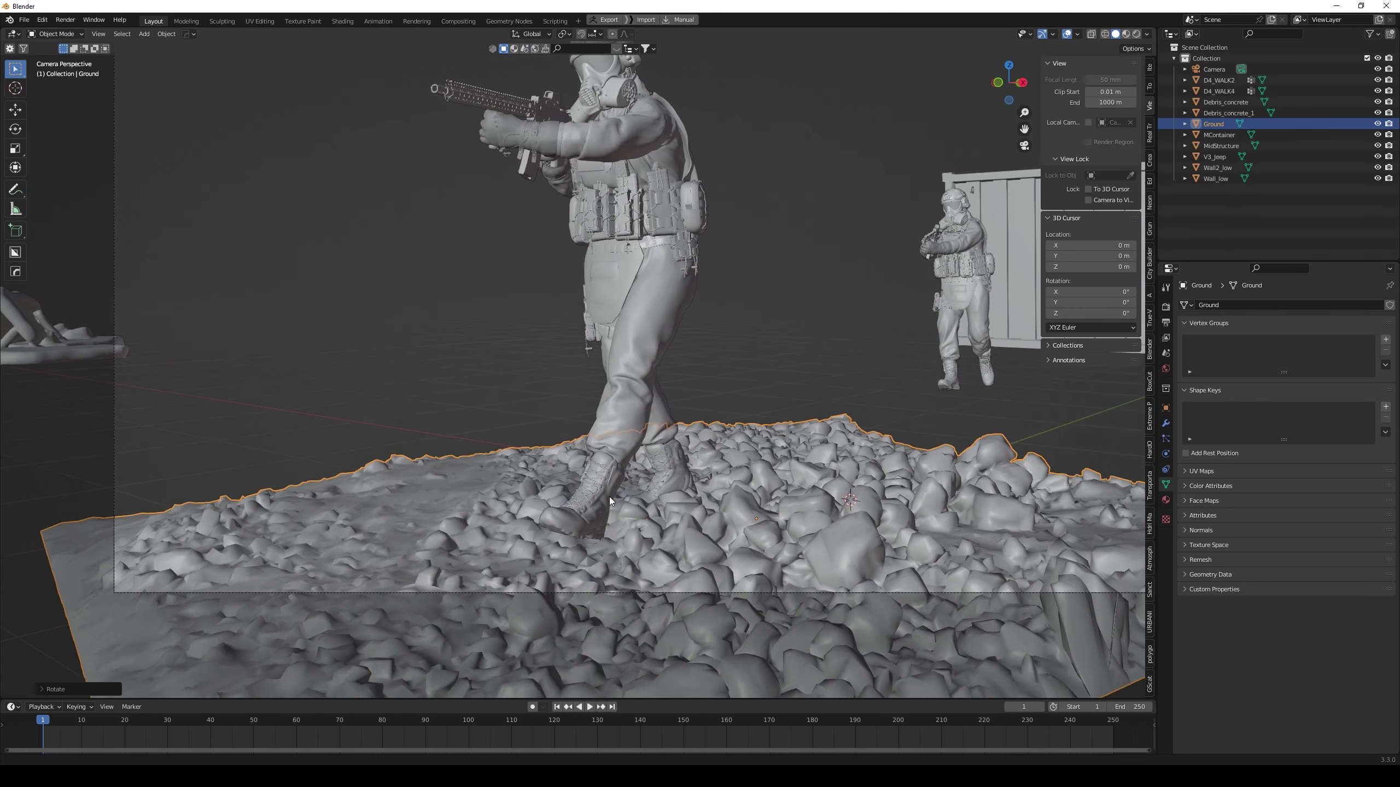
{"action": "scroll", "coordinate": [609, 501], "scroll_direction": "down", "scroll_amount": 1}
Shift the D4_WALK4 soldier slightly so his boots rest on the rubble
{"action": "left_click", "coordinate": [606, 382]}
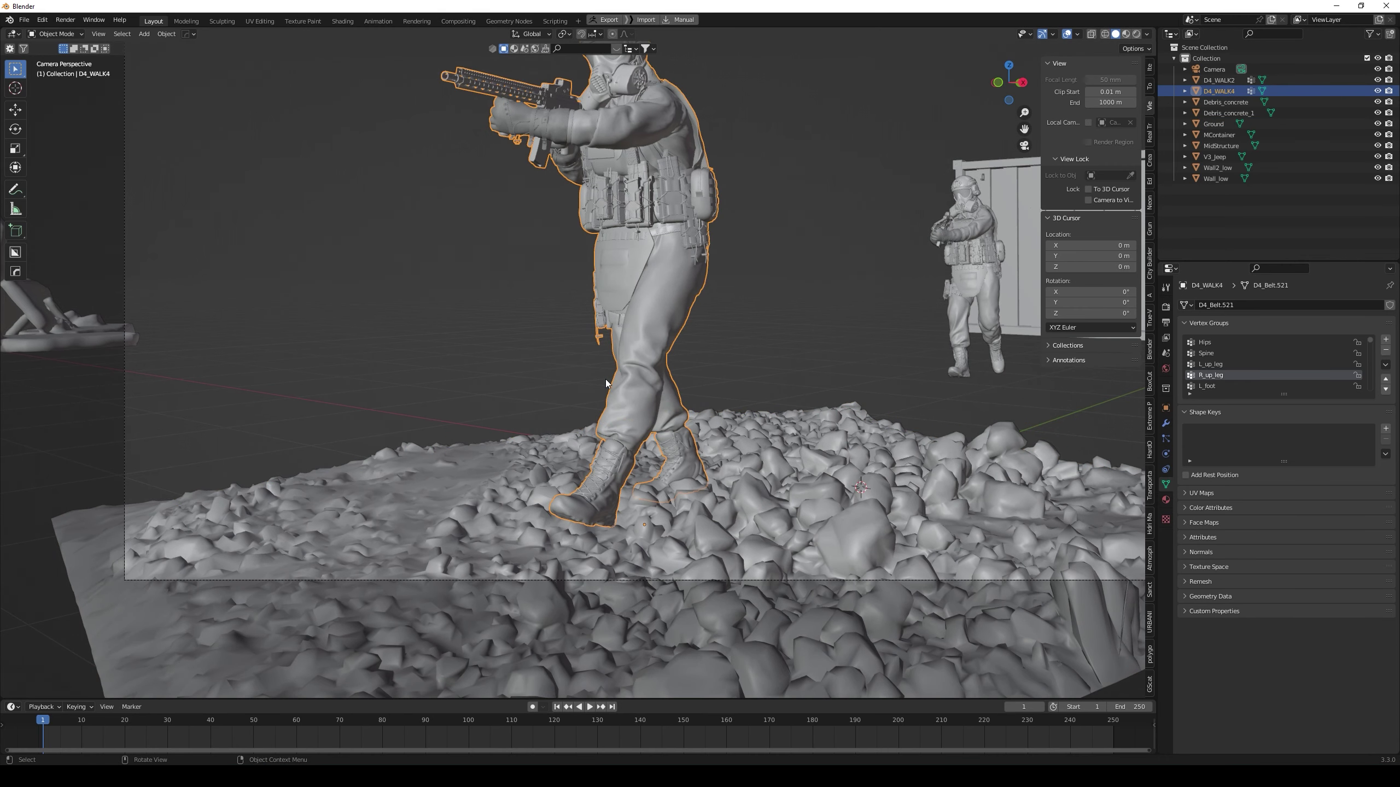
{"action": "key", "text": "g"}
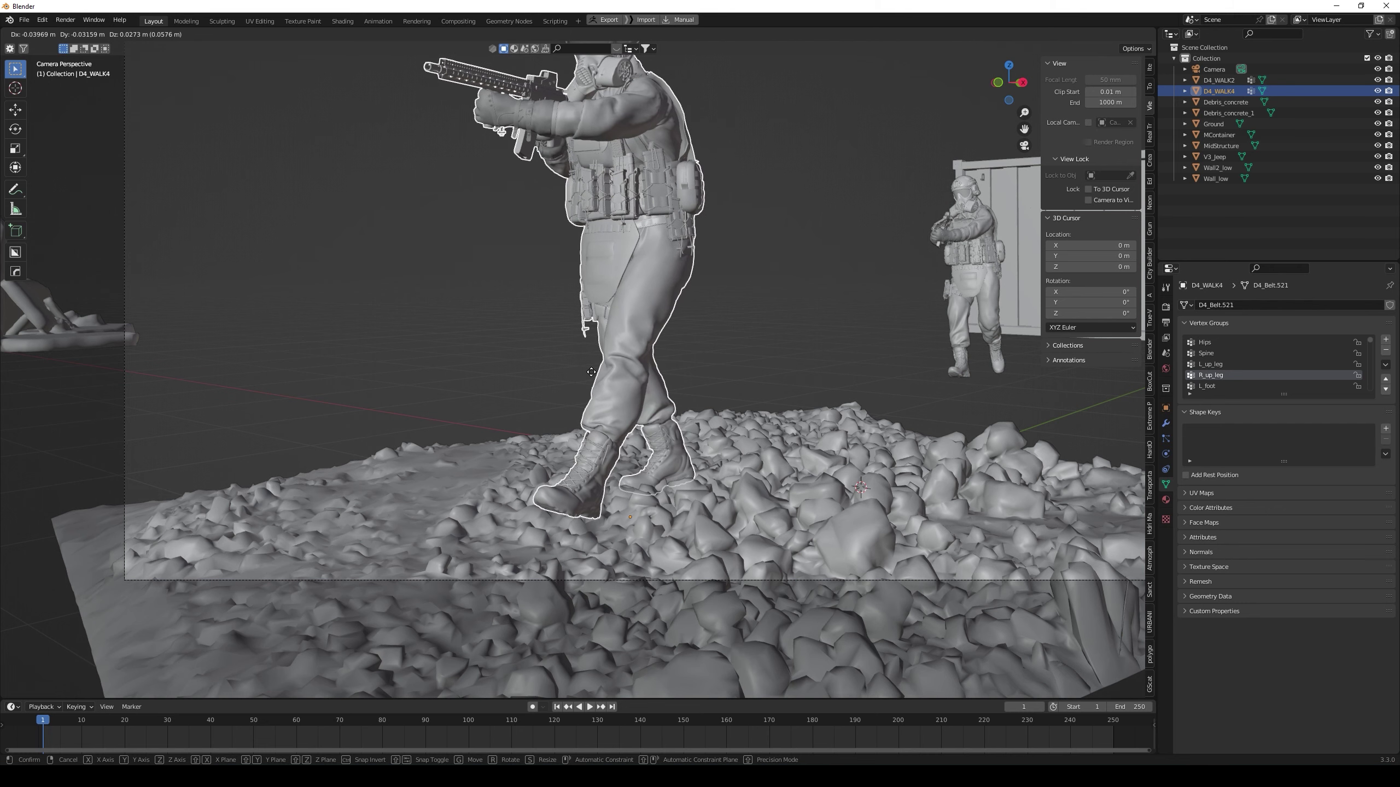
{"action": "left_click", "coordinate": [591, 373]}
{"action": "scroll", "coordinate": [821, 346], "scroll_direction": "down", "scroll_amount": 2}
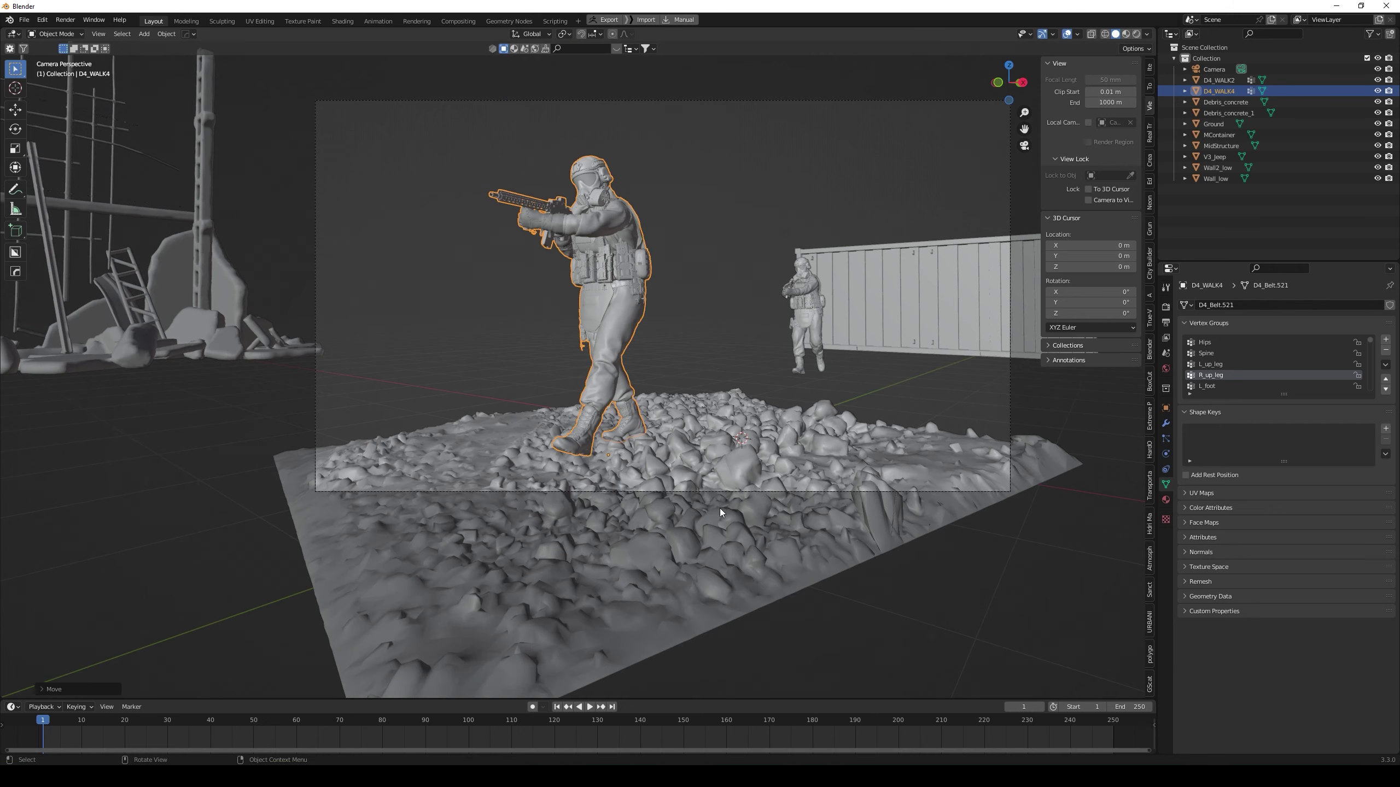
{"action": "left_click", "coordinate": [643, 561]}
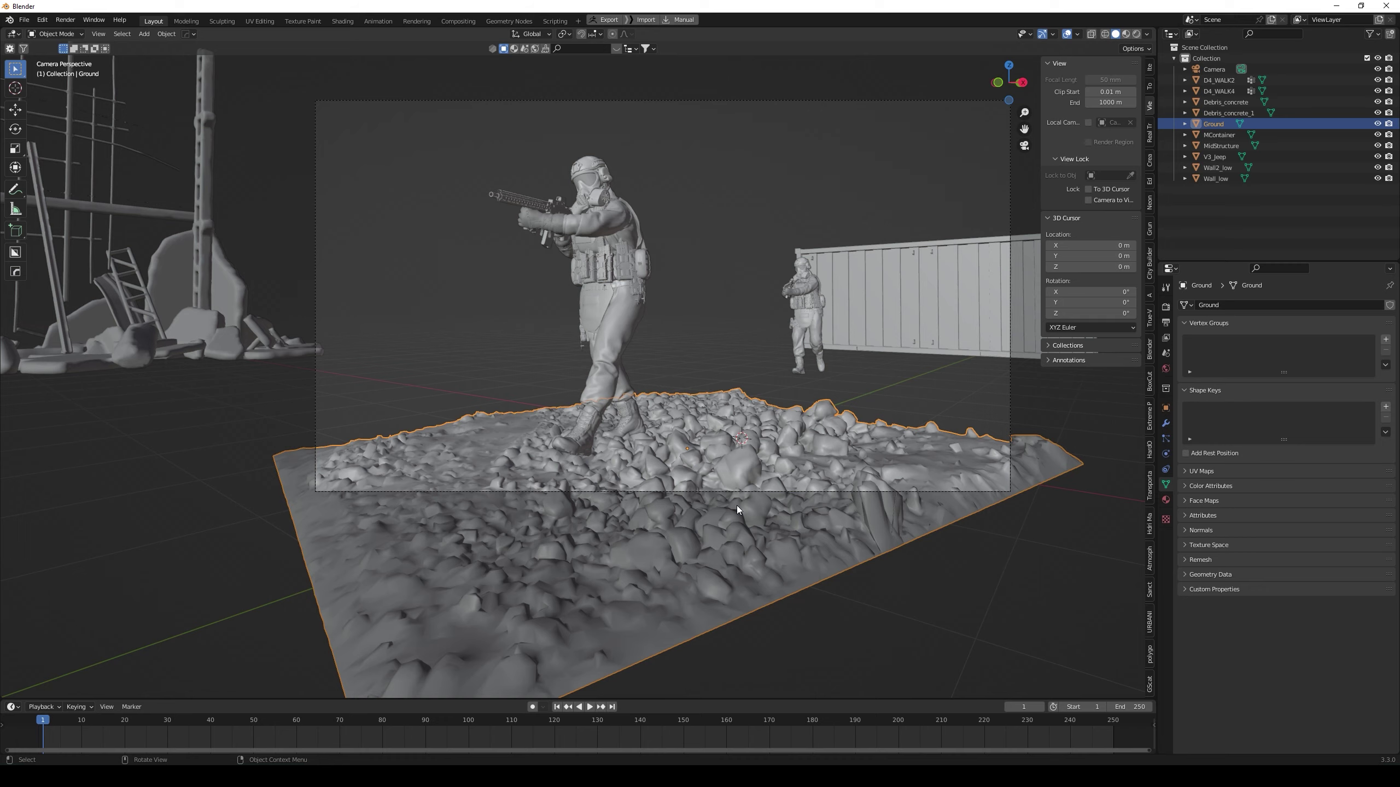
{"action": "key", "text": "KP_7"}
{"action": "scroll", "coordinate": [696, 497], "scroll_direction": "down", "scroll_amount": 7}
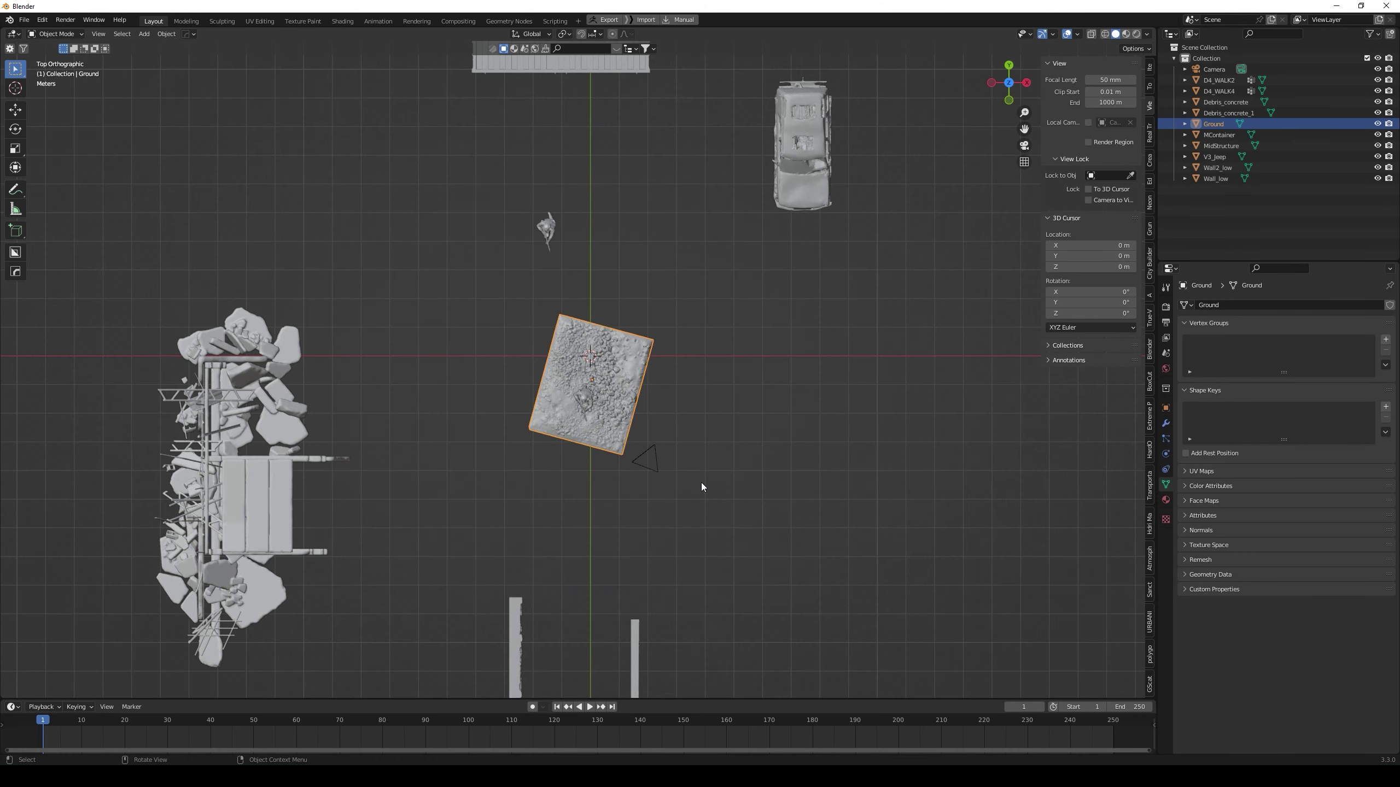
Make three linked copies of the ground tile, one enlarged, arranged around the original
{"action": "key", "text": "alt+d"}
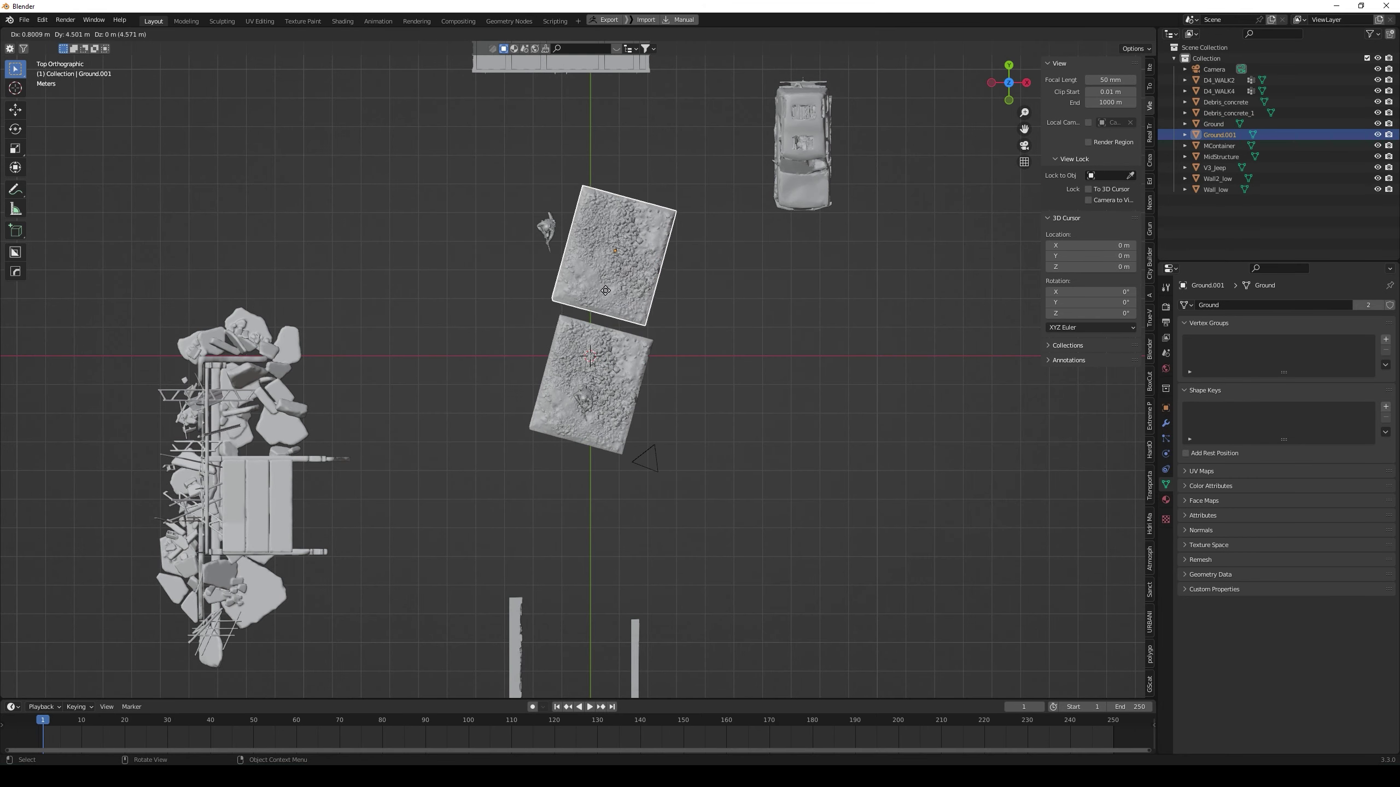
{"action": "left_click", "coordinate": [607, 300]}
{"action": "key", "text": "s"}
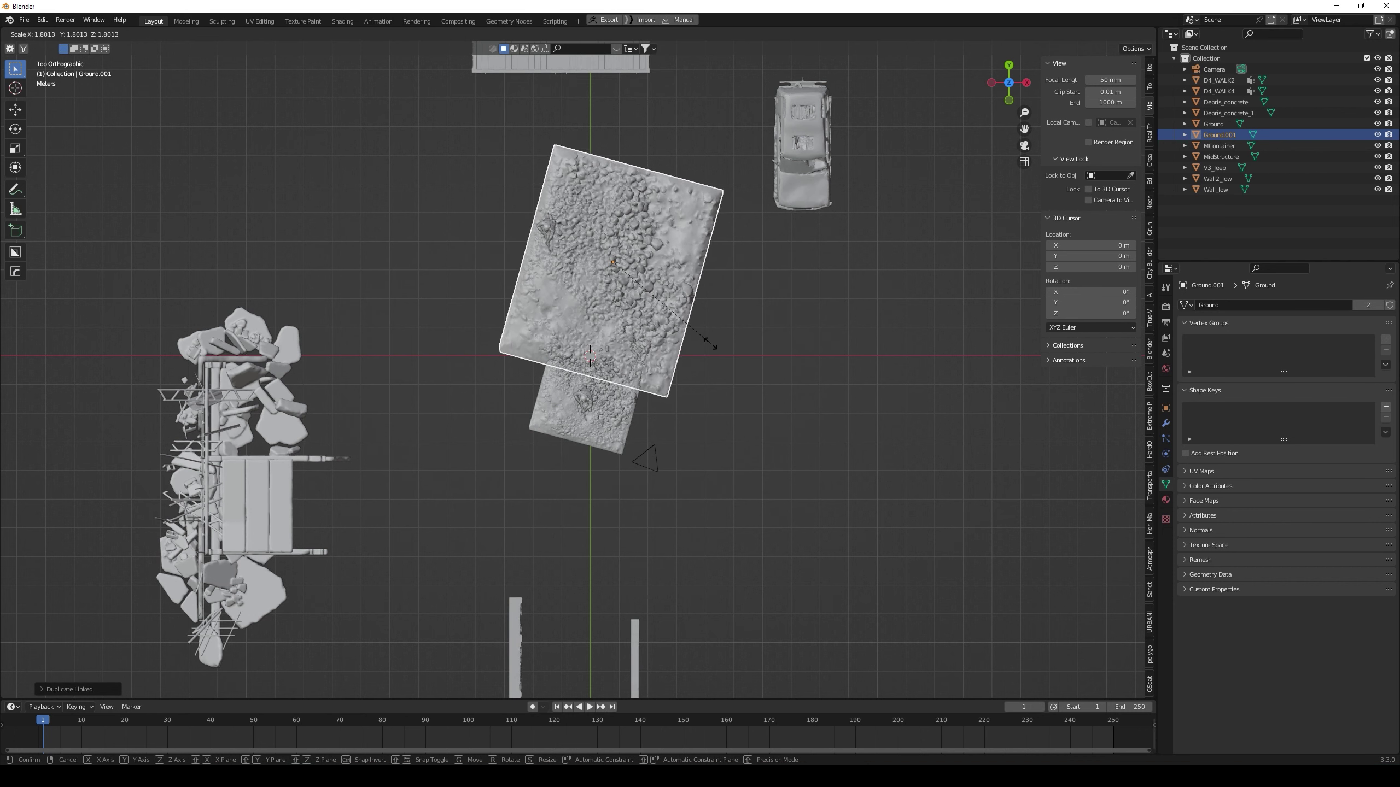
{"action": "left_click", "coordinate": [717, 356]}
{"action": "key", "text": "g"}
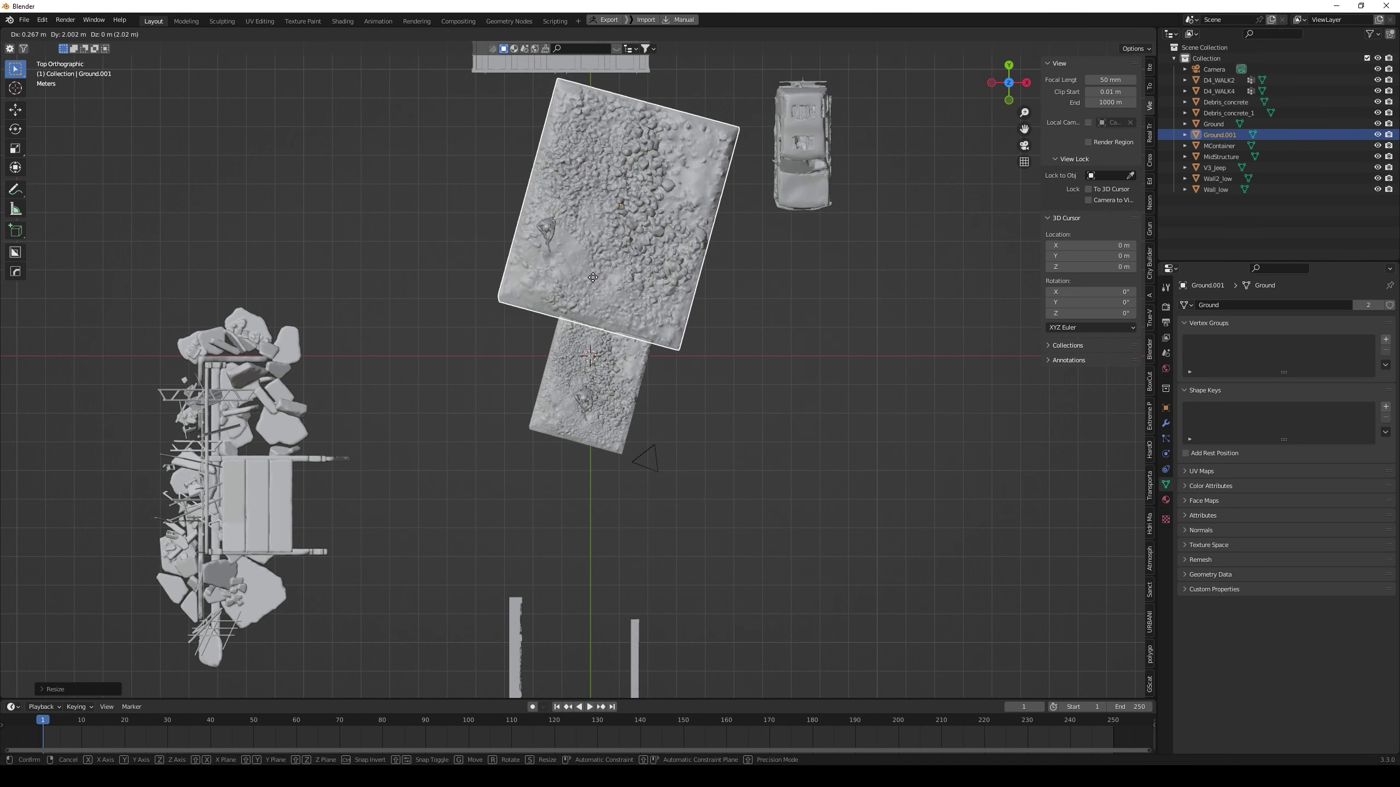
{"action": "left_click", "coordinate": [595, 292]}
{"action": "key", "text": "alt+d"}
{"action": "left_click", "coordinate": [406, 452]}
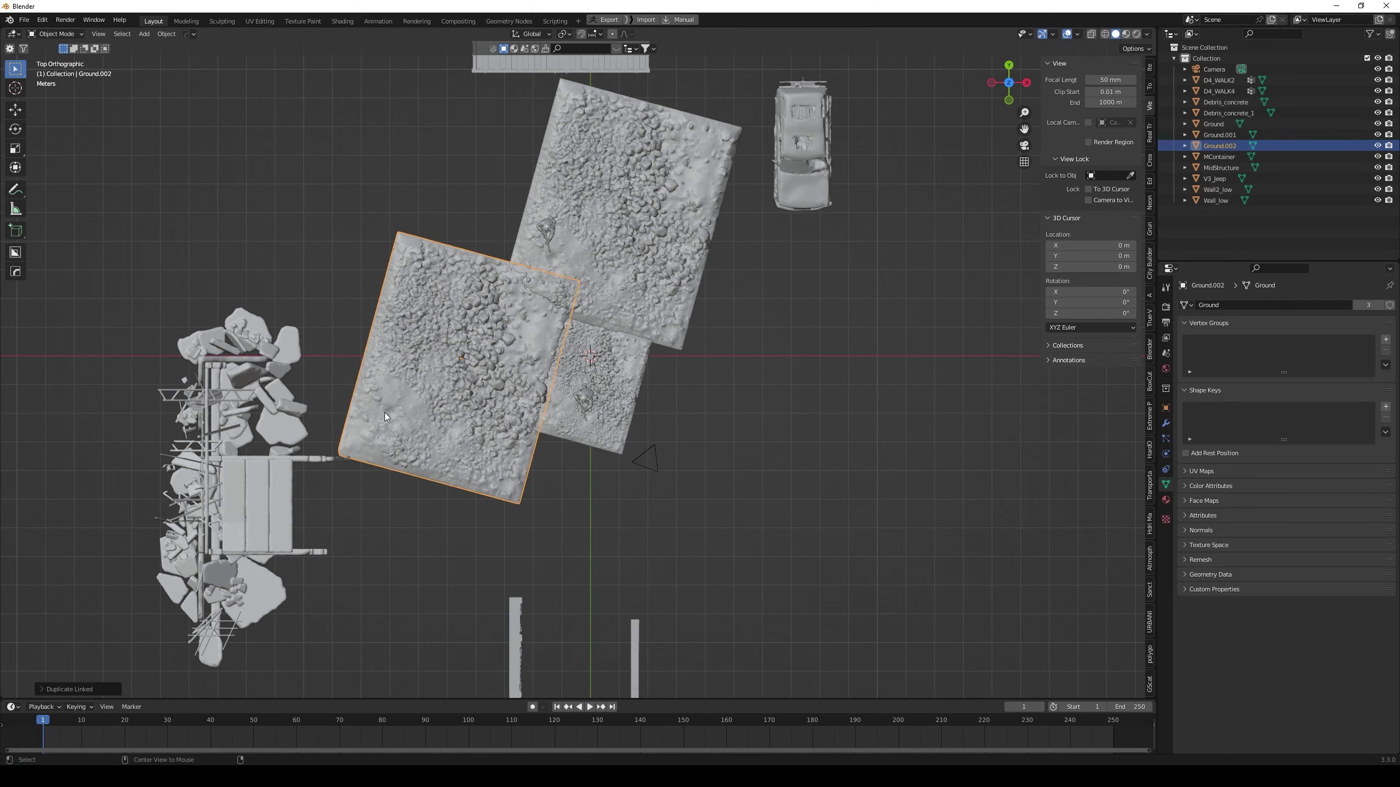
{"action": "key", "text": "alt+d"}
{"action": "left_click", "coordinate": [371, 239]}
Move the Debris_concrete piece onto the ground tiles near the soldiers
{"action": "middle_click_drag", "start_coordinate": [582, 510], "coordinate": [248, 509]}
{"action": "left_click", "coordinate": [245, 509]}
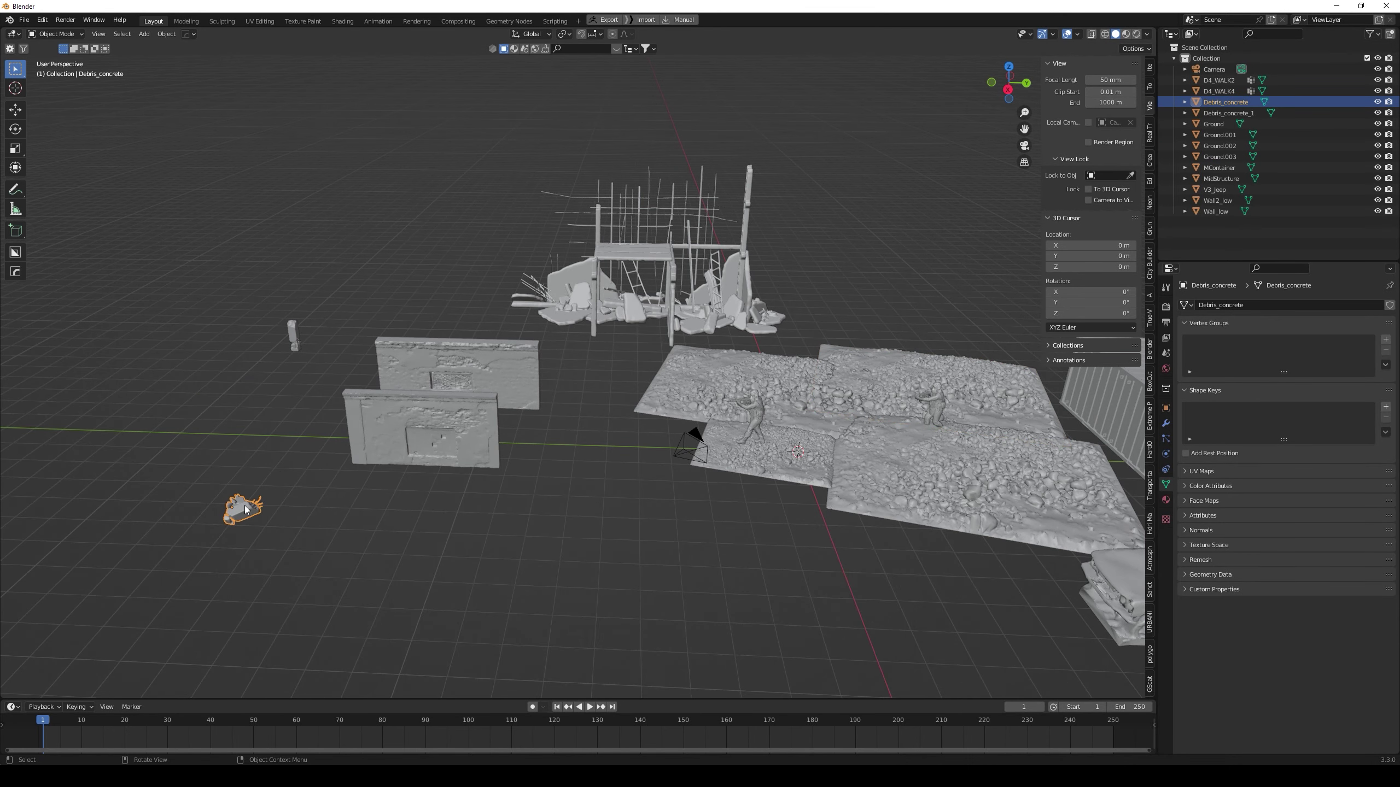
{"action": "left_click_drag", "start_coordinate": [246, 508], "coordinate": [786, 412]}
{"action": "middle_click_drag", "start_coordinate": [787, 412], "coordinate": [780, 441]}
{"action": "key", "text": "g"}
{"action": "left_click", "coordinate": [594, 489]}
{"action": "middle_click_drag", "start_coordinate": [467, 445], "coordinate": [351, 517]}
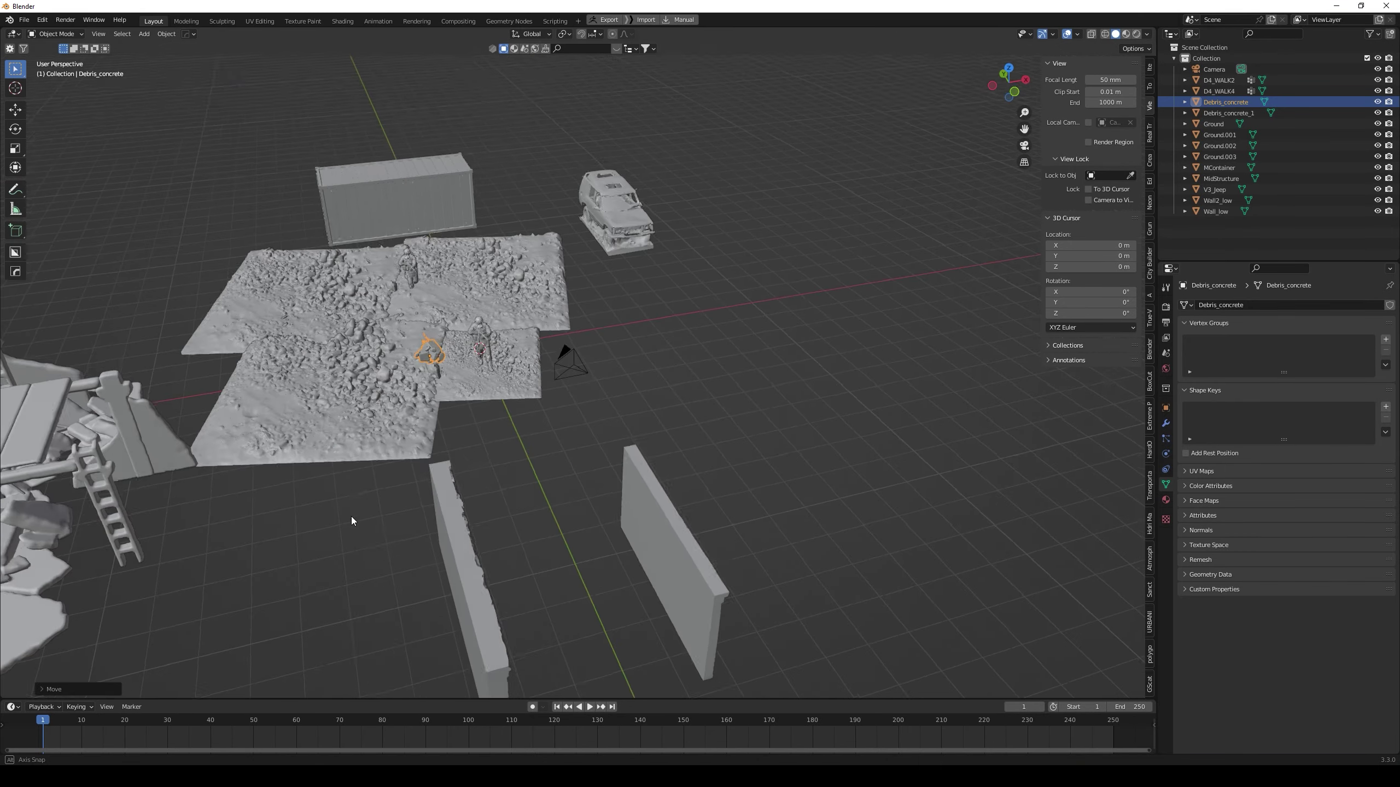
{"action": "key", "text": "g"}
{"action": "left_click", "coordinate": [404, 448]}
{"action": "key", "text": "g"}
{"action": "left_click", "coordinate": [409, 447]}
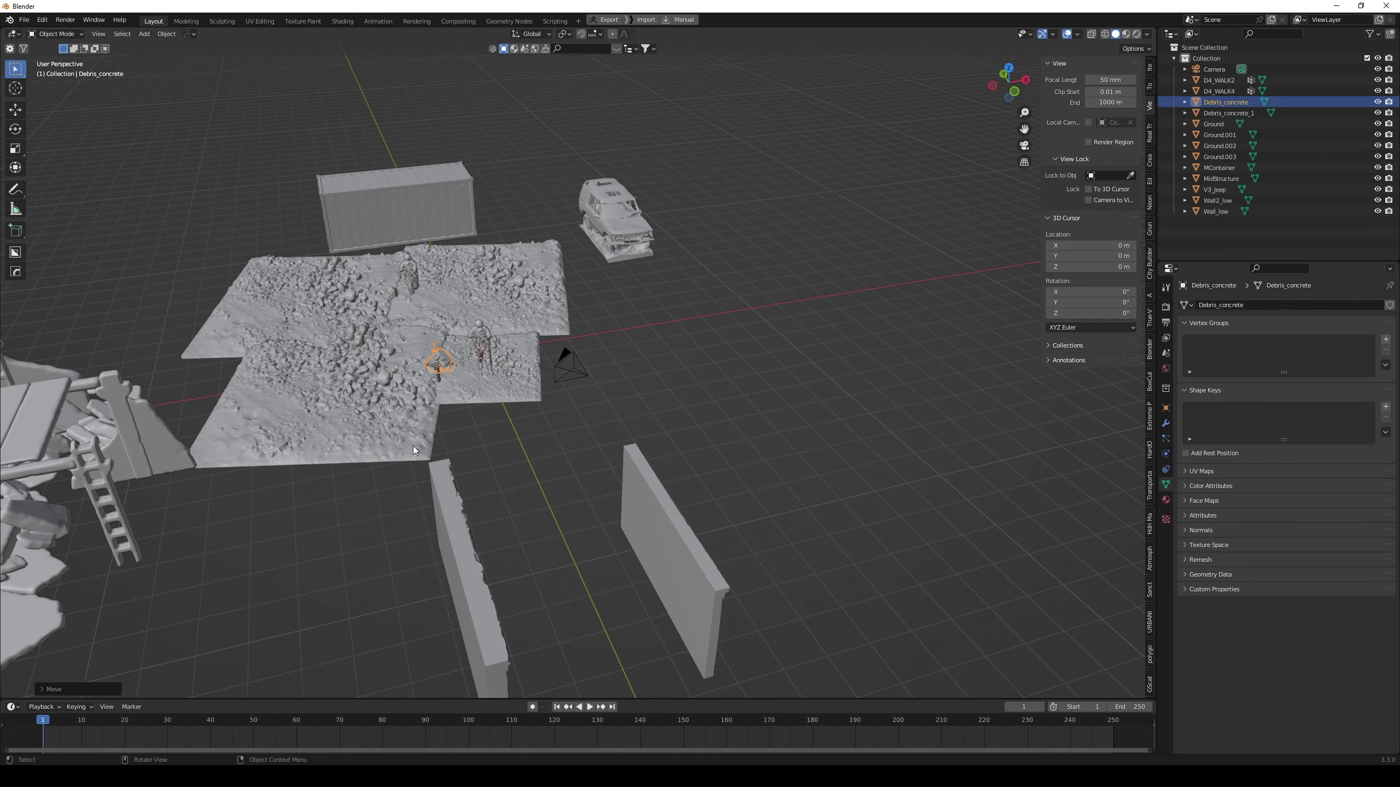
{"action": "left_click", "coordinate": [608, 214]}
{"action": "middle_click_drag", "start_coordinate": [609, 218], "coordinate": [617, 441]}
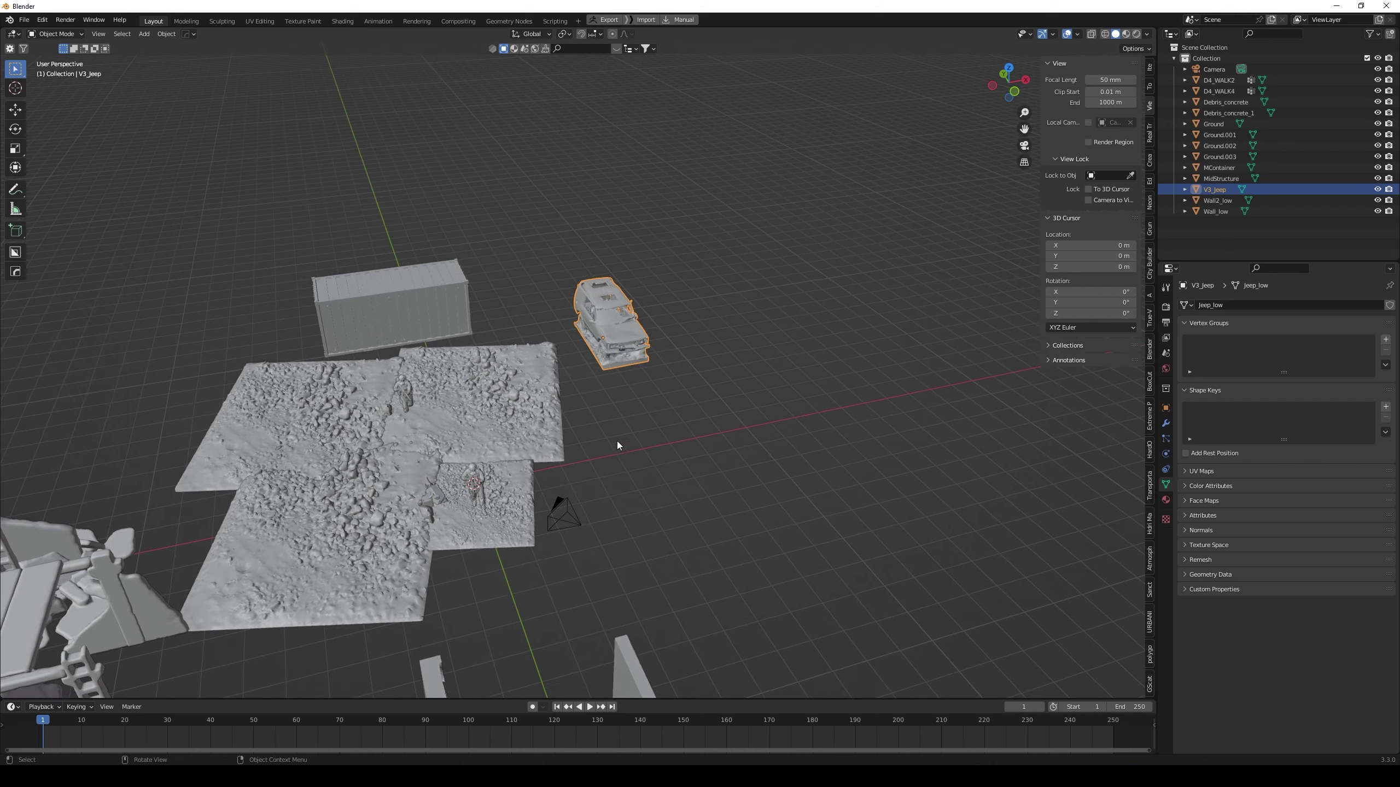
Park the jeep beside the container and rotate it to line up with the tiles
{"action": "key", "text": "g"}
{"action": "left_click", "coordinate": [543, 420]}
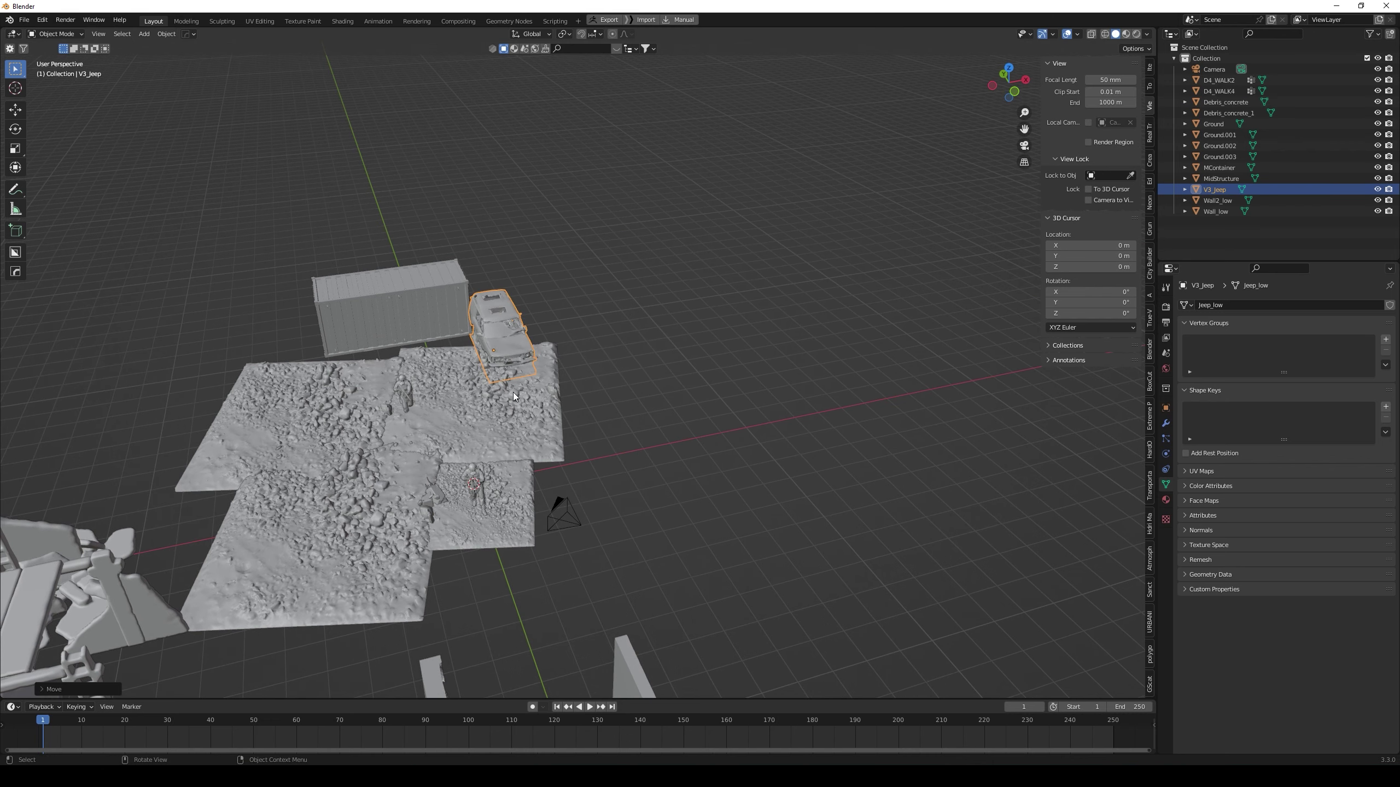
{"action": "key", "text": "KP_7"}
{"action": "scroll", "coordinate": [513, 392], "scroll_direction": "down", "scroll_amount": 6}
{"action": "scroll", "coordinate": [603, 350], "scroll_direction": "up", "scroll_amount": 5}
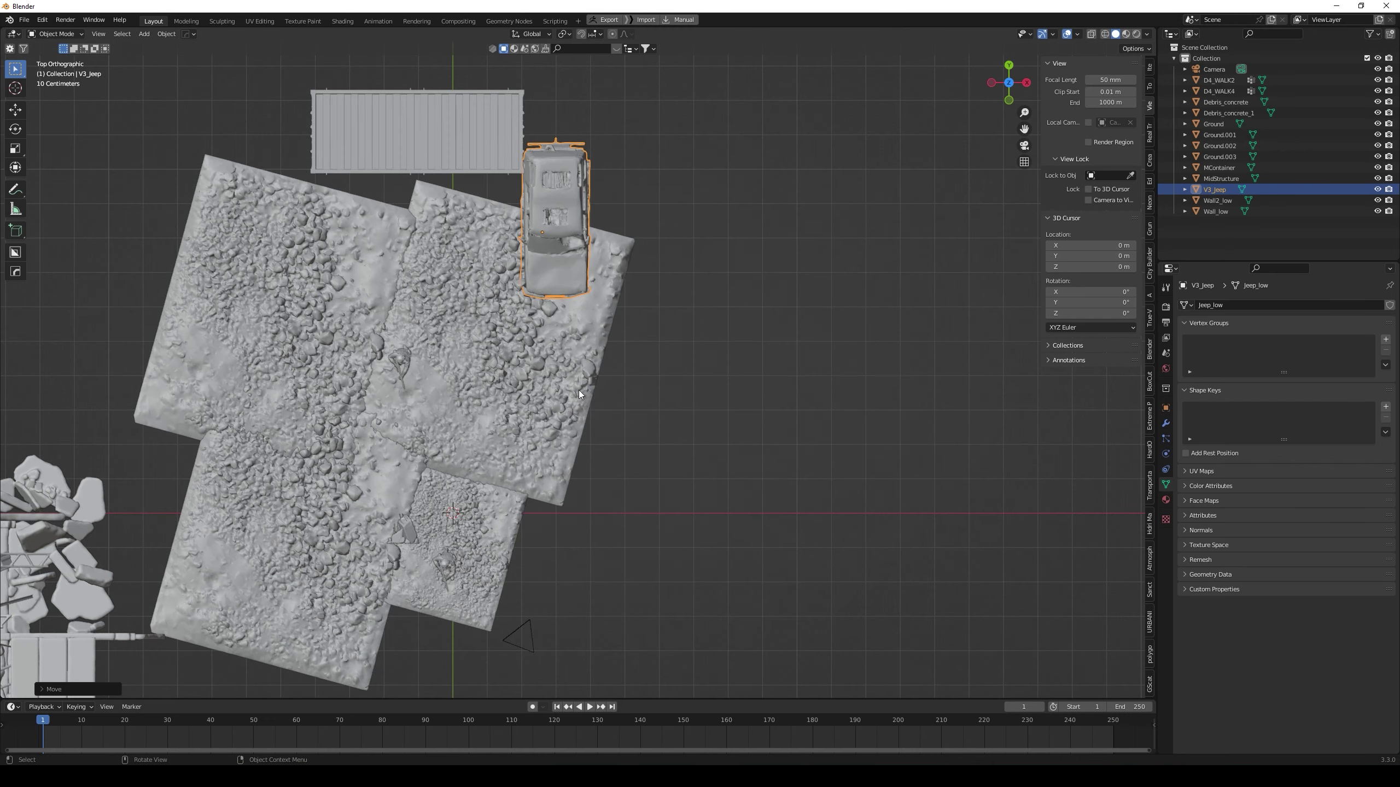
{"action": "key", "text": "r"}
{"action": "left_click", "coordinate": [573, 496]}
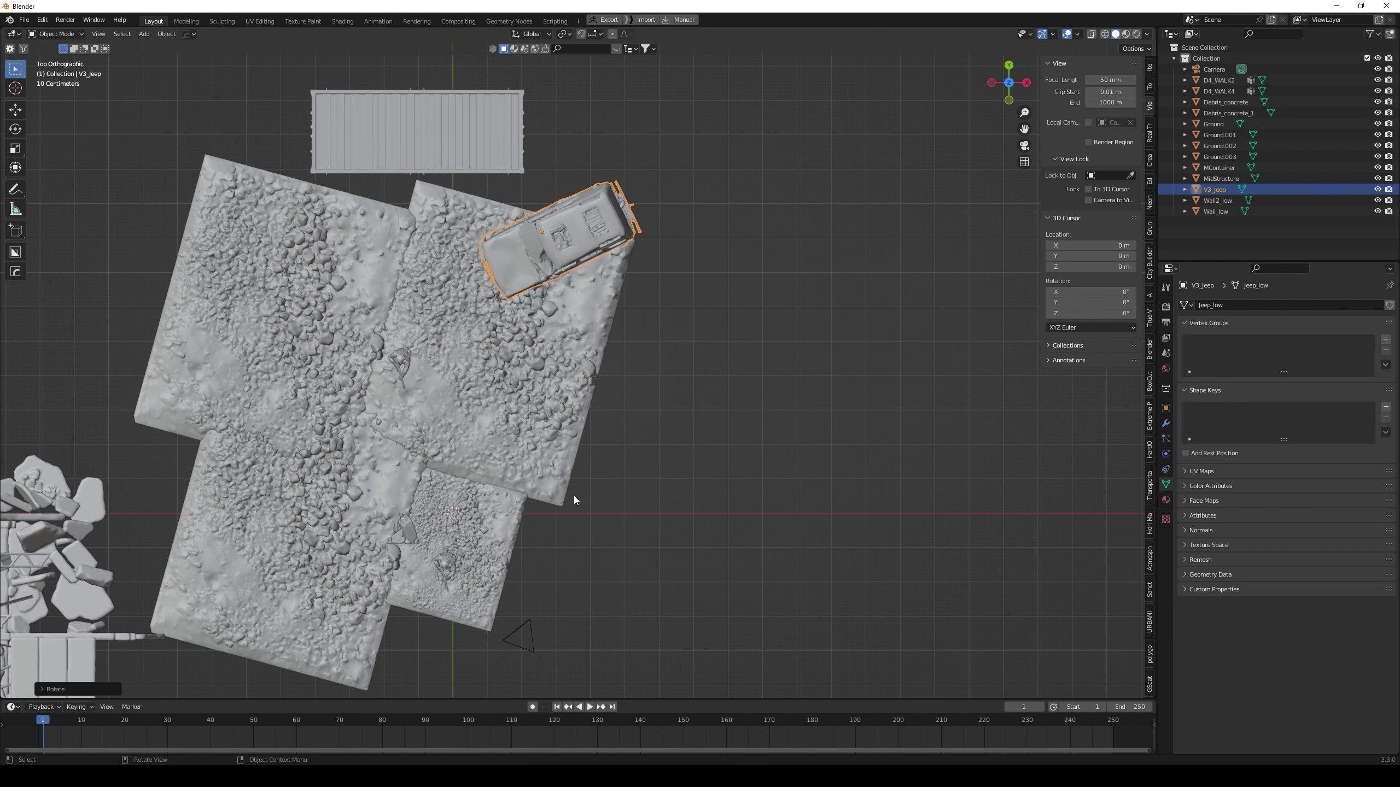
{"action": "key", "text": "KP_0"}
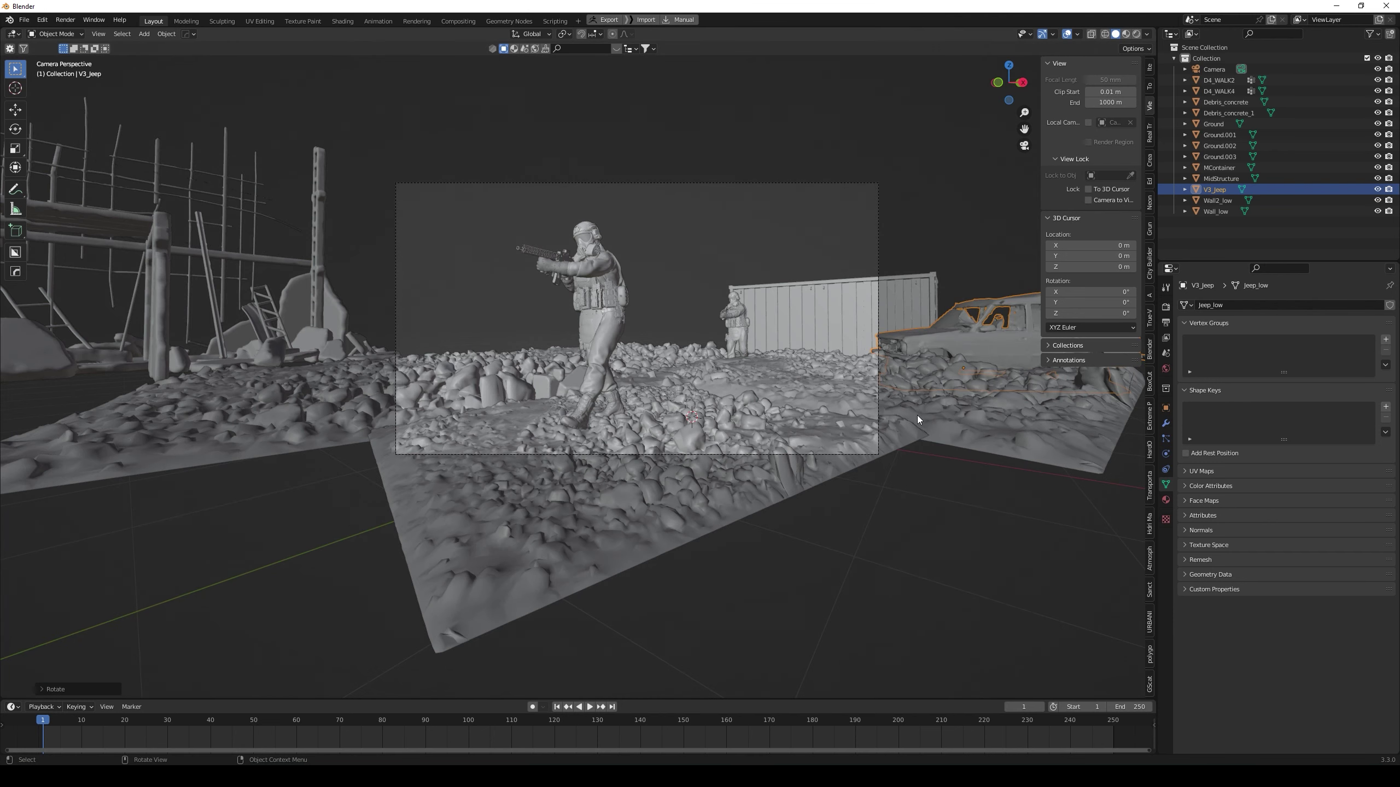
{"action": "key", "text": "g"}
{"action": "left_click", "coordinate": [799, 380]}
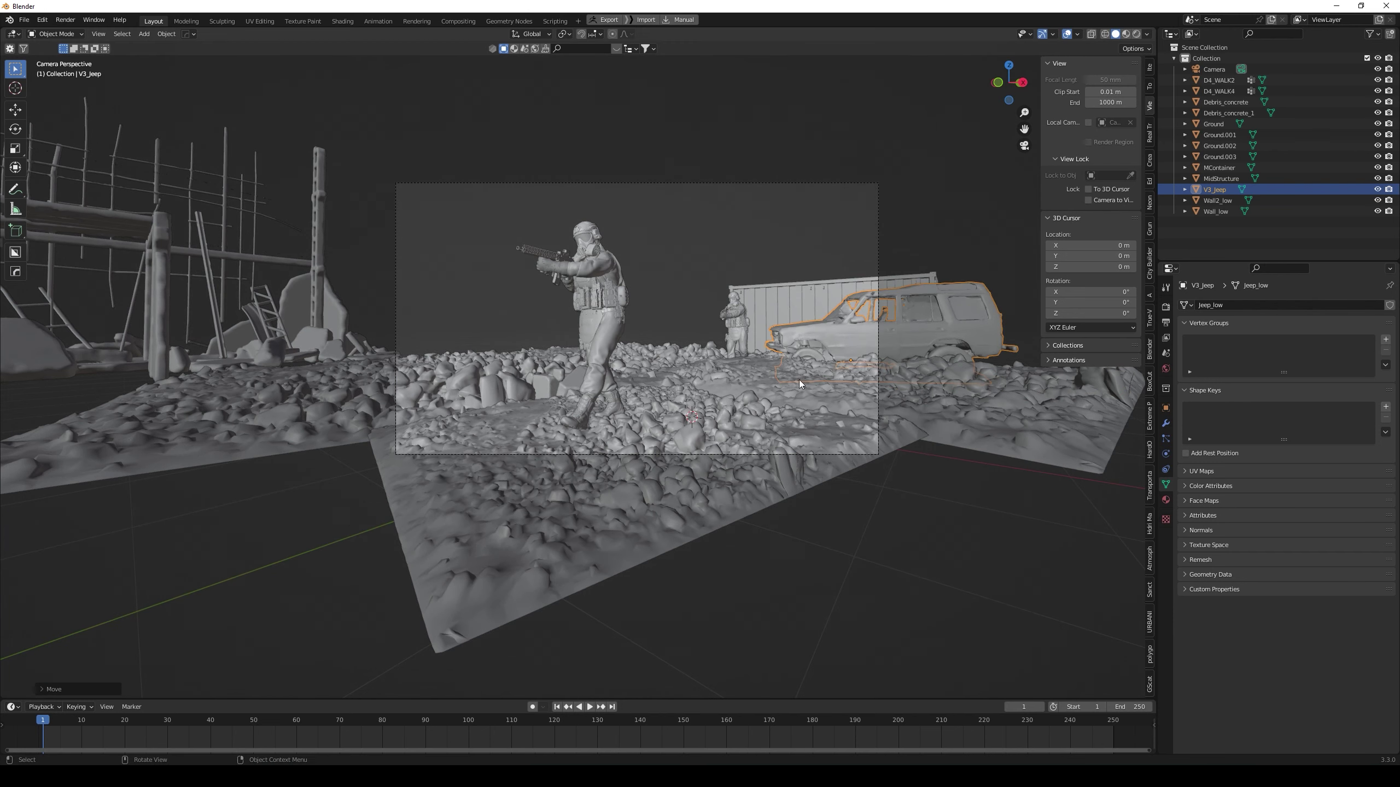
{"action": "key", "text": "KP_7"}
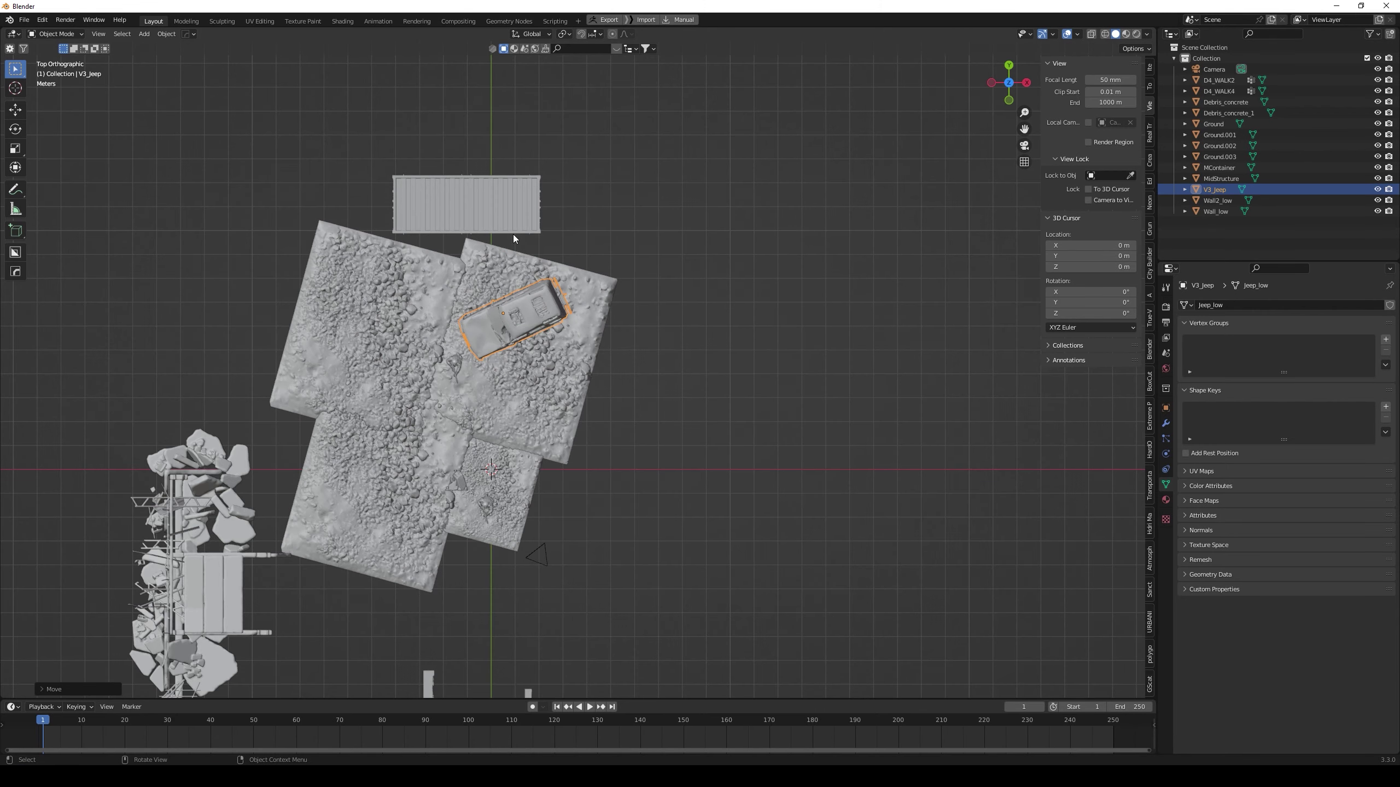
Reposition the container and move the jeep up toward the top edge of the ground
{"action": "left_click", "coordinate": [471, 203]}
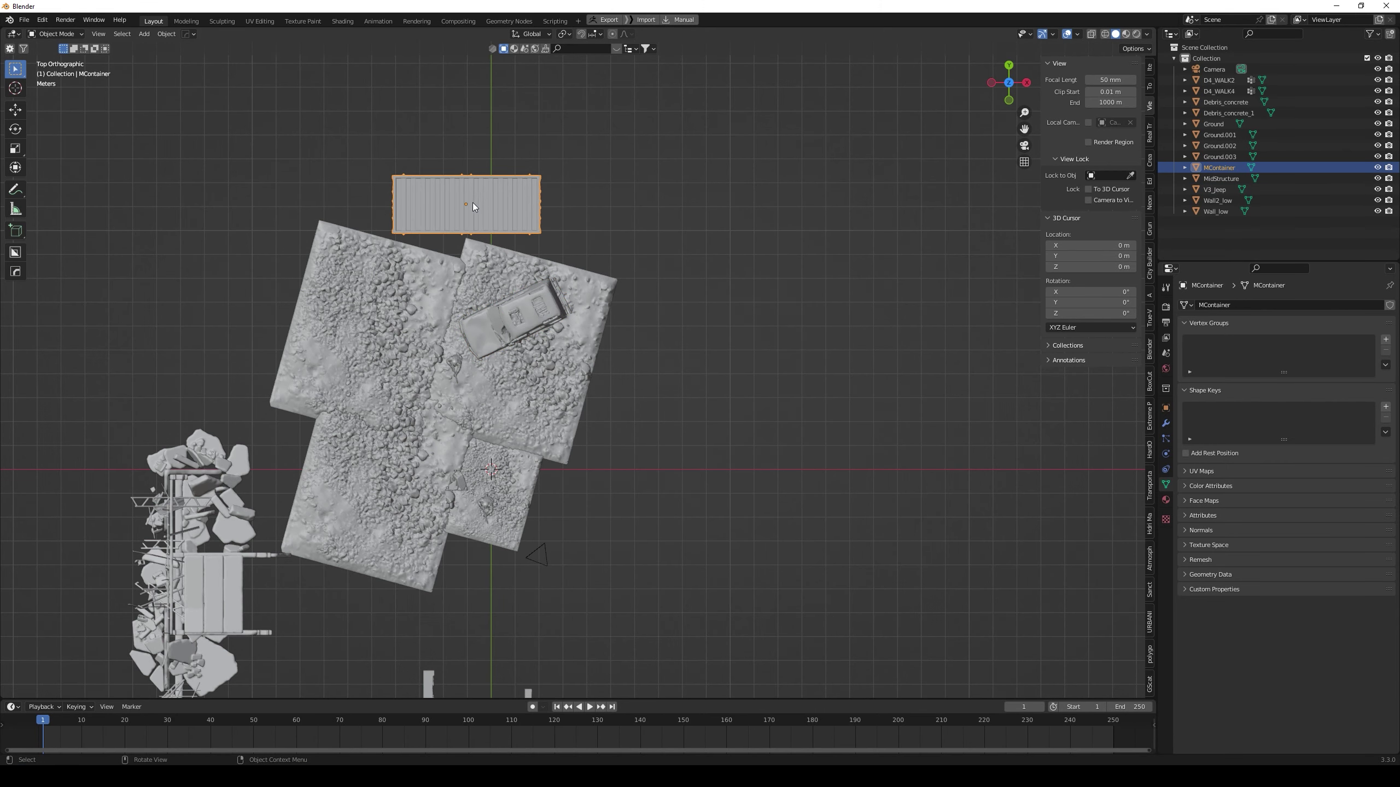
{"action": "key", "text": "g"}
{"action": "left_click", "coordinate": [339, 133]}
{"action": "left_click", "coordinate": [528, 314]}
{"action": "key", "text": "g"}
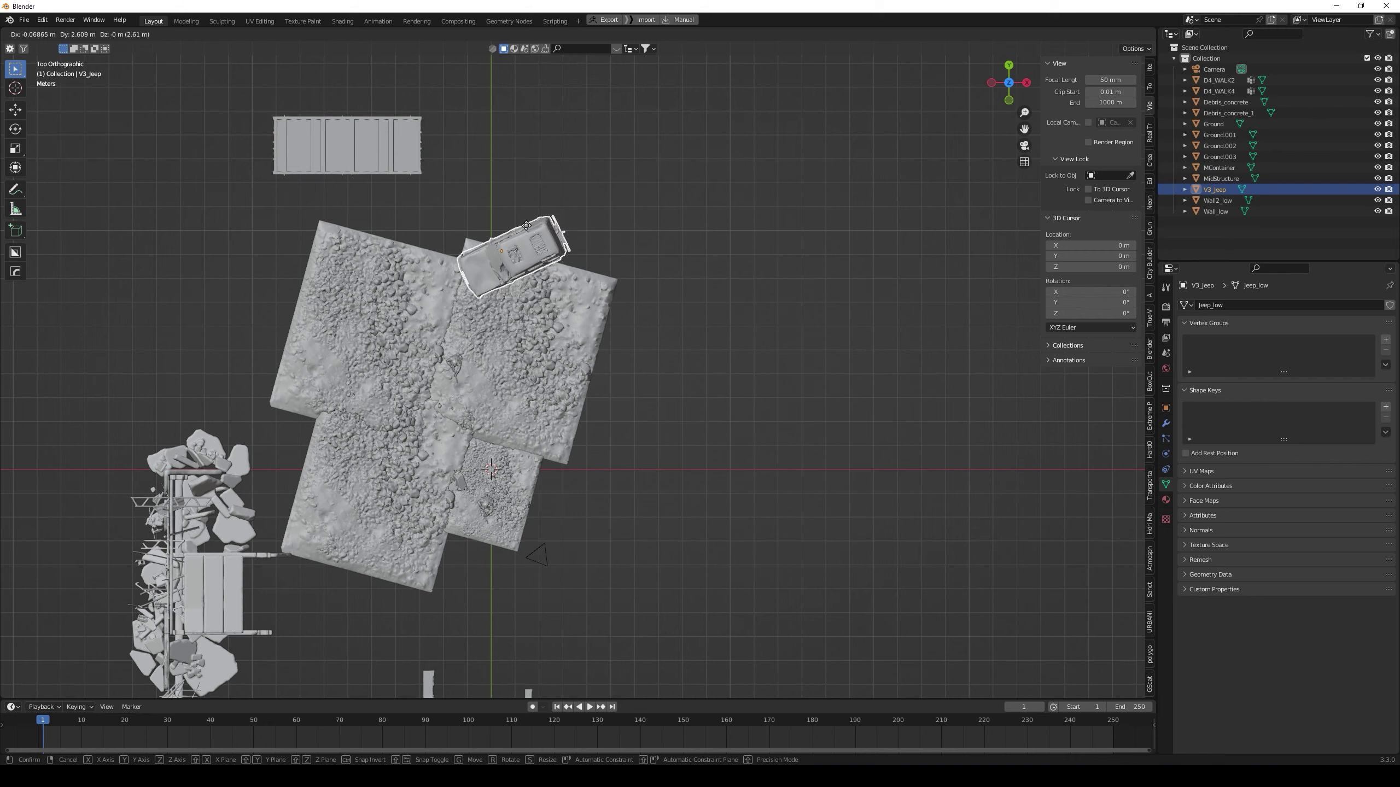
{"action": "left_click", "coordinate": [532, 215]}
{"action": "middle_click_drag", "start_coordinate": [556, 278], "coordinate": [532, 224]}
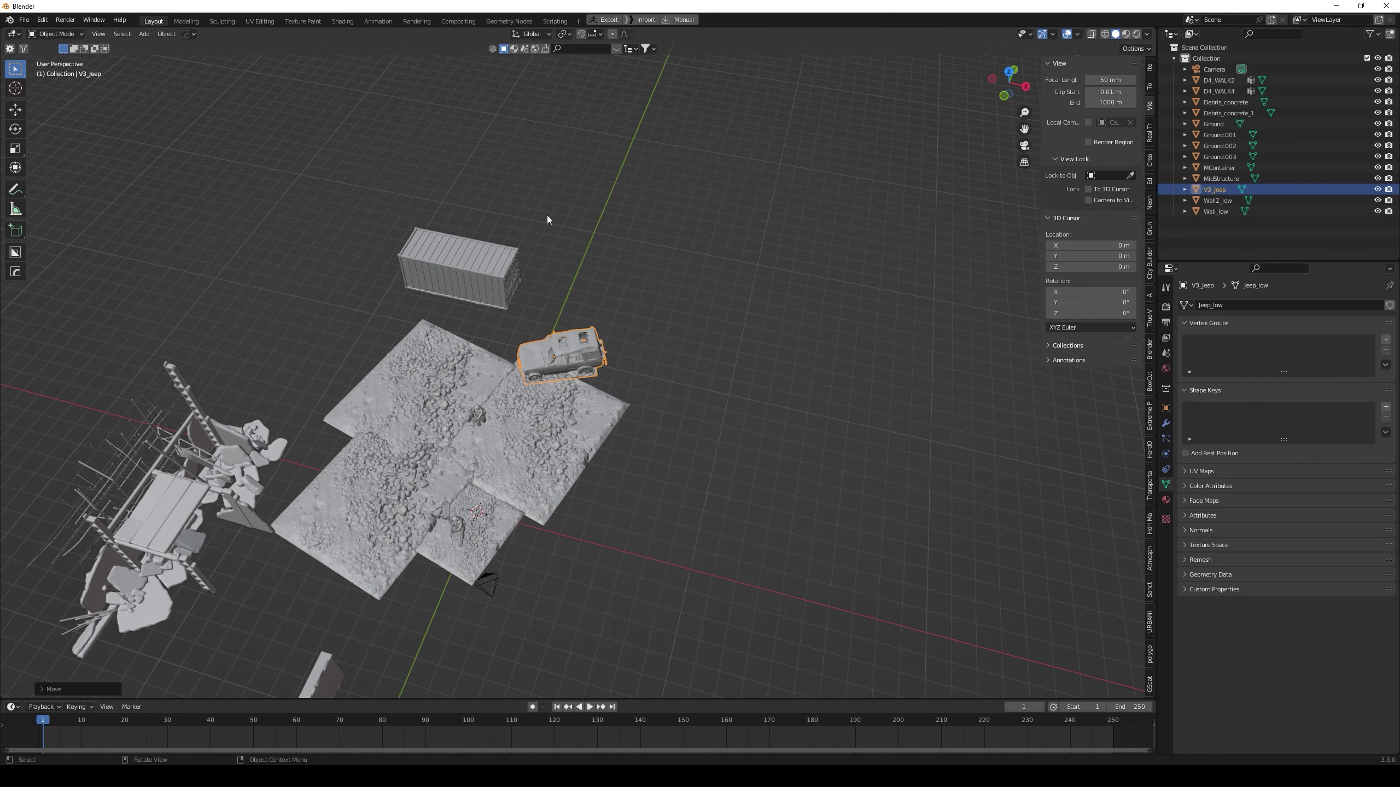
{"action": "key", "text": "KP_0"}
{"action": "key", "text": "KP_7"}
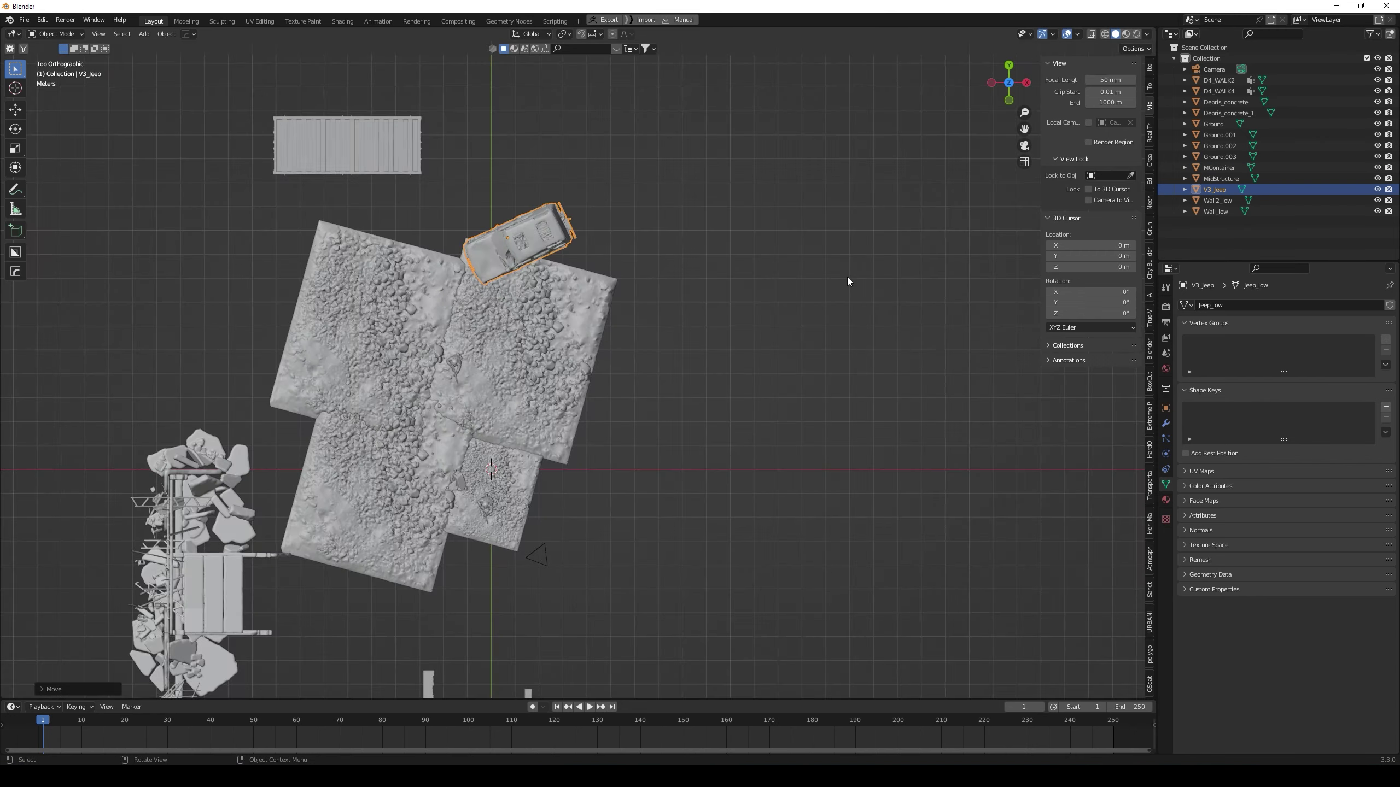
Rotate the jeep about 35° and nudge it into place within the camera frame
{"action": "key", "text": "r"}
{"action": "left_click", "coordinate": [504, 193]}
{"action": "key", "text": "g"}
{"action": "left_click", "coordinate": [468, 206]}
{"action": "key", "text": "KP_0"}
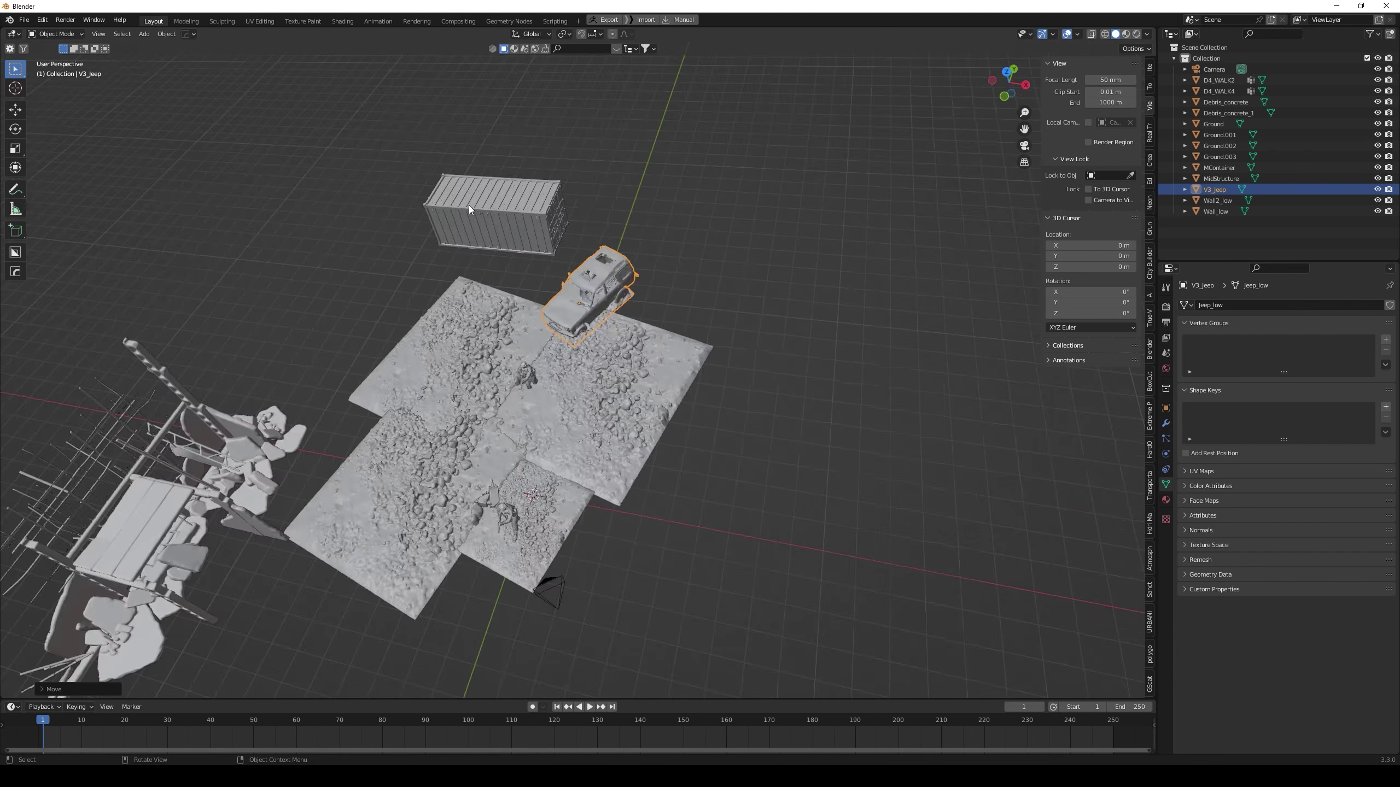
{"action": "key", "text": "g"}
{"action": "left_click", "coordinate": [740, 273]}
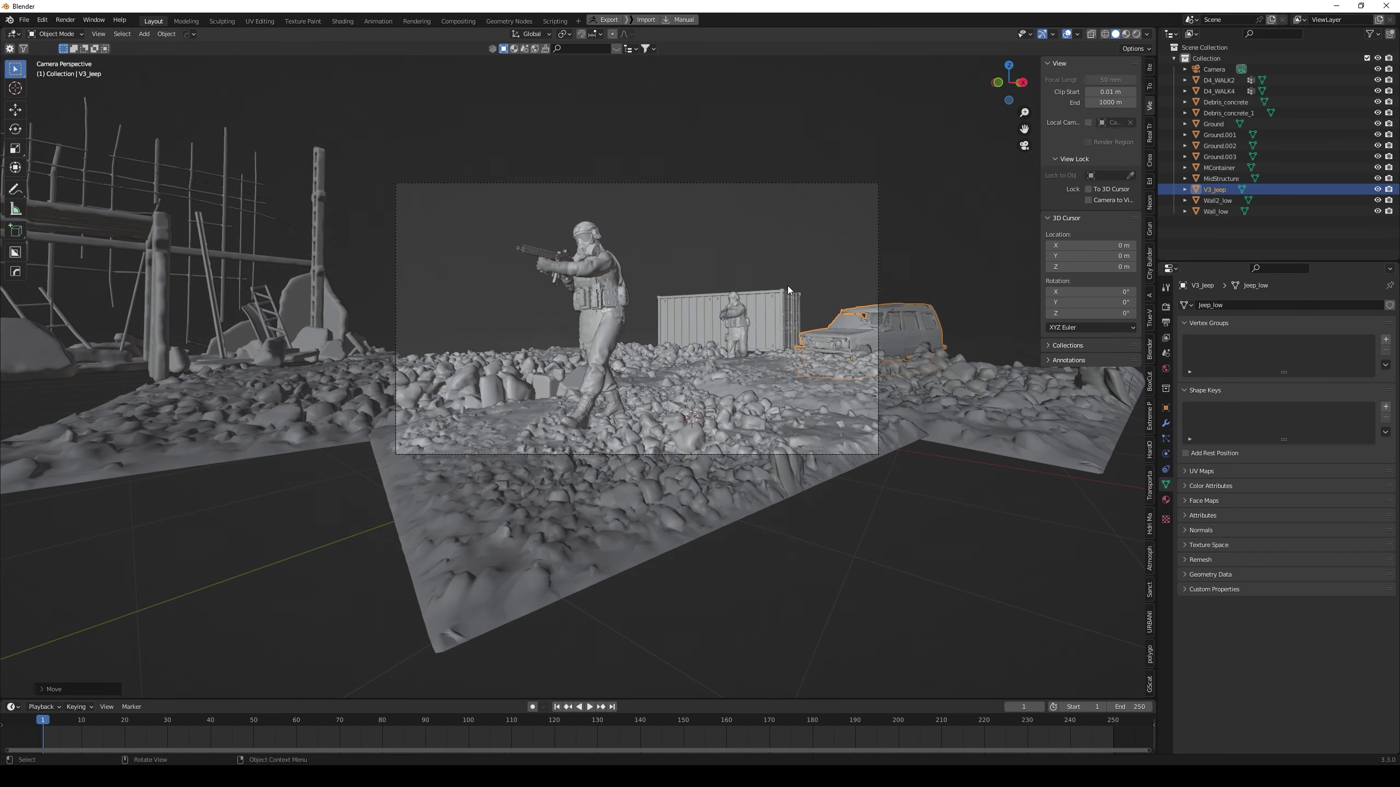
{"action": "key", "text": "r"}
{"action": "left_click", "coordinate": [899, 341]}
{"action": "key", "text": "g"}
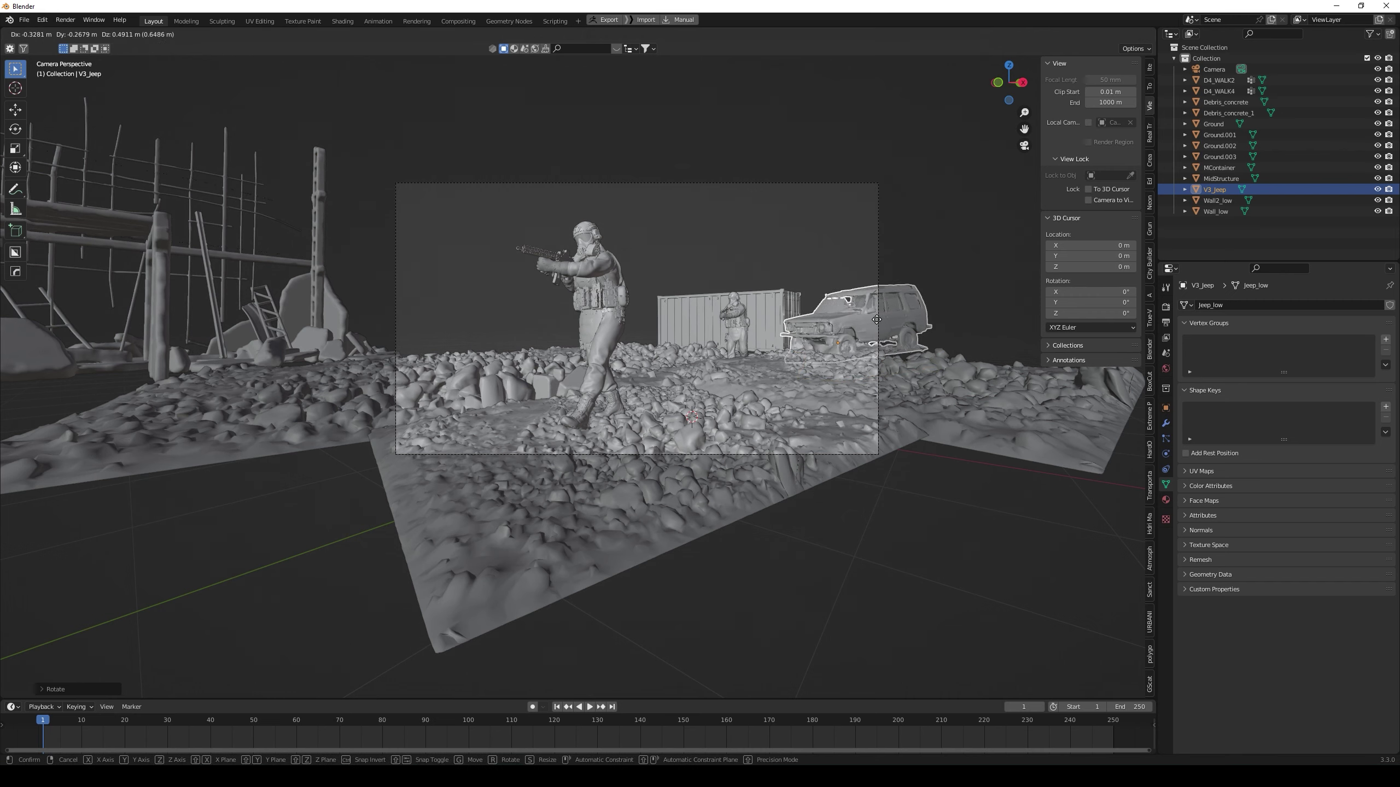
{"action": "left_click", "coordinate": [869, 326]}
Turn the jeep to a more horizontal angle and shift it slightly right
{"action": "key", "text": "KP_7"}
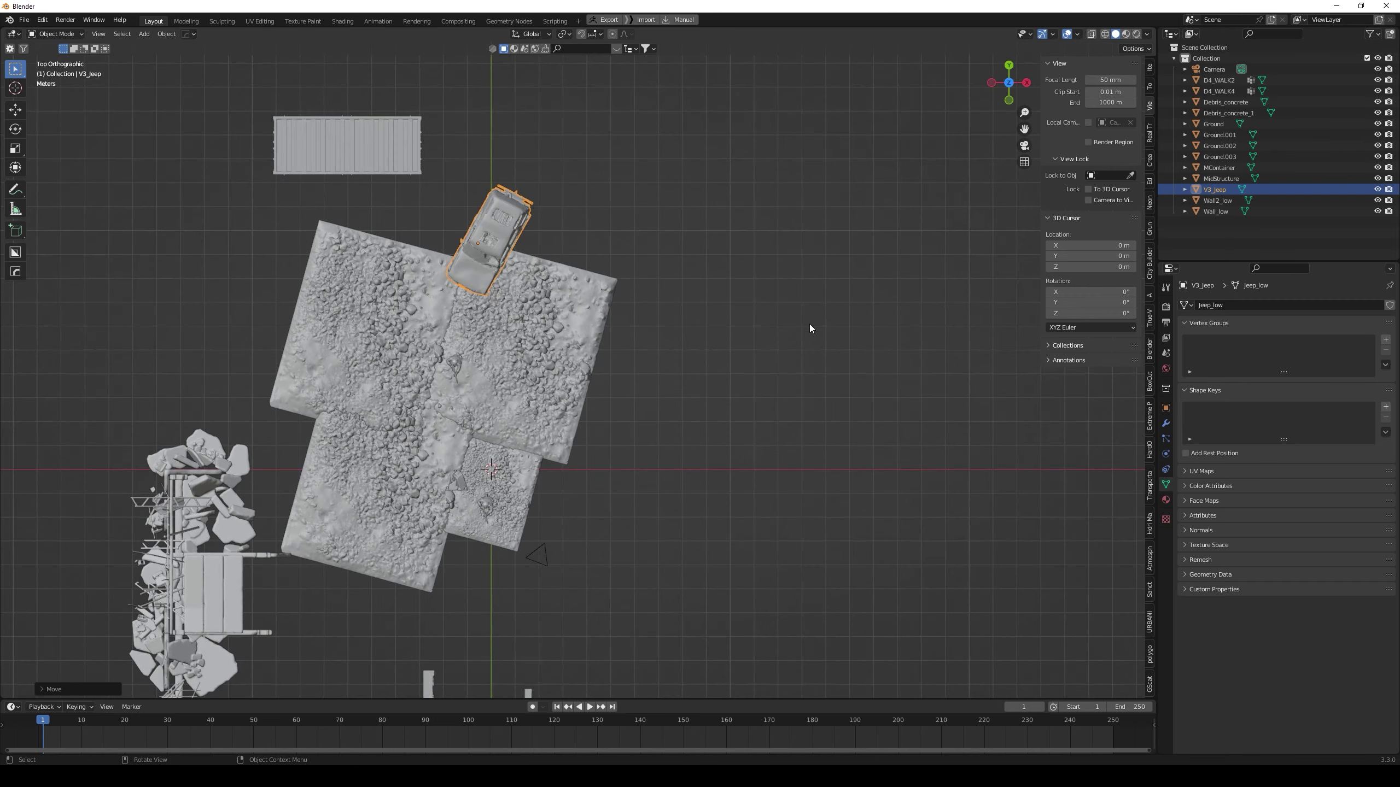
{"action": "key", "text": "r"}
{"action": "left_click", "coordinate": [815, 590]}
{"action": "key", "text": "g"}
{"action": "left_click", "coordinate": [826, 591]}
{"action": "left_click", "coordinate": [384, 144]}
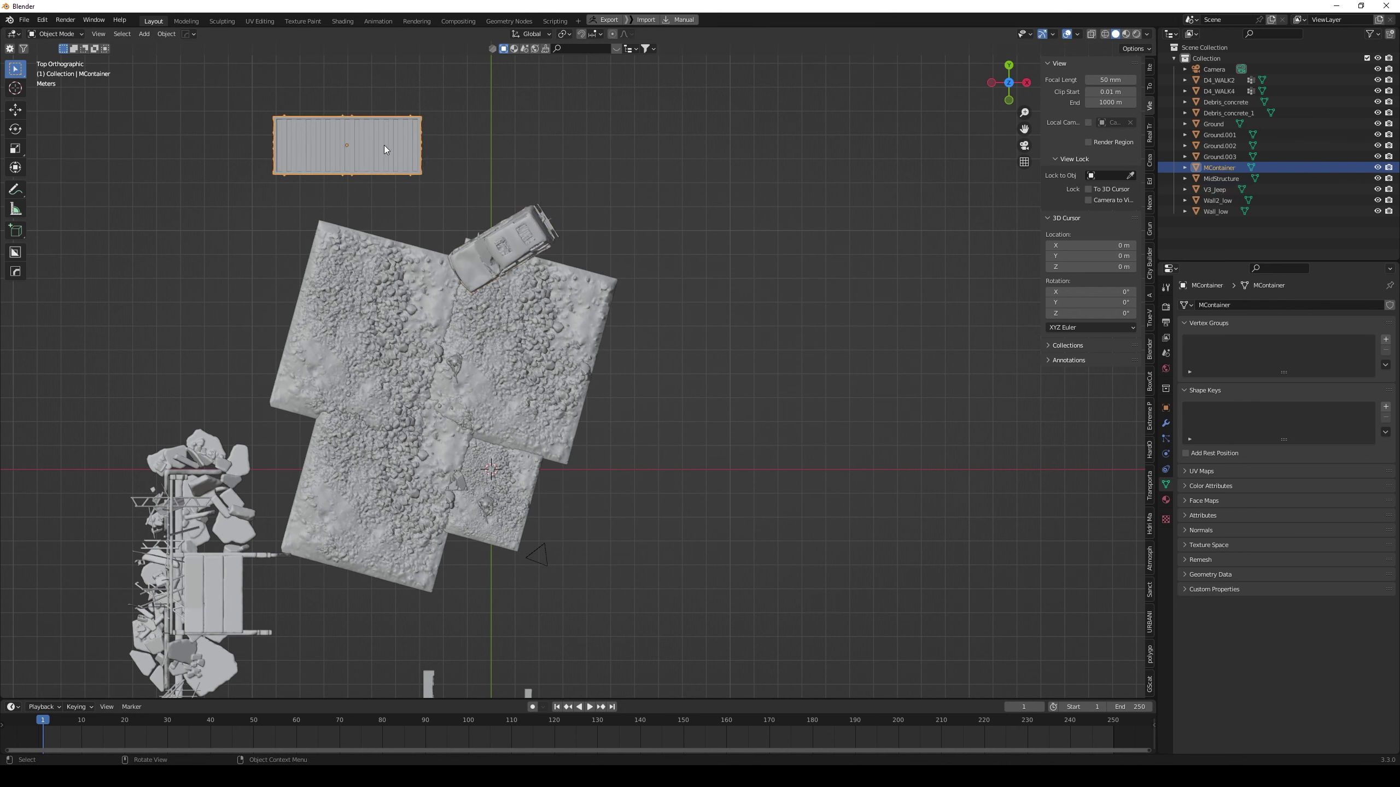
Move MContainer toward the ground, closer to the rubble
{"action": "key", "text": "g"}
{"action": "left_click", "coordinate": [456, 194]}
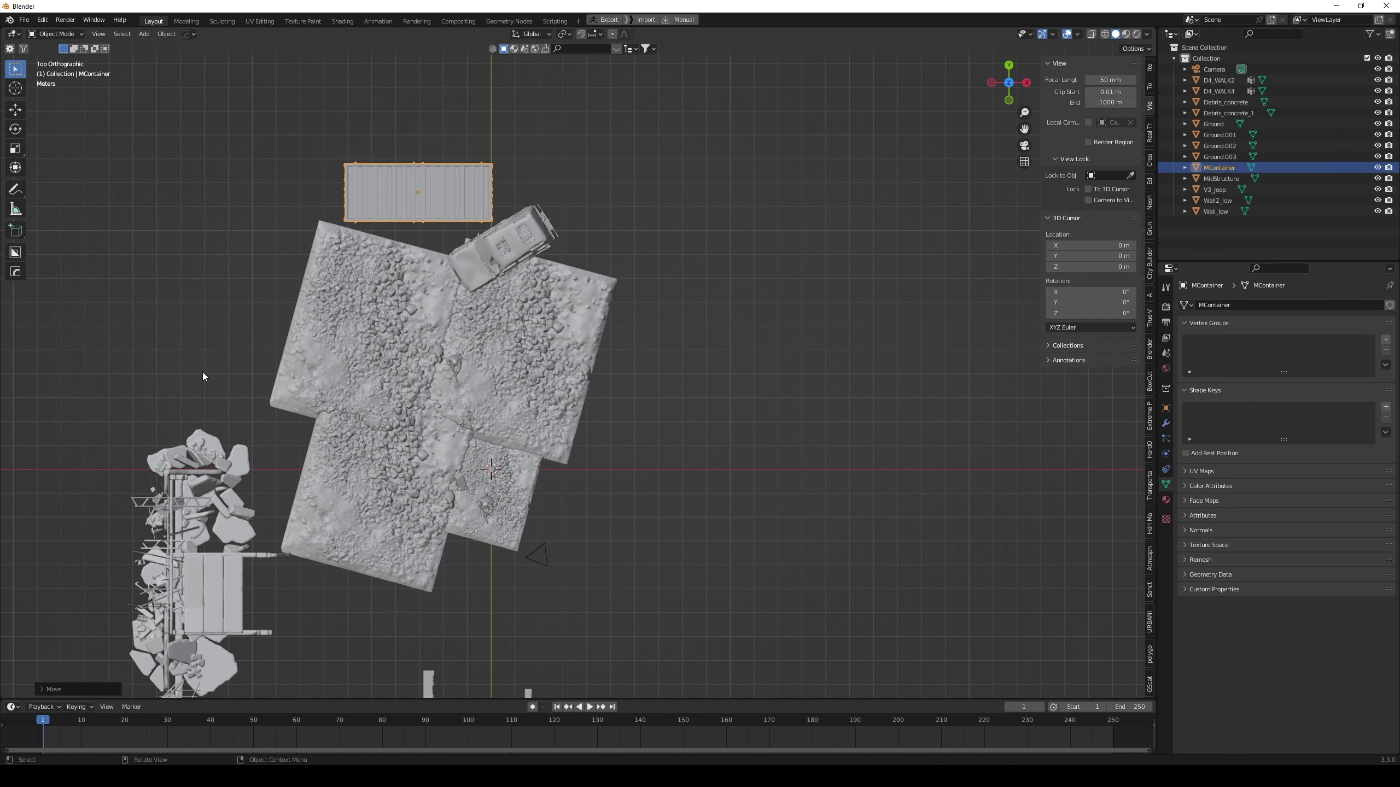
{"action": "left_click", "coordinate": [177, 504]}
{"action": "scroll", "coordinate": [403, 548], "scroll_direction": "down", "scroll_amount": 4}
{"action": "middle_click_drag", "start_coordinate": [402, 548], "coordinate": [446, 502]}
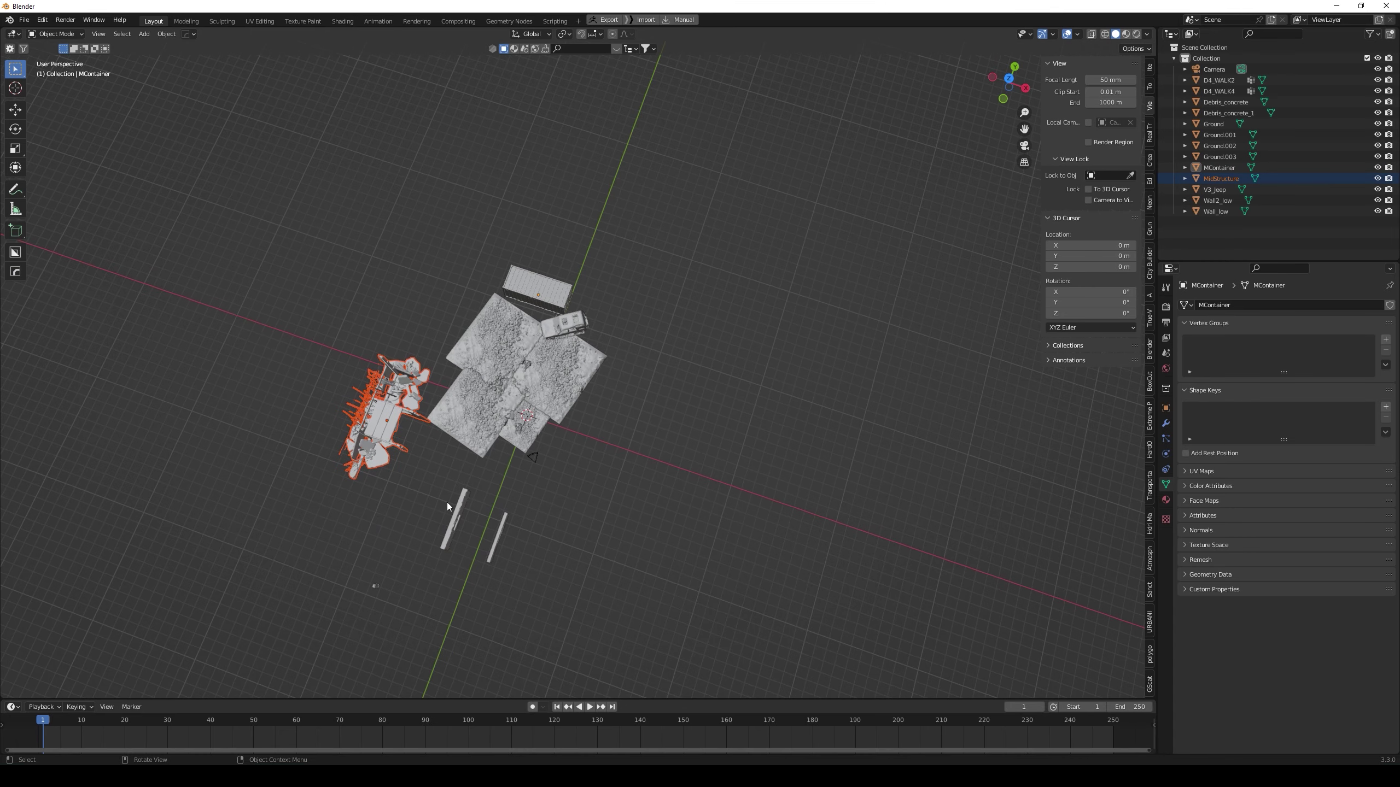
Move Wall2_low and Wall_low onto the ground tiles
{"action": "left_click", "coordinate": [462, 514]}
{"action": "key", "text": "g"}
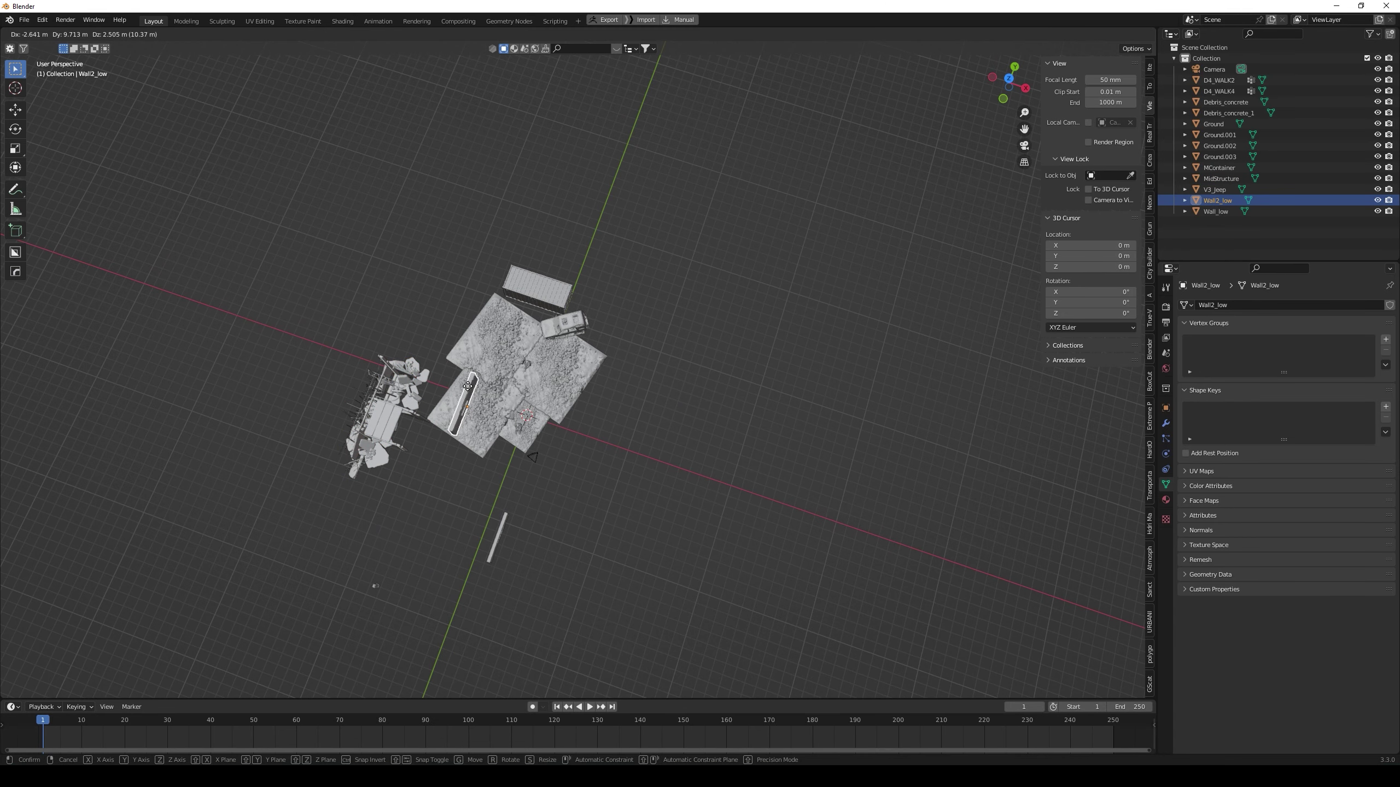
{"action": "left_click", "coordinate": [463, 407]}
{"action": "left_click", "coordinate": [499, 530]}
{"action": "key", "text": "g"}
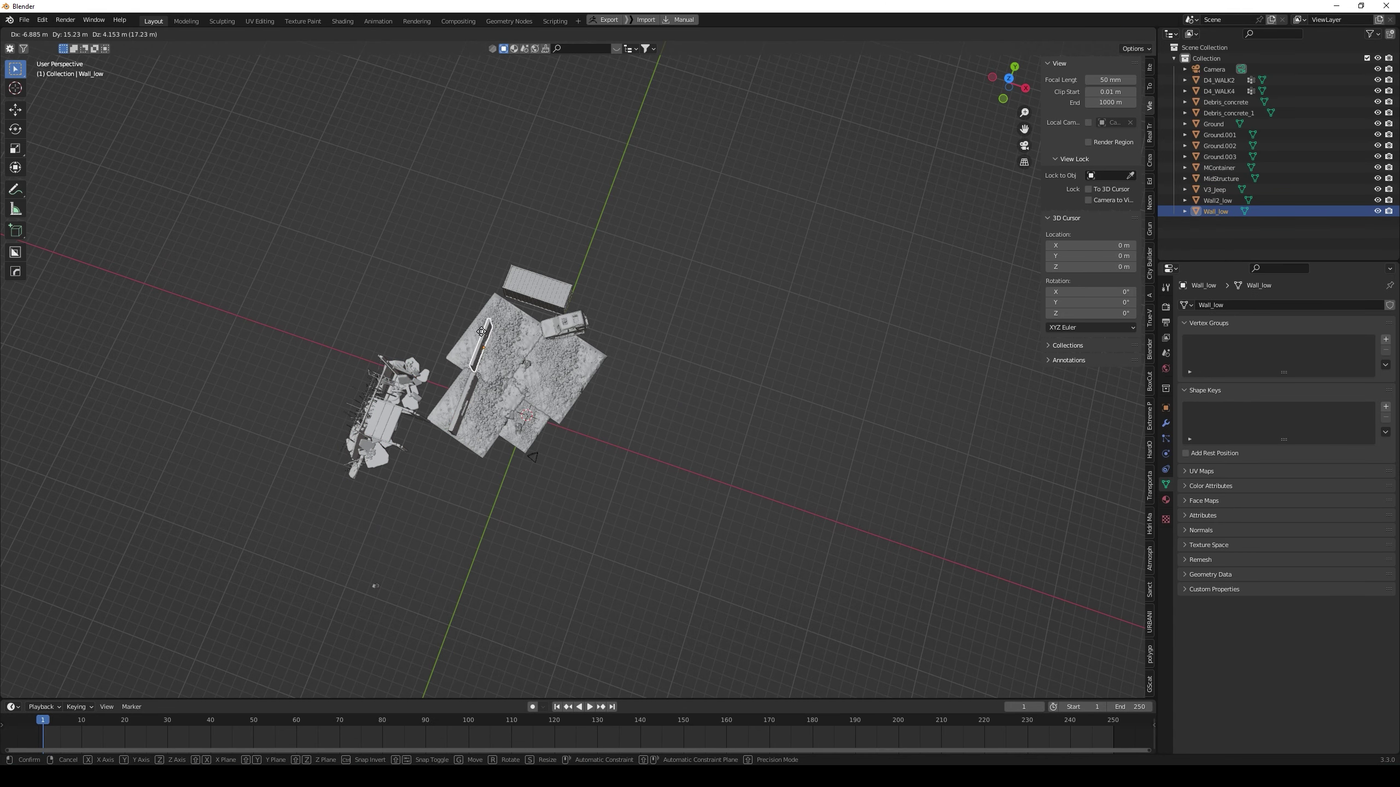
{"action": "left_click", "coordinate": [483, 334]}
Turn Wall_low diagonally in top view, then check the shot through the camera
{"action": "key", "text": "KP_7"}
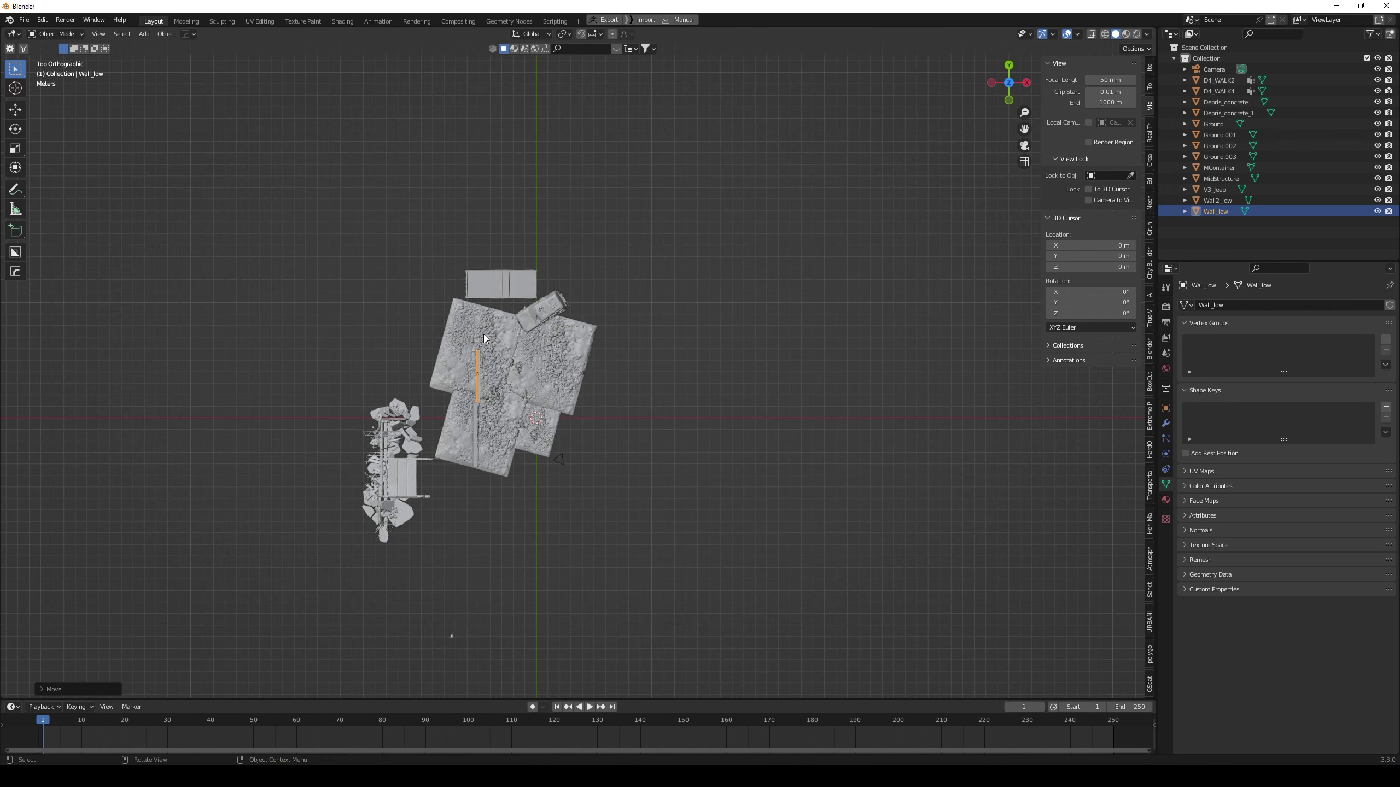
{"action": "key", "text": "r"}
{"action": "left_click", "coordinate": [531, 363]}
{"action": "key", "text": "r"}
{"action": "left_click", "coordinate": [516, 342]}
{"action": "left_click", "coordinate": [475, 417]}
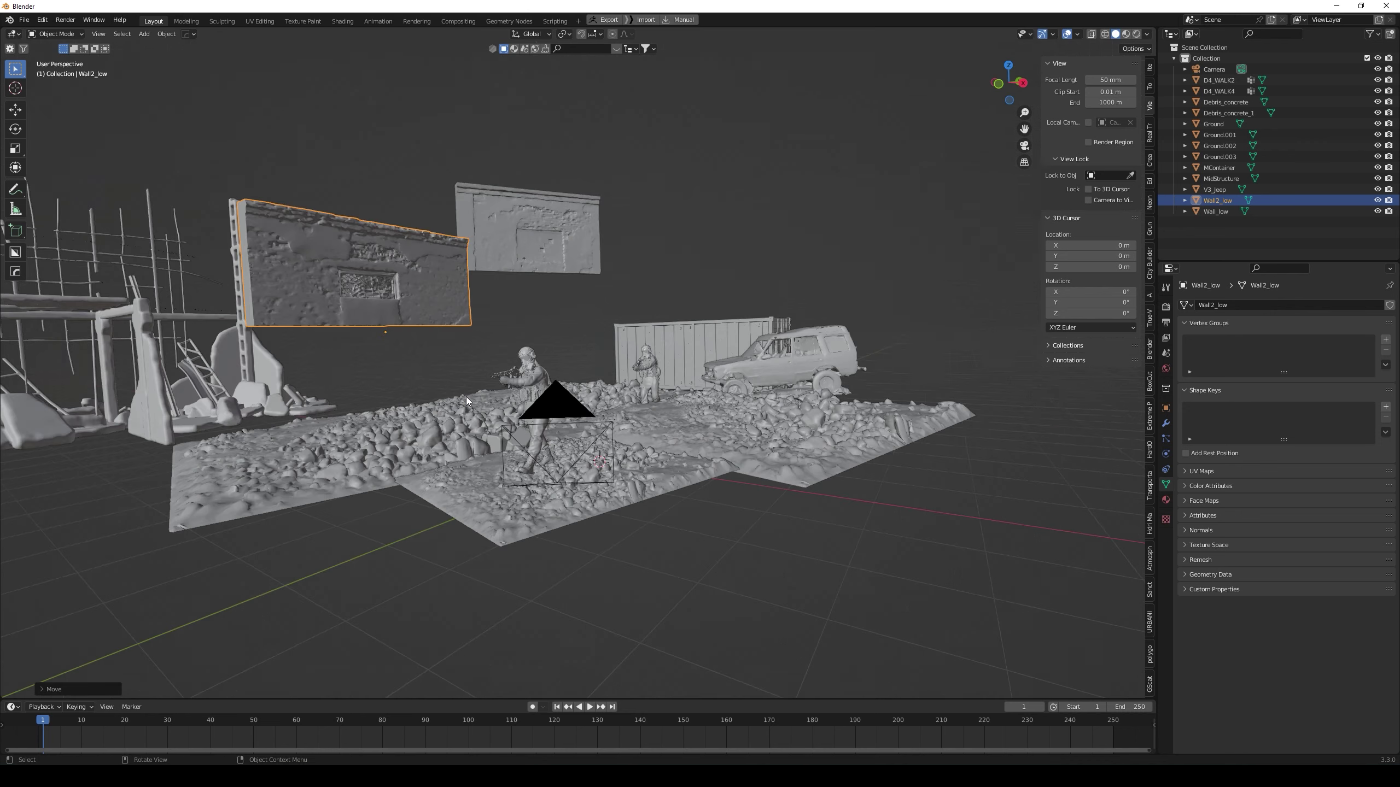
{"action": "key", "text": "KP_0"}
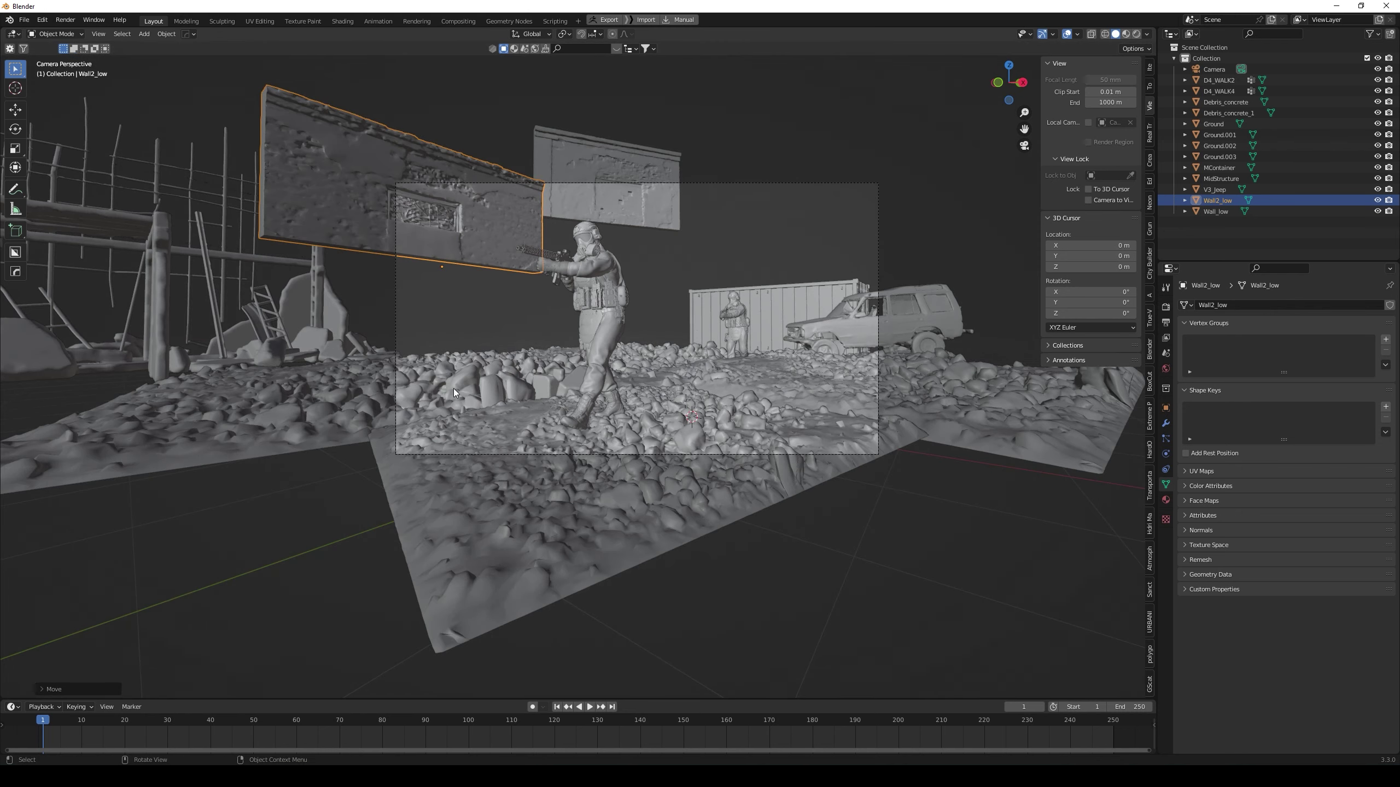
Lower Wall2_low onto the ground and move Wall_low beside the soldier
{"action": "key", "text": "g"}
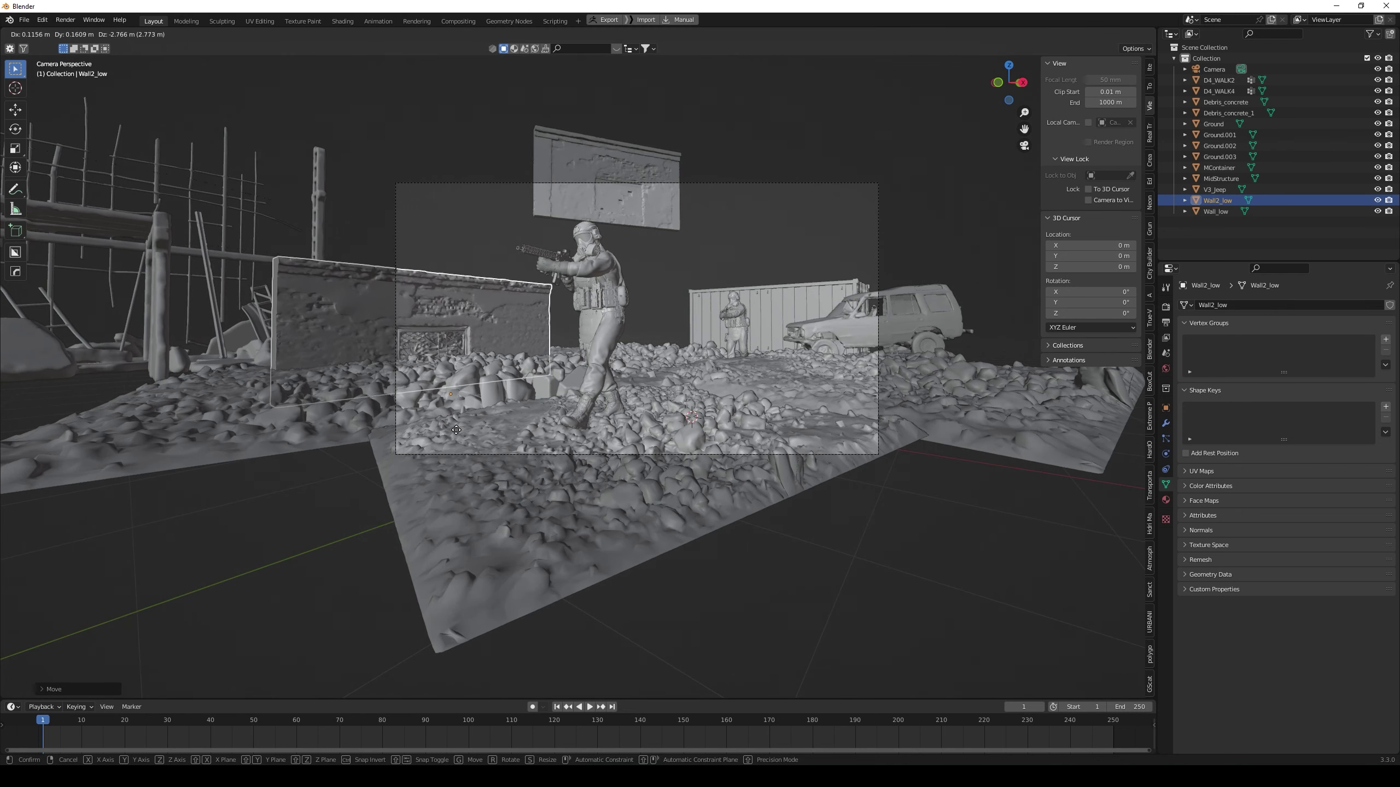
{"action": "left_click", "coordinate": [456, 435]}
{"action": "left_click", "coordinate": [617, 186]}
{"action": "key", "text": "g"}
{"action": "left_click", "coordinate": [625, 332]}
Shift Wall2_low left and reposition Wall_low from a near top-down angle
{"action": "middle_click_drag", "start_coordinate": [372, 431], "coordinate": [444, 505]}
{"action": "scroll", "coordinate": [440, 463], "scroll_direction": "down", "scroll_amount": 4}
{"action": "left_click", "coordinate": [430, 470]}
{"action": "key", "text": "g"}
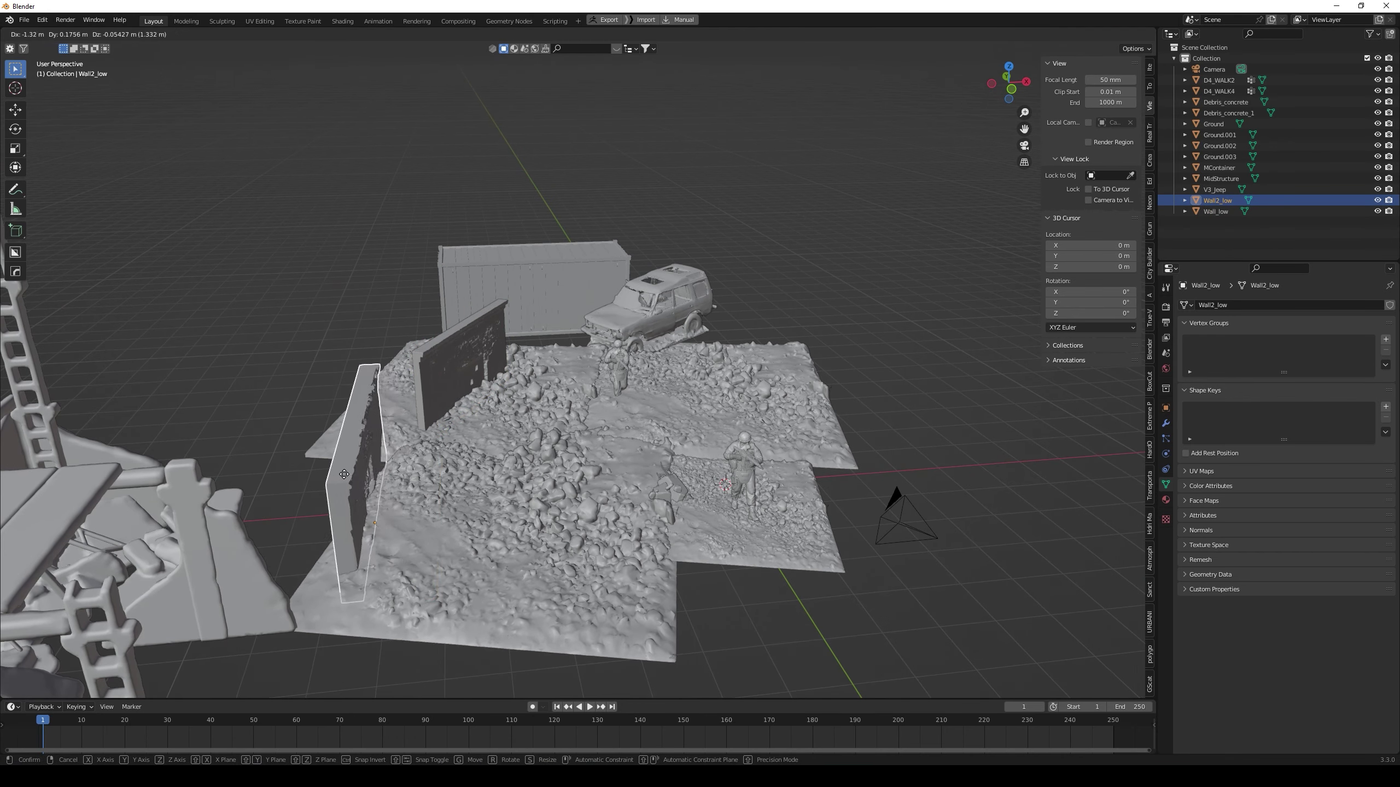
{"action": "left_click", "coordinate": [439, 347]}
{"action": "left_click", "coordinate": [440, 347]}
{"action": "middle_click_drag", "start_coordinate": [440, 347], "coordinate": [455, 455]}
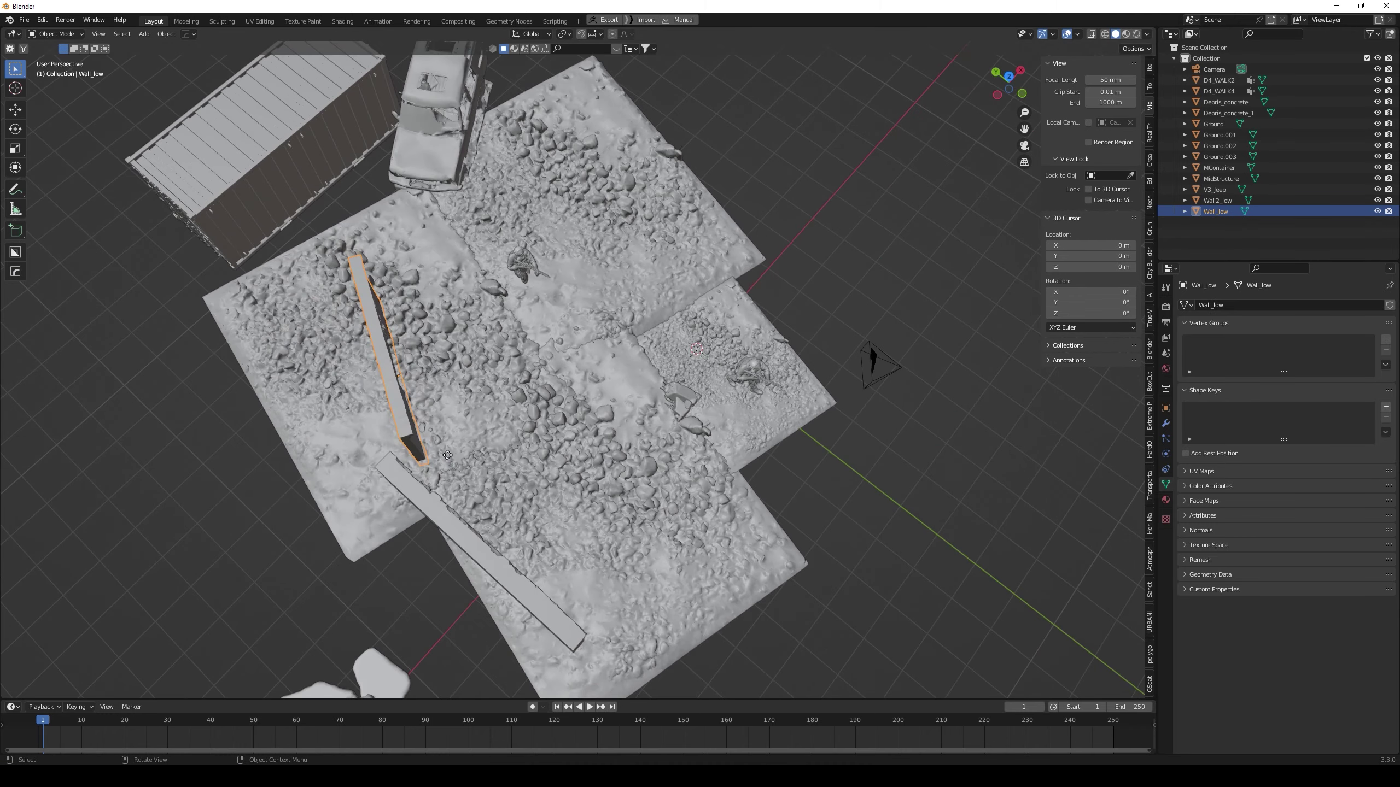
{"action": "key", "text": "g"}
{"action": "left_click", "coordinate": [430, 483]}
Check the walls in camera view and nudge Wall_low slightly right
{"action": "key", "text": "KP_0"}
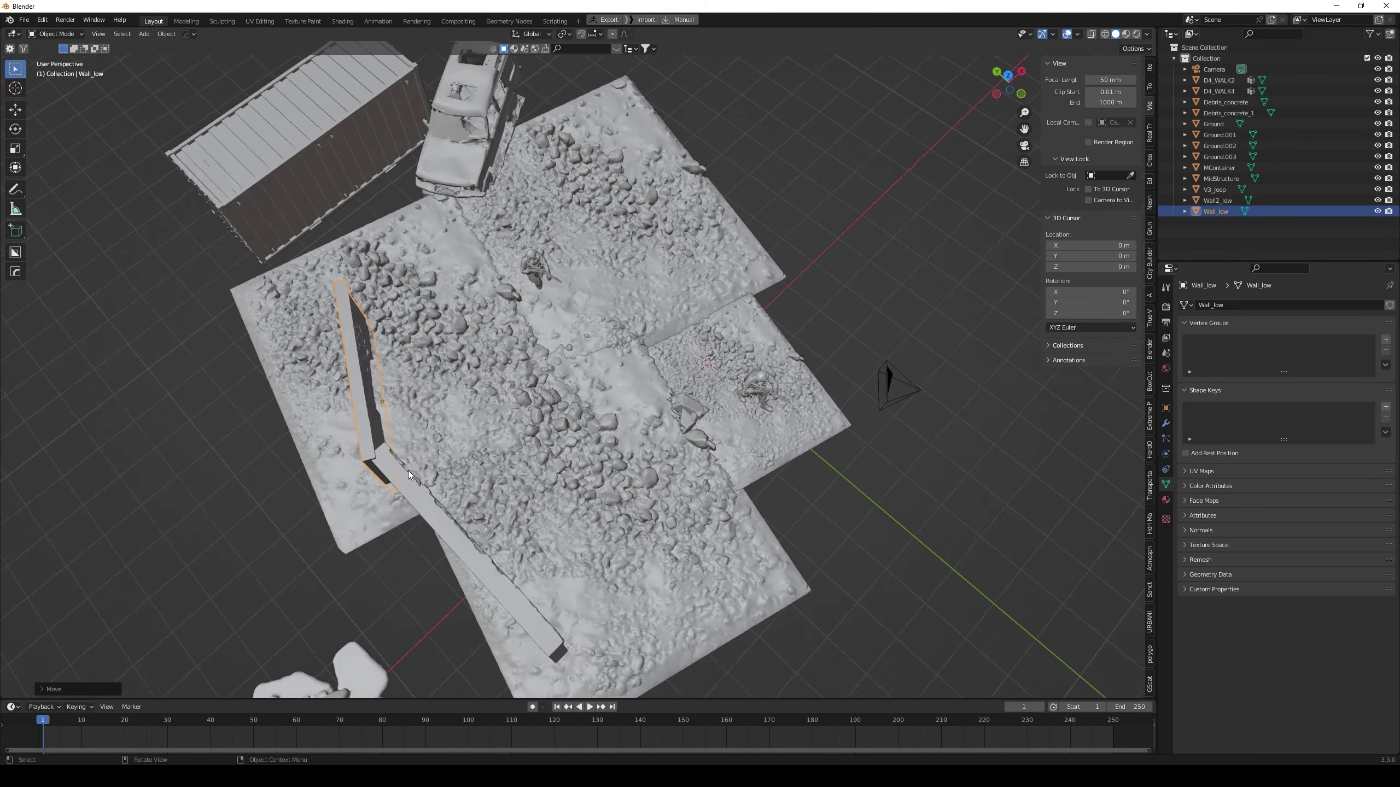
{"action": "key", "text": "g"}
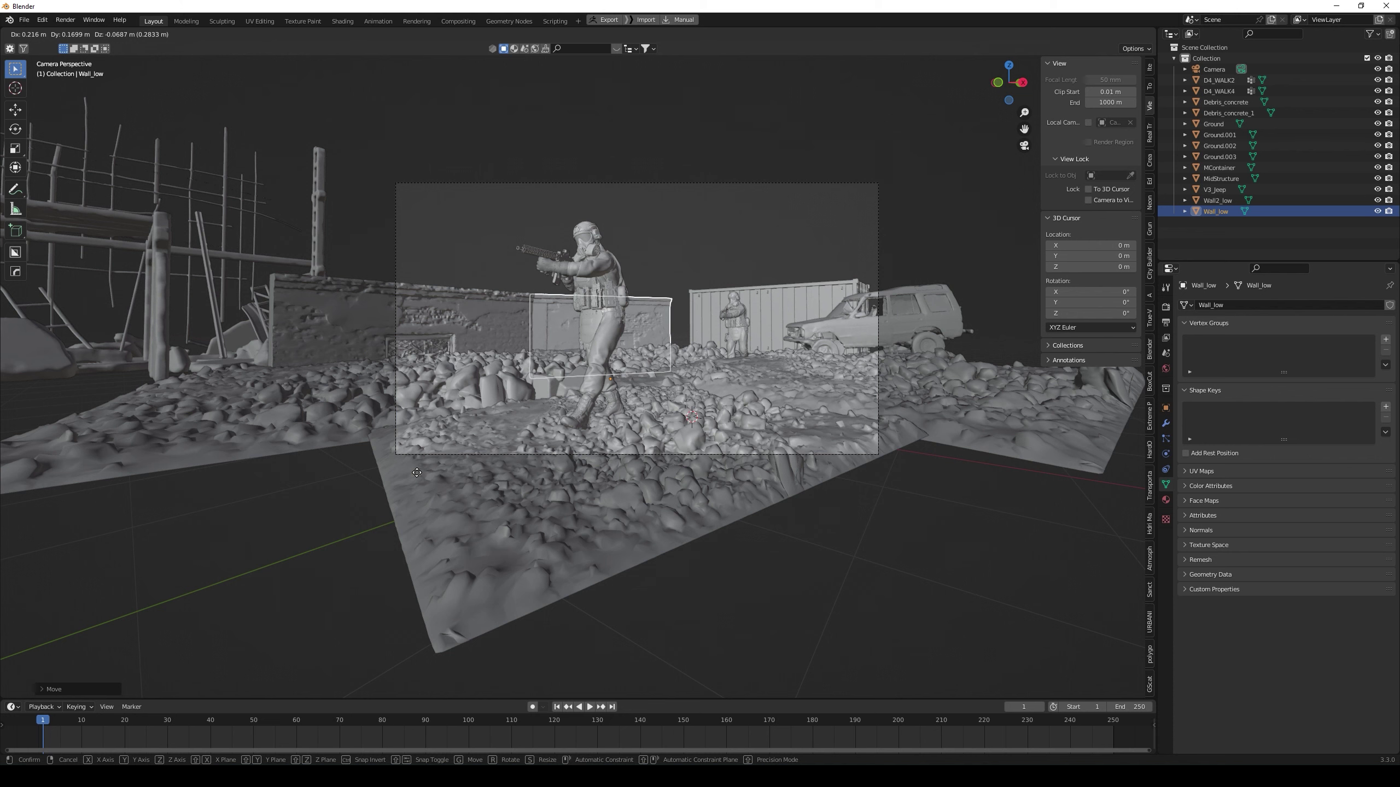
{"action": "left_click", "coordinate": [403, 468]}
{"action": "left_click", "coordinate": [772, 308]}
Move the container down-left and shift the jeep slightly
{"action": "key", "text": "g"}
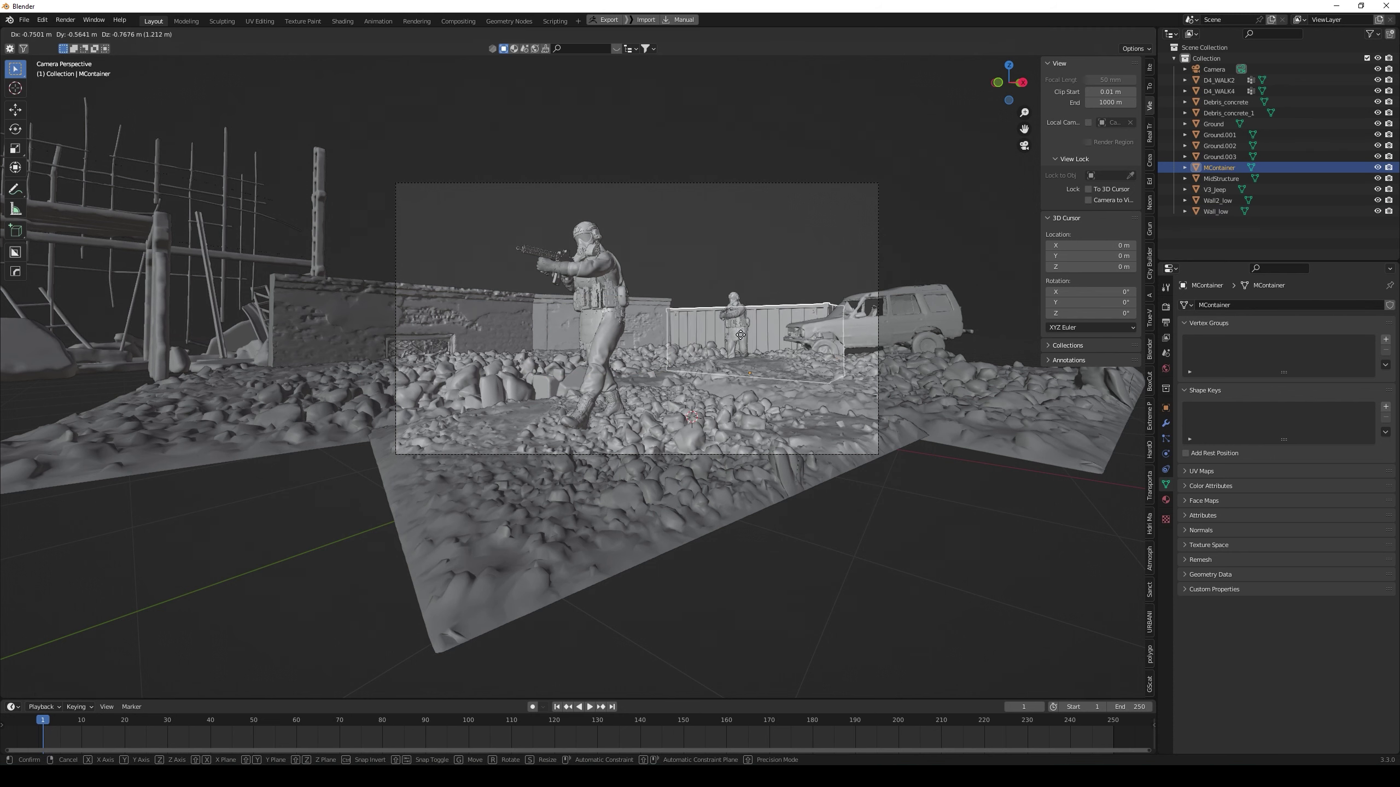
{"action": "left_click", "coordinate": [741, 338]}
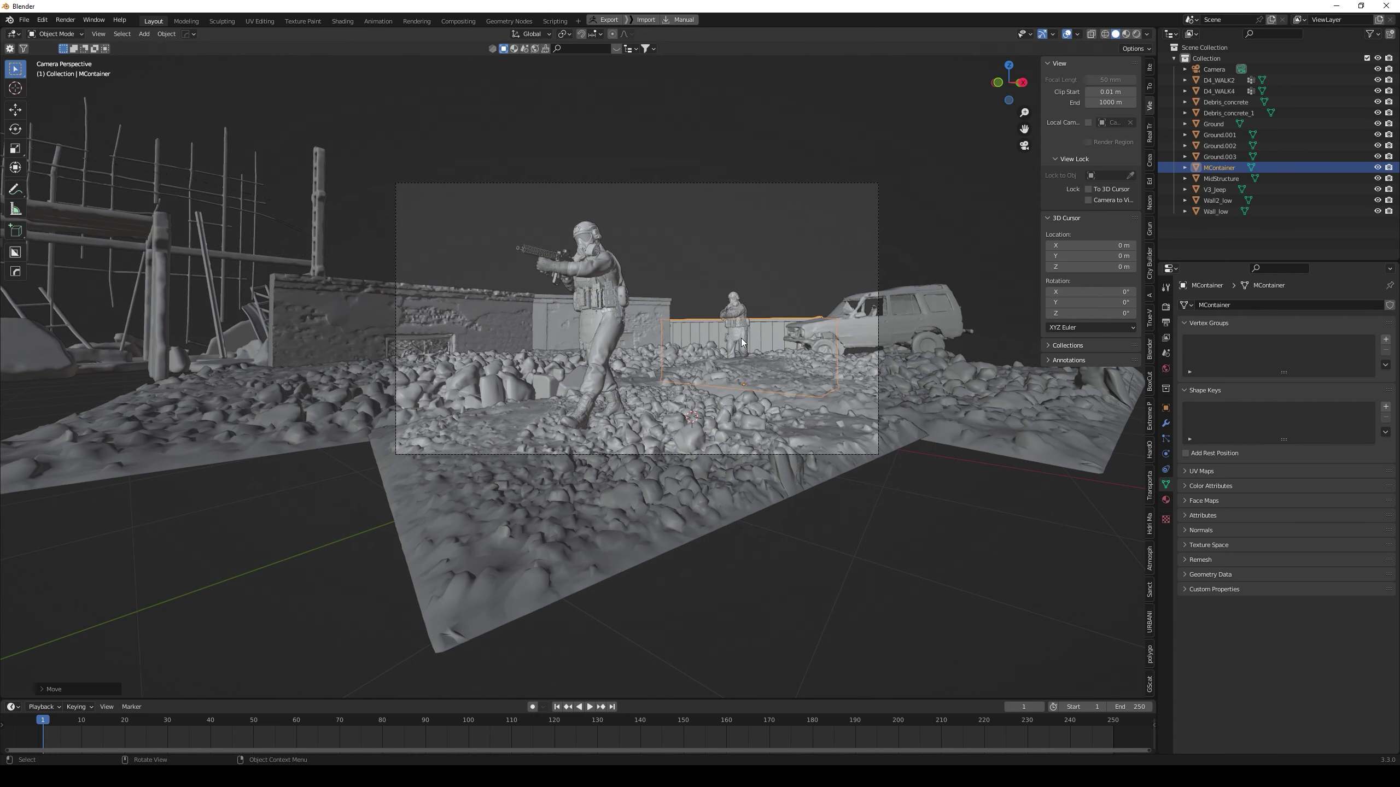
{"action": "left_click", "coordinate": [871, 324]}
{"action": "key", "text": "g"}
{"action": "left_click", "coordinate": [881, 335]}
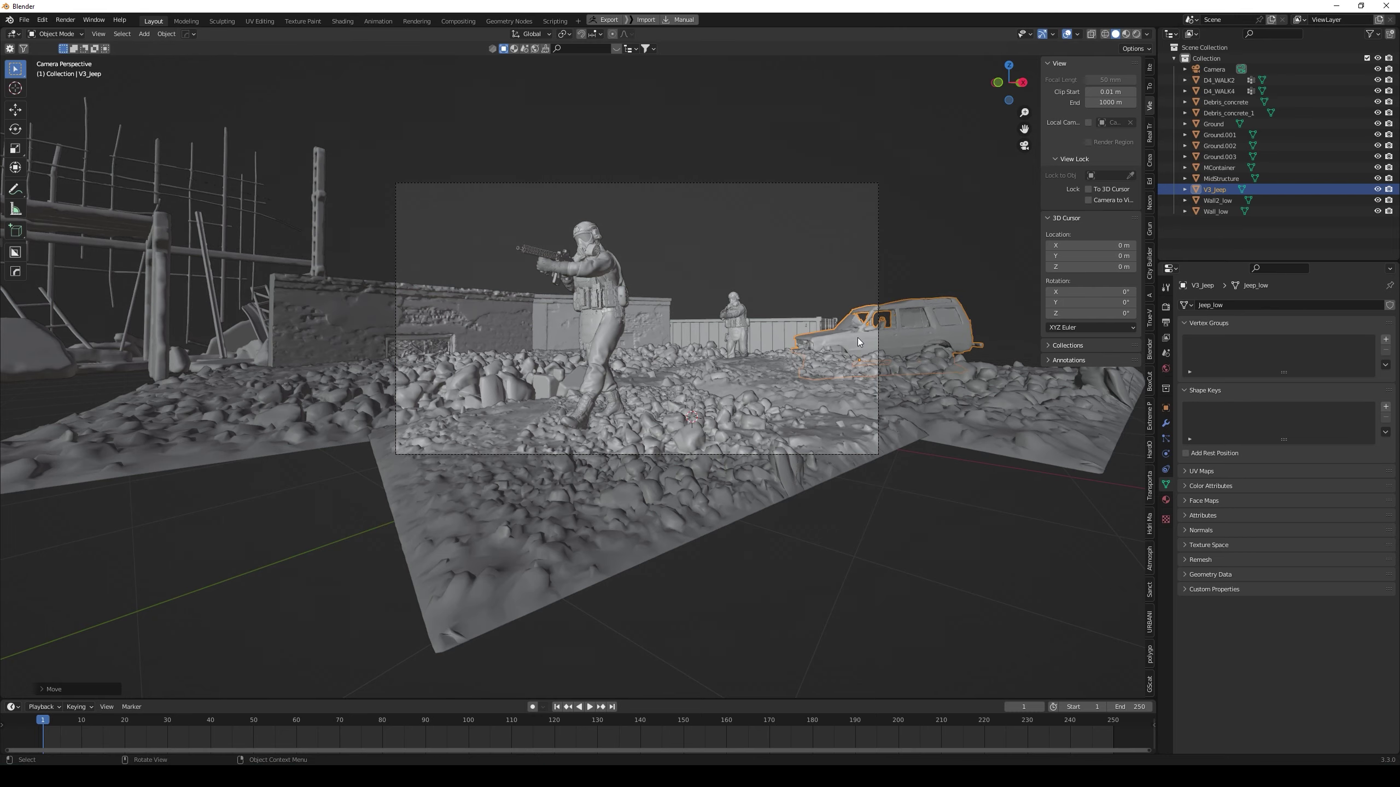
Rotate and reposition V3_jeep in top view, then check it through the camera
{"action": "key", "text": "KP_7"}
{"action": "scroll", "coordinate": [857, 337], "scroll_direction": "down", "scroll_amount": 5}
{"action": "key", "text": "r"}
{"action": "left_click", "coordinate": [704, 105]}
{"action": "key", "text": "g"}
{"action": "left_click", "coordinate": [648, 186]}
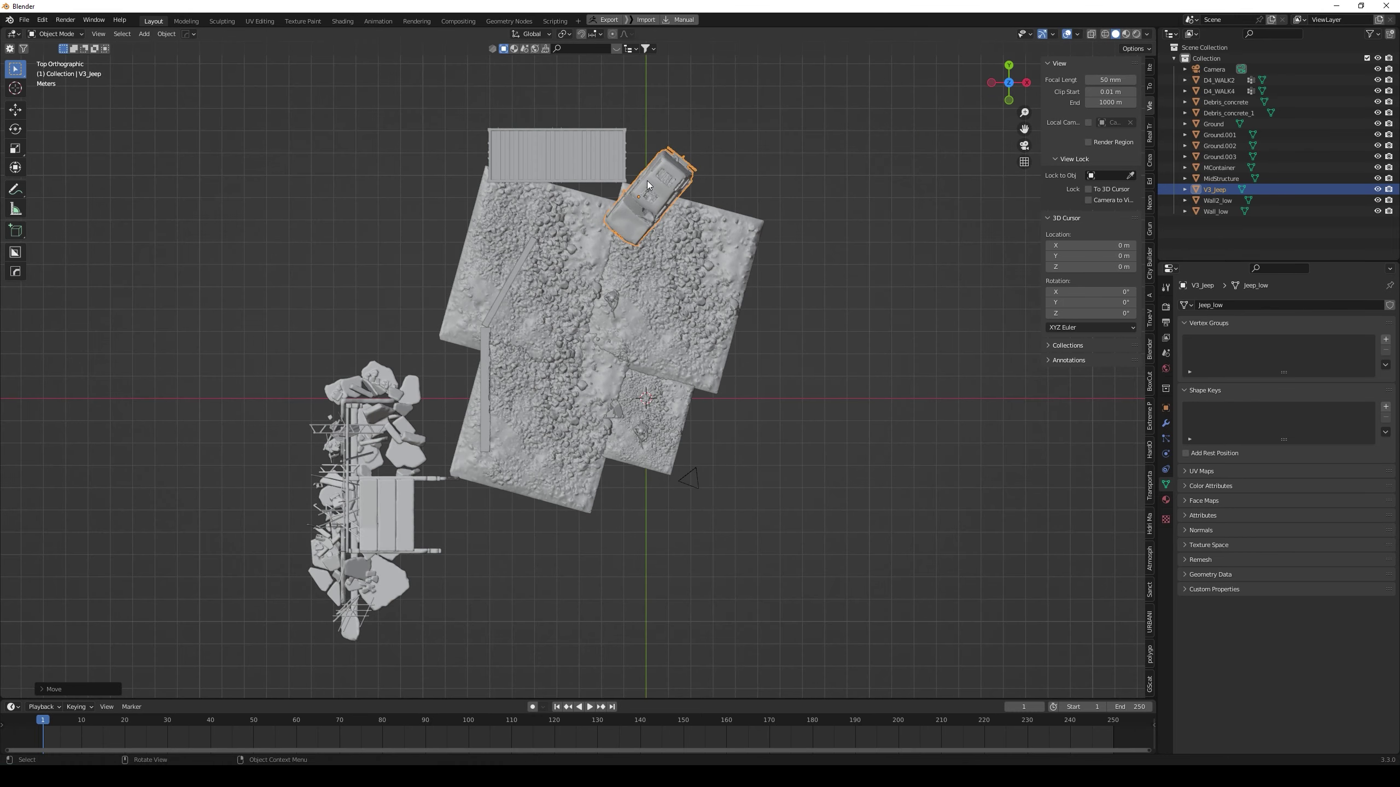
{"action": "key", "text": "KP_0"}
Park the jeep at the shot's right edge and re-angle it from top view
{"action": "key", "text": "g"}
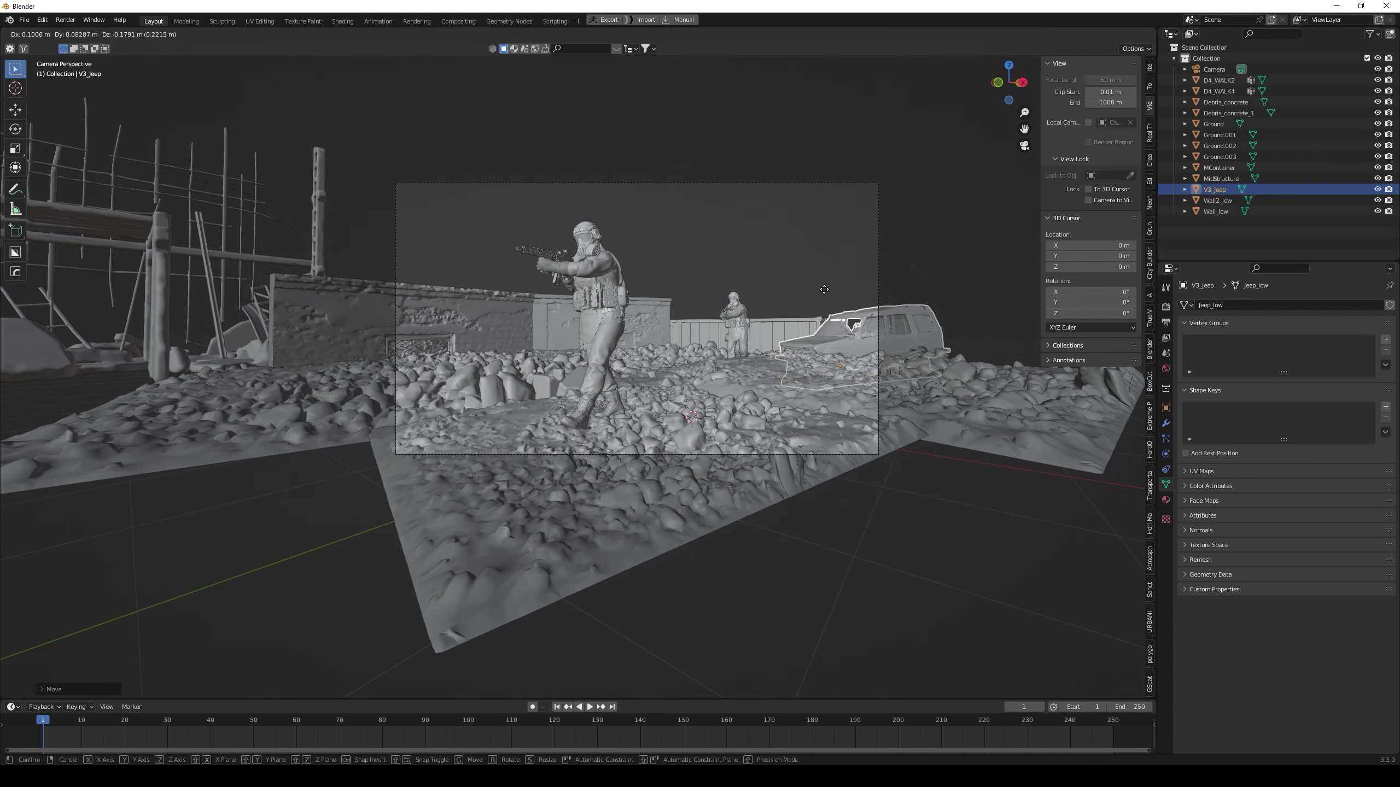
{"action": "left_click", "coordinate": [828, 296]}
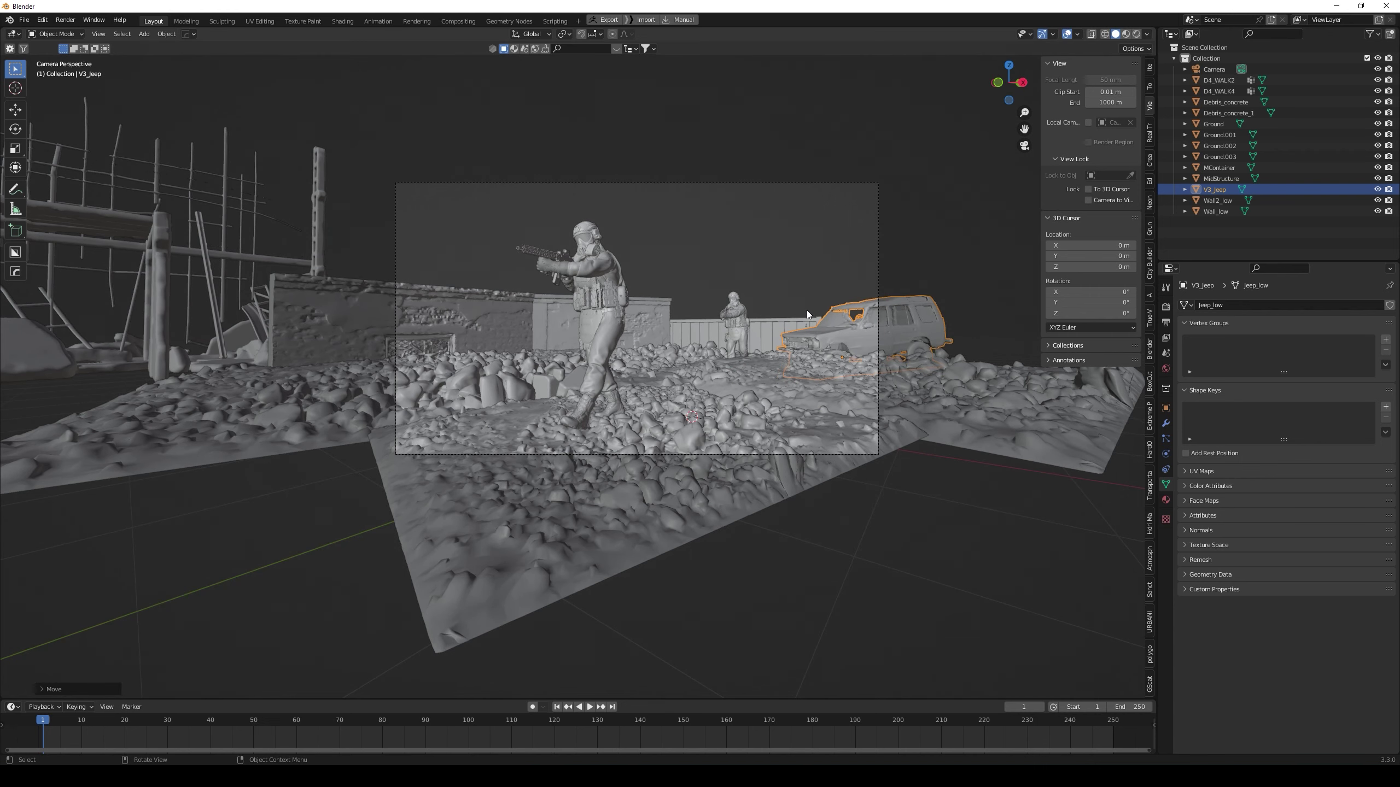
{"action": "key", "text": "KP_7"}
{"action": "key", "text": "r"}
{"action": "left_click", "coordinate": [723, 160]}
{"action": "key", "text": "KP_0"}
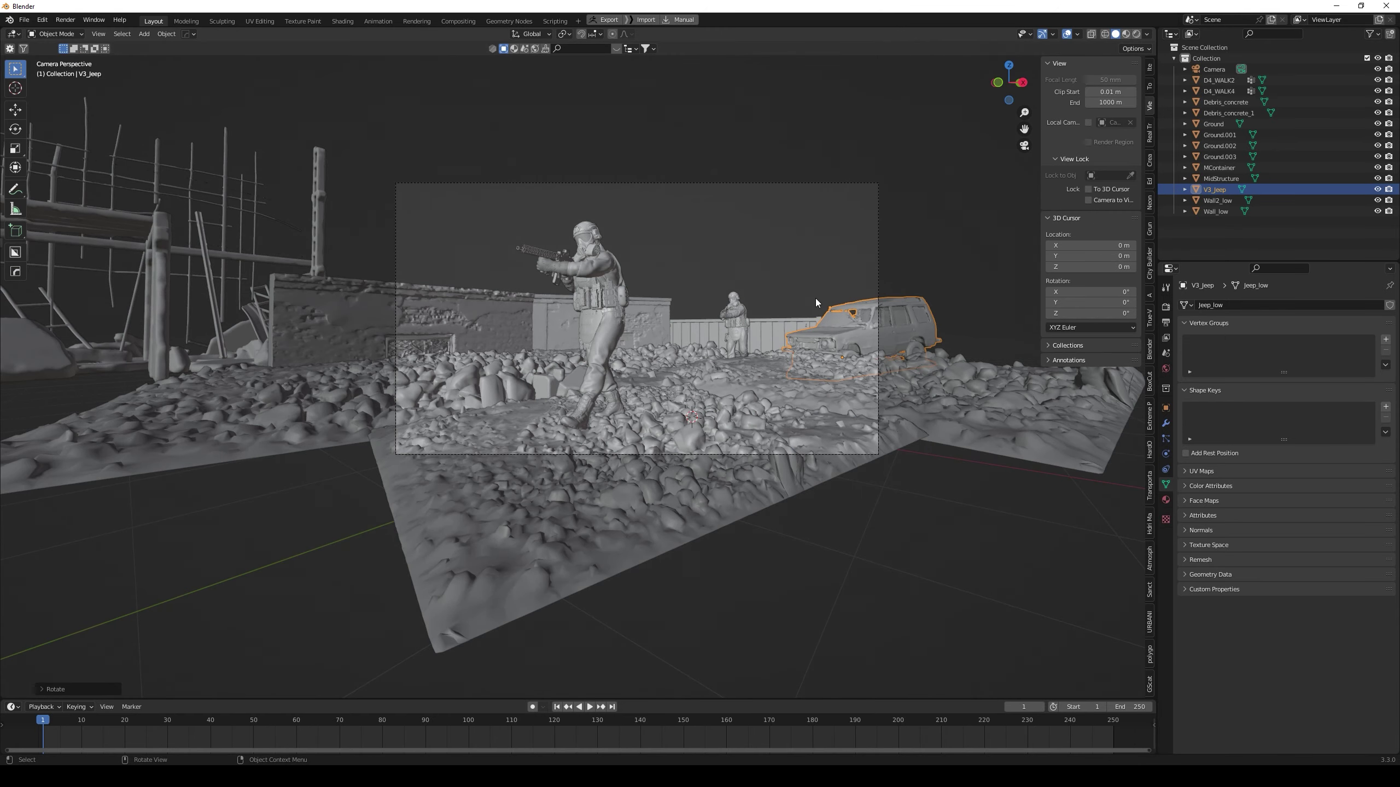
{"action": "left_click", "coordinate": [1004, 308]}
{"action": "left_click", "coordinate": [160, 228]}
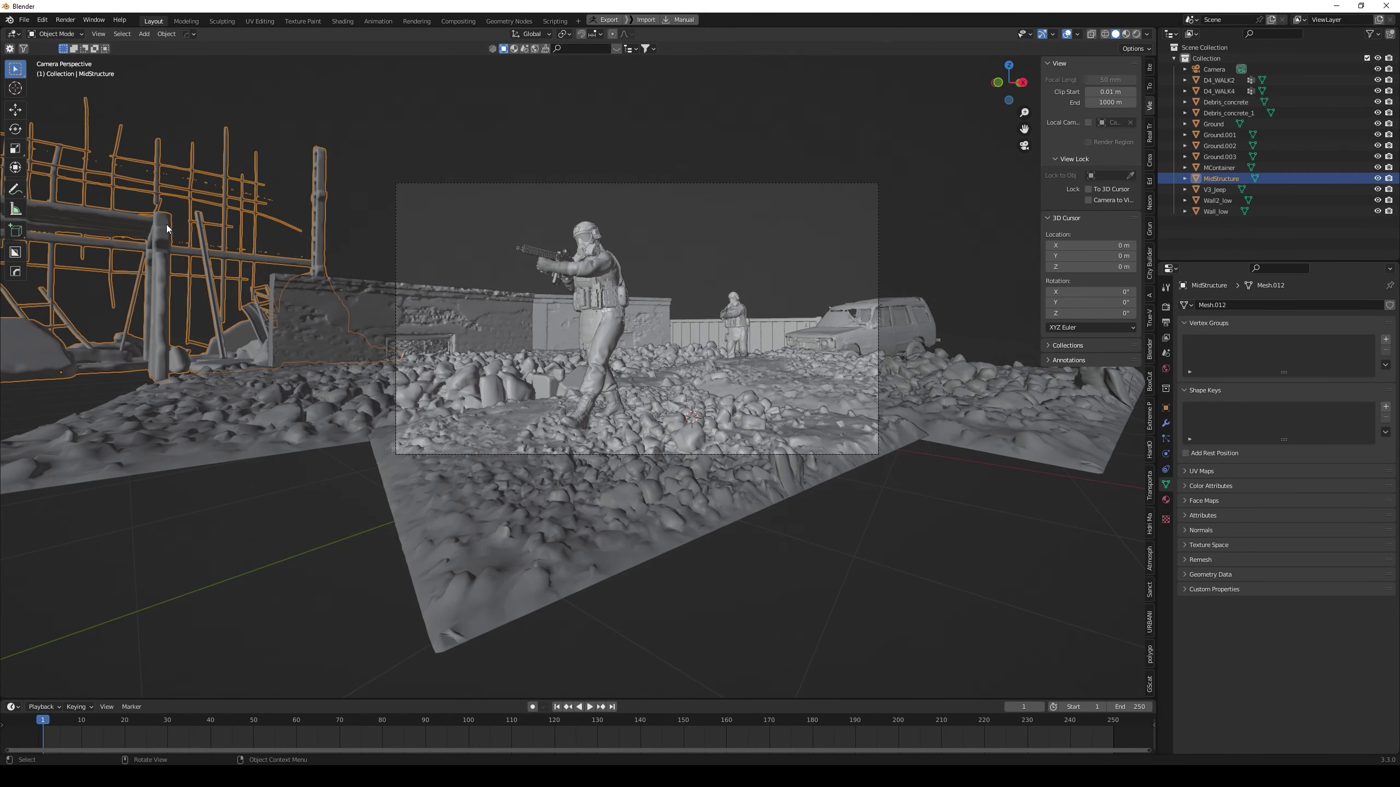
Move MidStructure further right, checking in top and camera views
{"action": "key", "text": "KP_7"}
{"action": "key", "text": "g"}
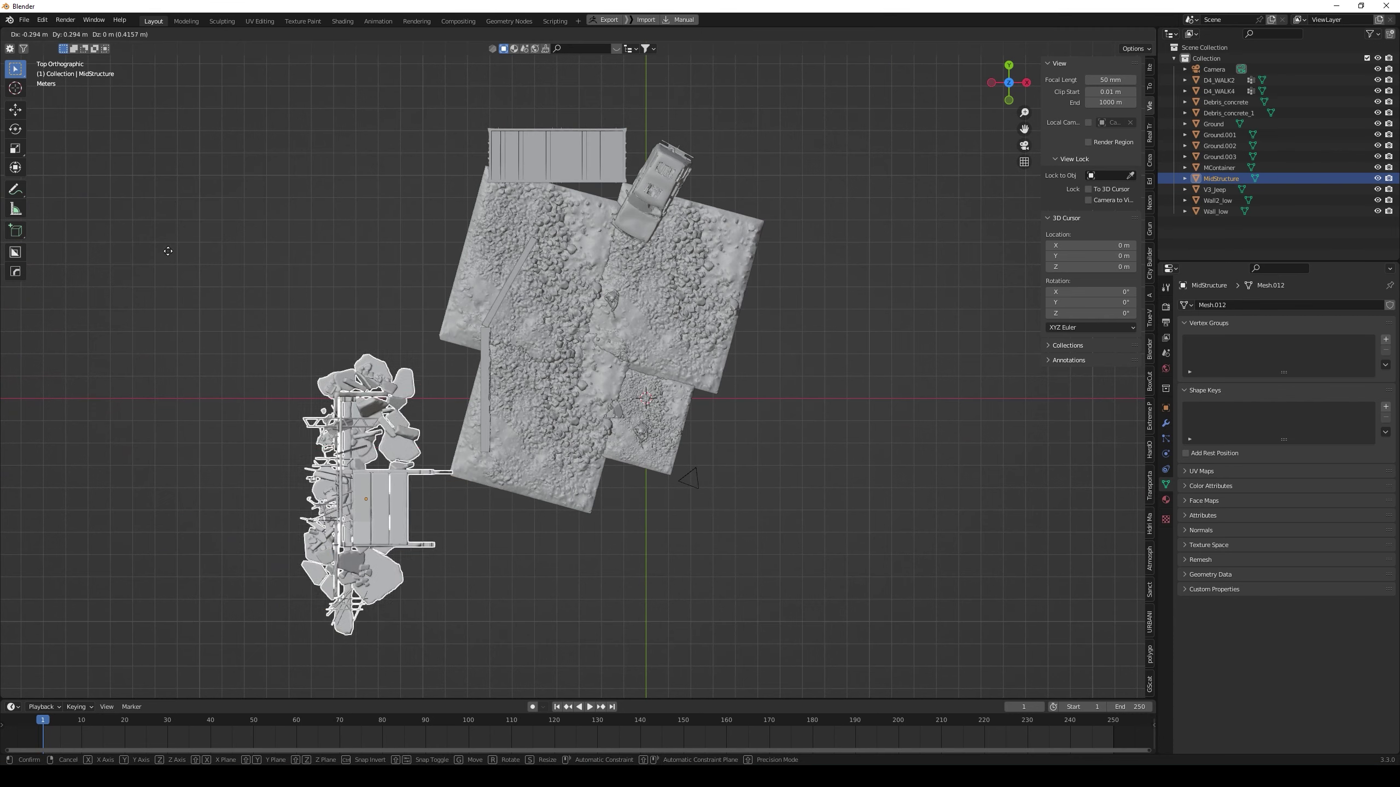
{"action": "left_click", "coordinate": [162, 218]}
{"action": "key", "text": "KP_0"}
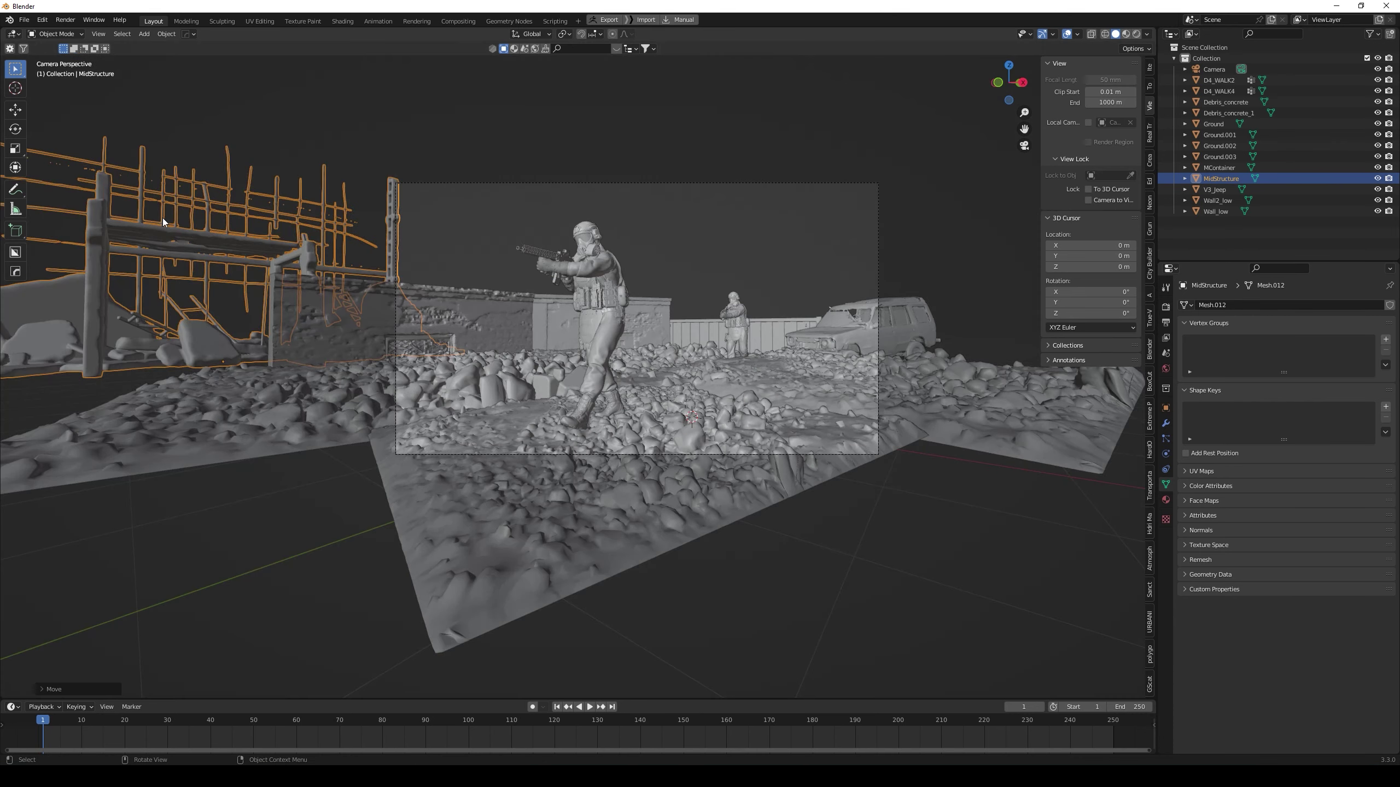
{"action": "key", "text": "g"}
{"action": "left_click", "coordinate": [335, 237]}
Scale MidStructure slightly smaller and nudge it up and right
{"action": "key", "text": "s"}
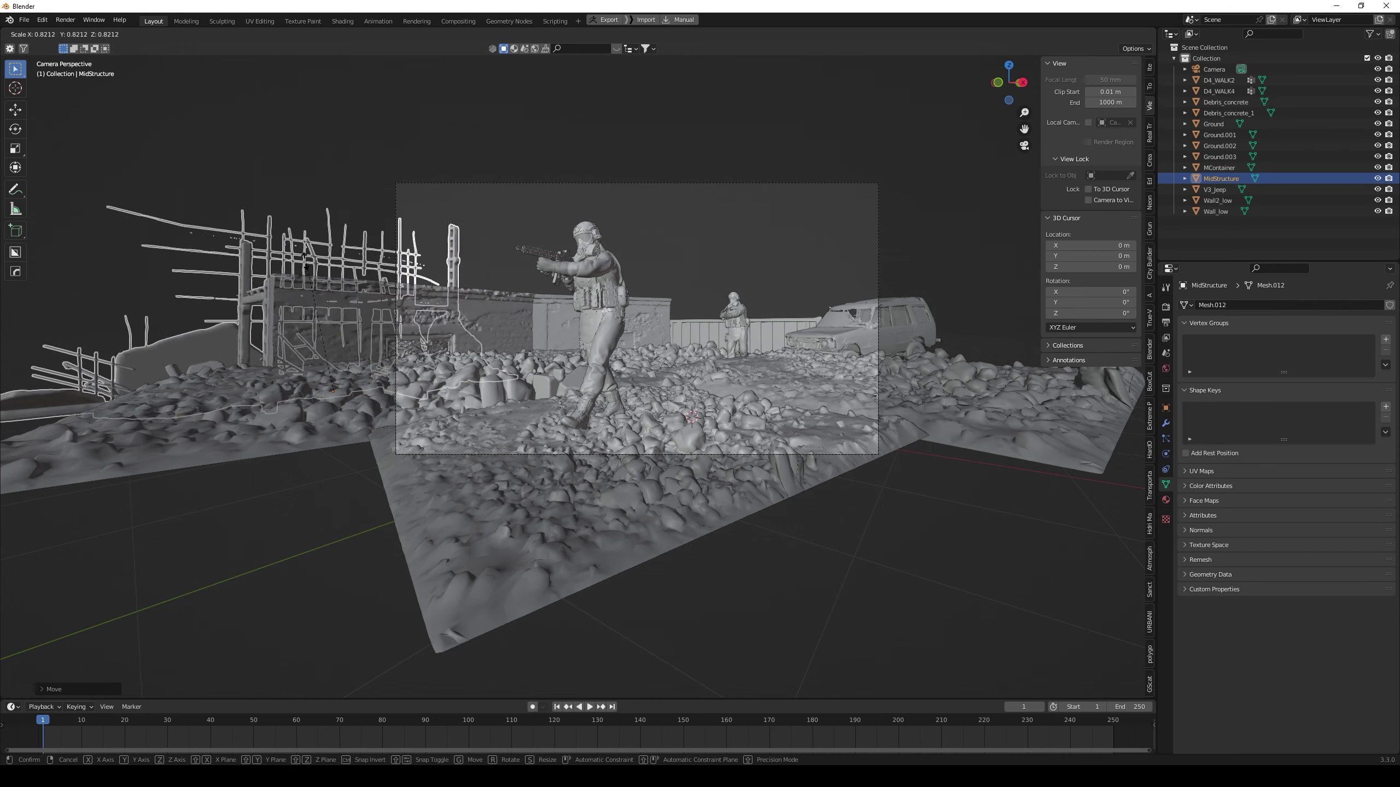
{"action": "left_click", "coordinate": [368, 340]}
{"action": "key", "text": "g"}
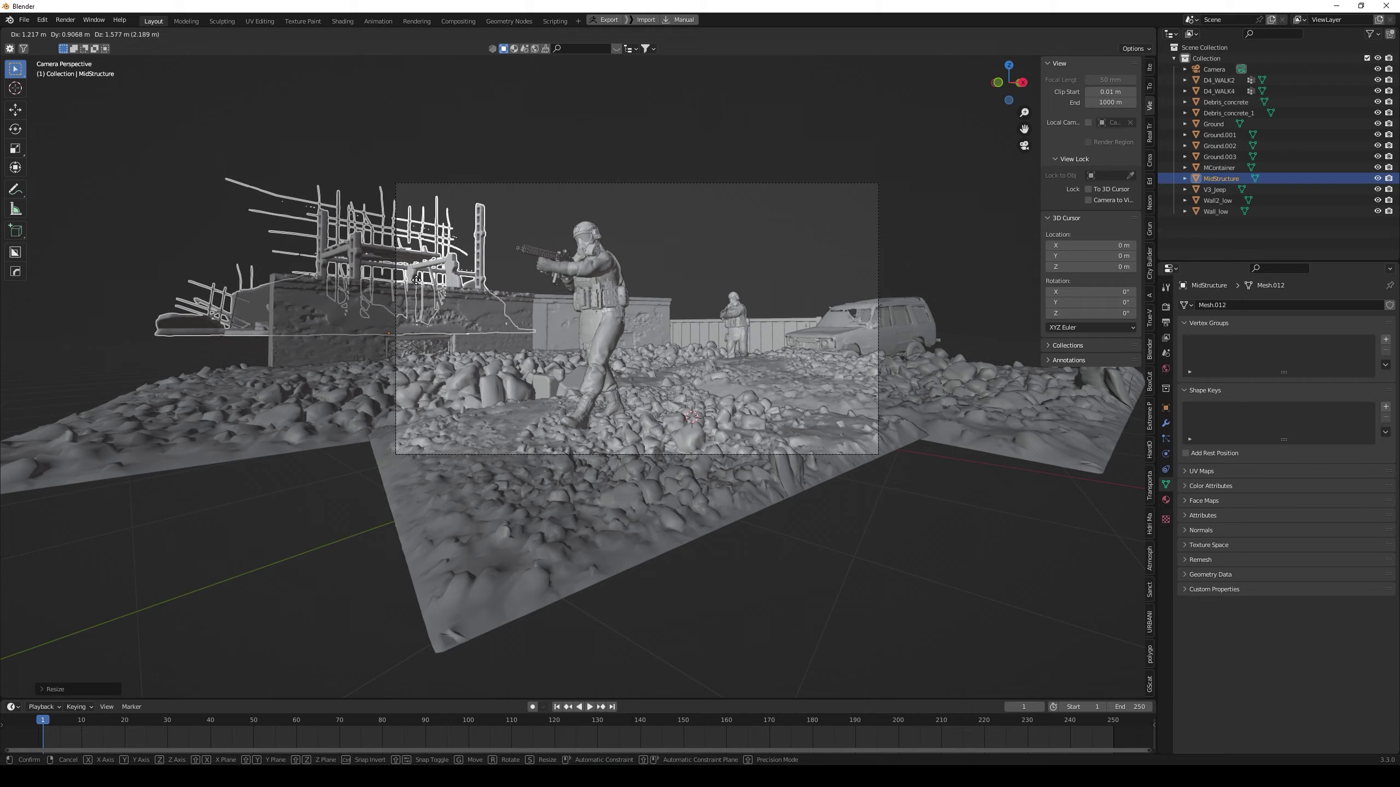
{"action": "left_click", "coordinate": [418, 285]}
Settle MidStructure behind the left wall with small up-left moves
{"action": "key", "text": "KP_0"}
{"action": "key", "text": "g"}
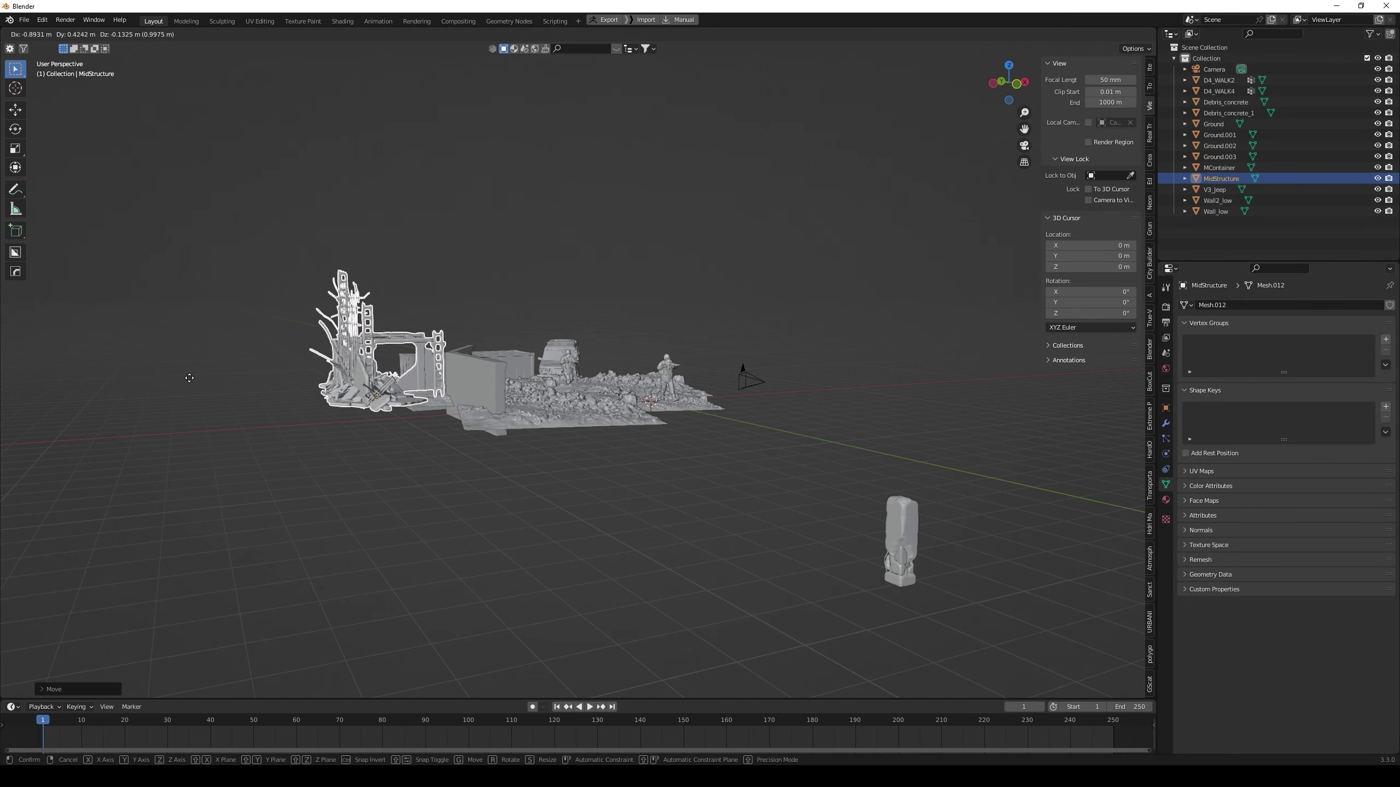
{"action": "left_click", "coordinate": [166, 374]}
{"action": "key", "text": "KP_0"}
{"action": "key", "text": "g"}
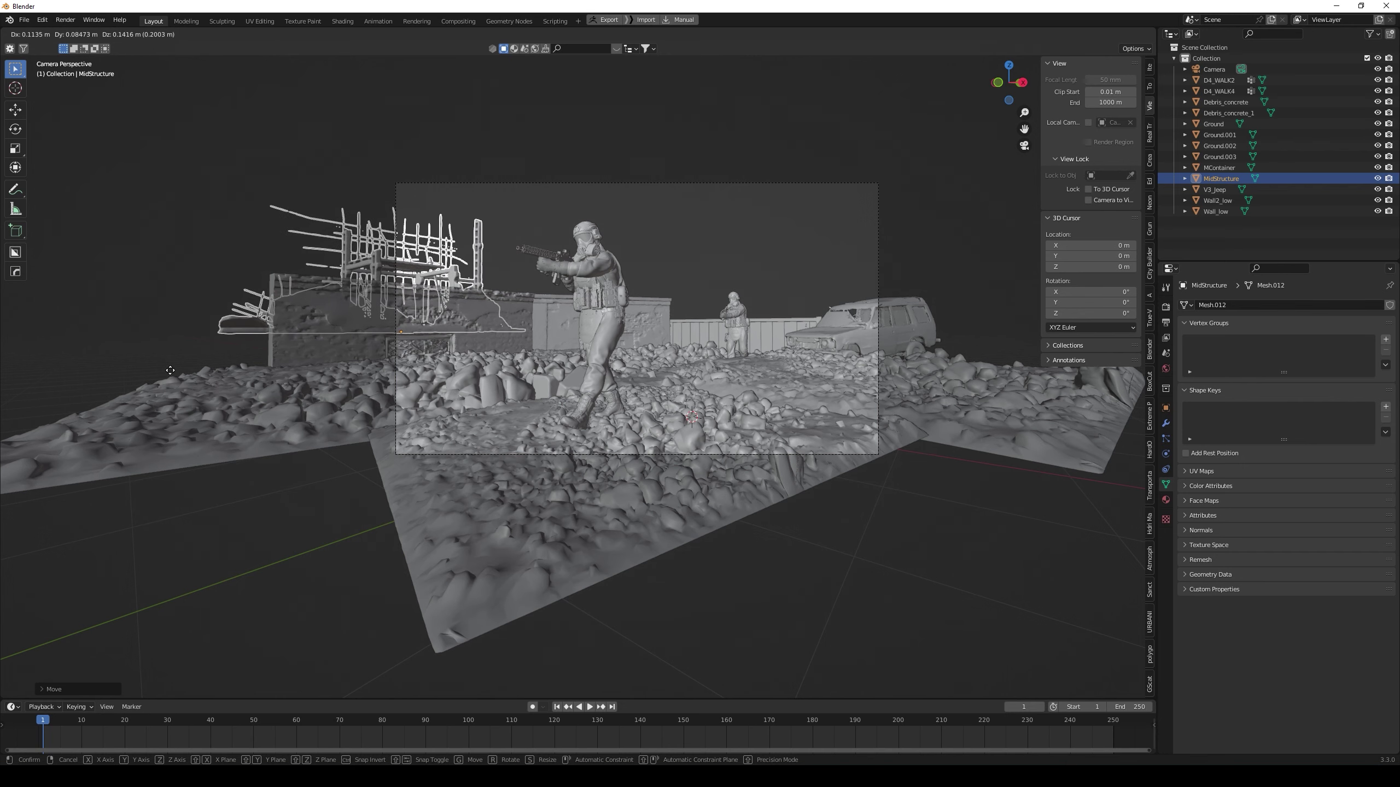
{"action": "left_click", "coordinate": [171, 374]}
Make a linked duplicate of MidStructure with Alt+D in top view
{"action": "key", "text": "KP_0"}
{"action": "key", "text": "KP_7"}
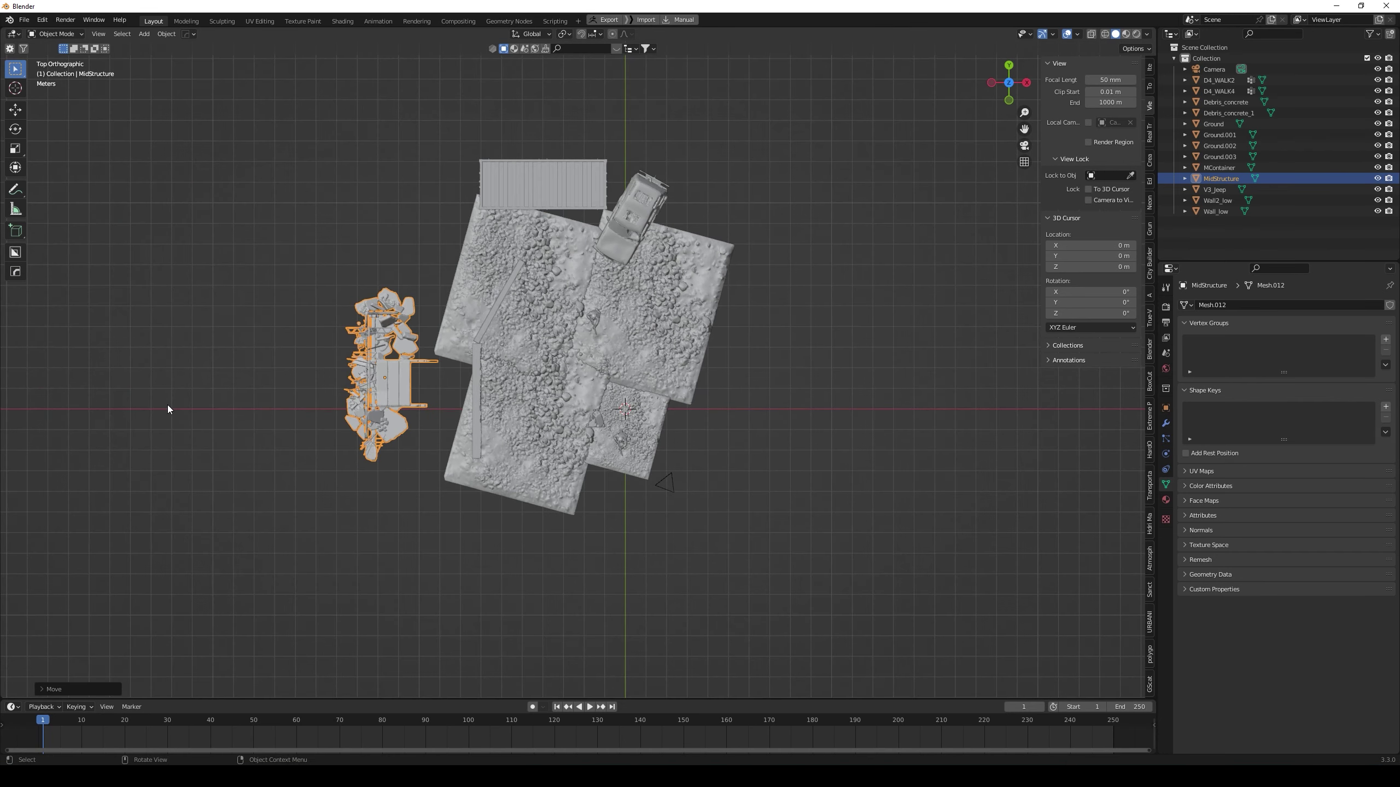
{"action": "key", "text": "alt+d"}
Rotate MidStructure.001 about 90° and shift it down-left in top view
{"action": "key", "text": "r"}
{"action": "left_click", "coordinate": [230, 225]}
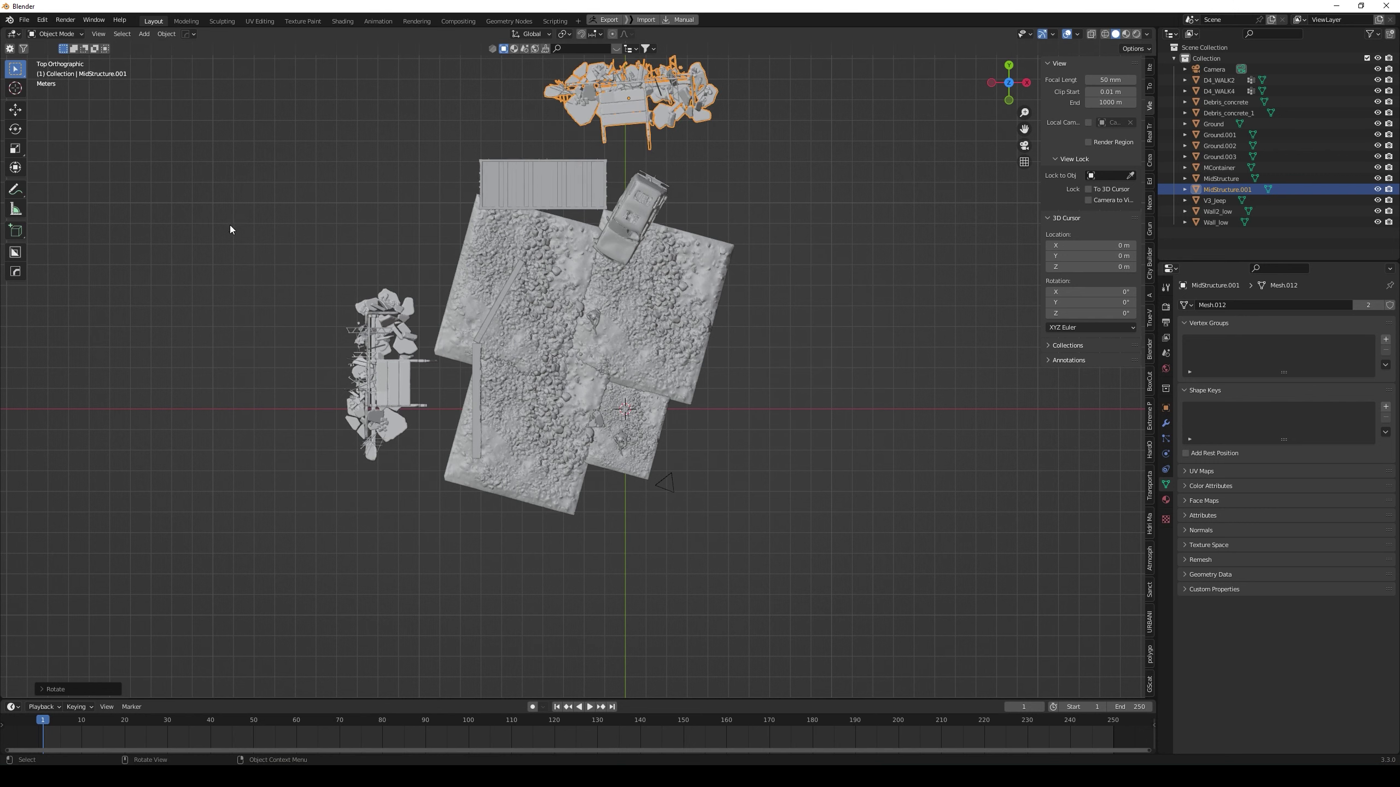
{"action": "key", "text": "g"}
{"action": "left_click", "coordinate": [383, 282]}
{"action": "key", "text": "KP_0"}
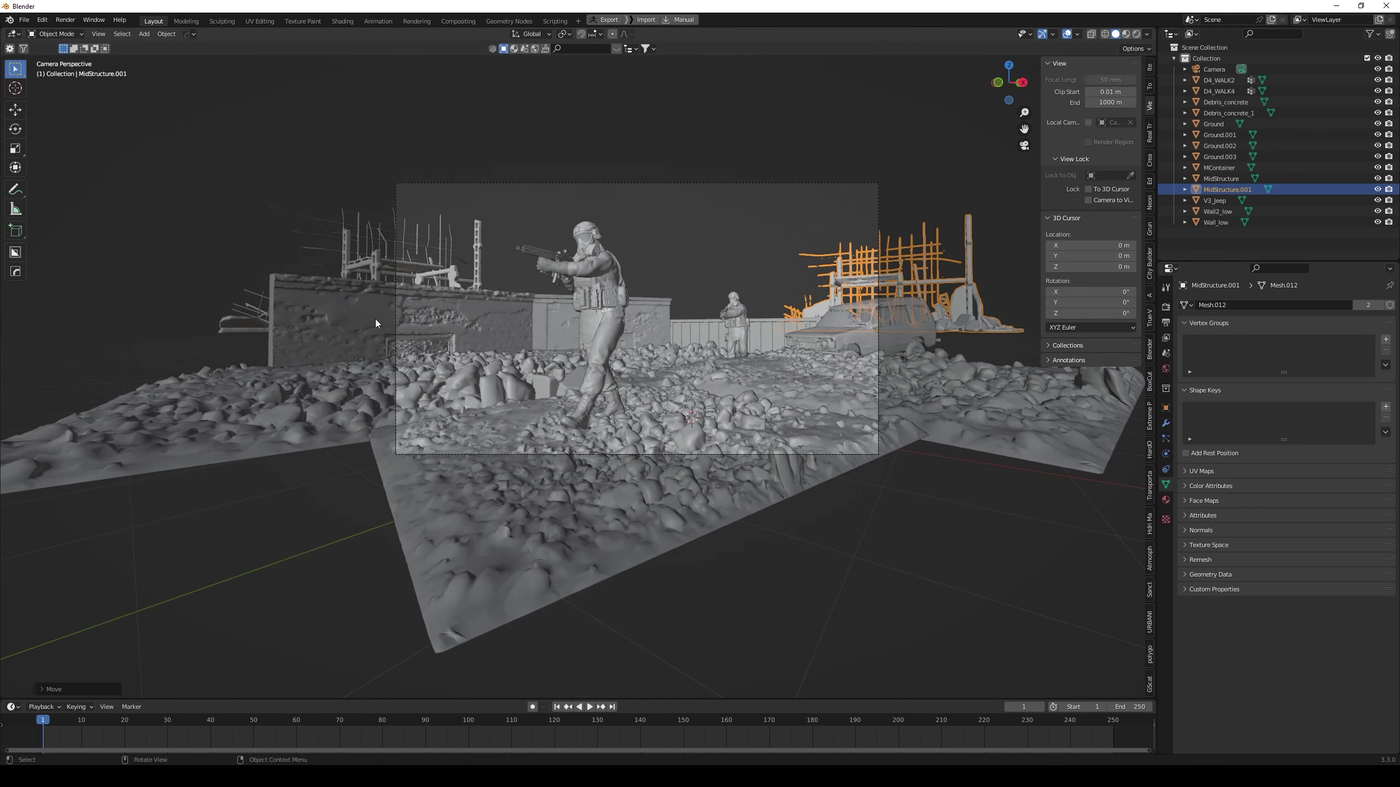
Place MidStructure.001 behind the jeep on the shot's right side, then deselect all
{"action": "key", "text": "g"}
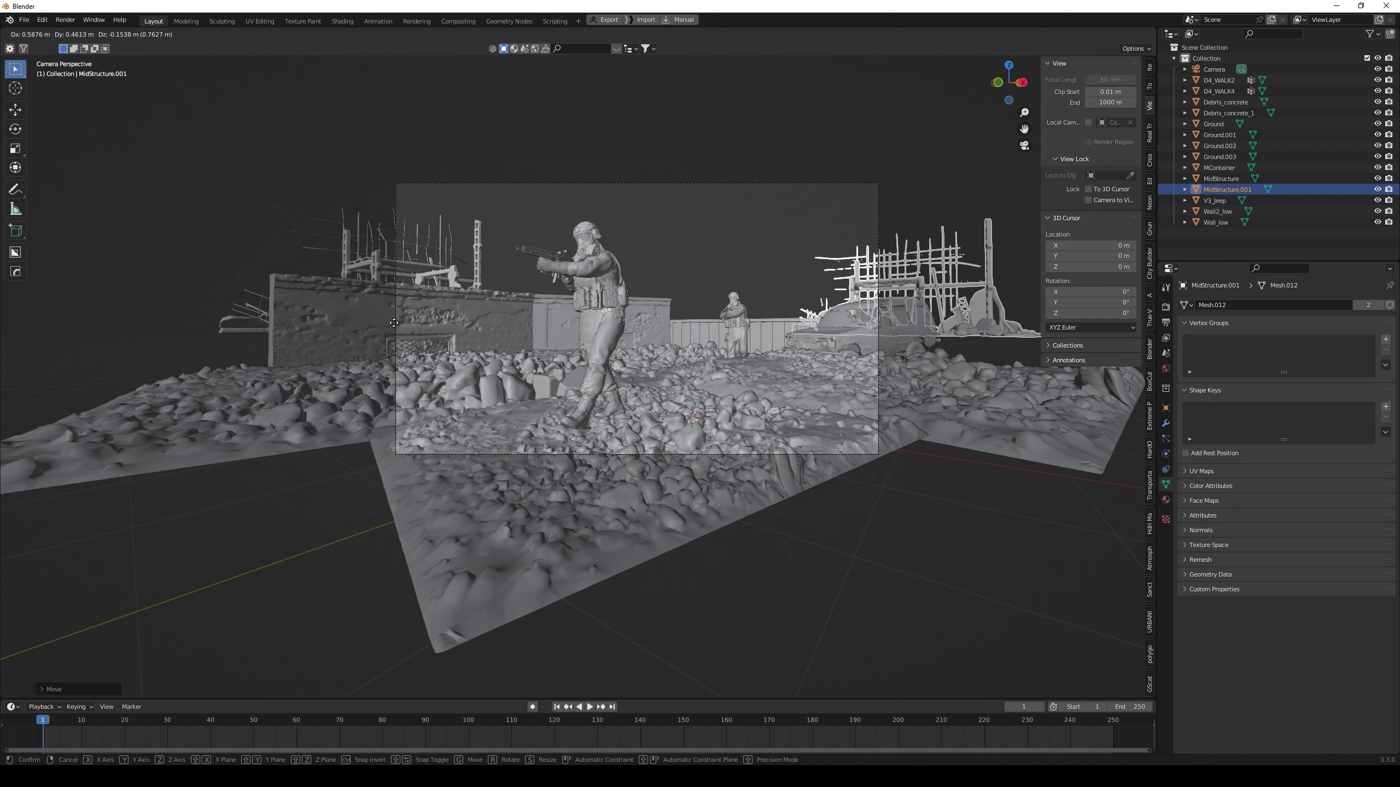
{"action": "left_click", "coordinate": [389, 325]}
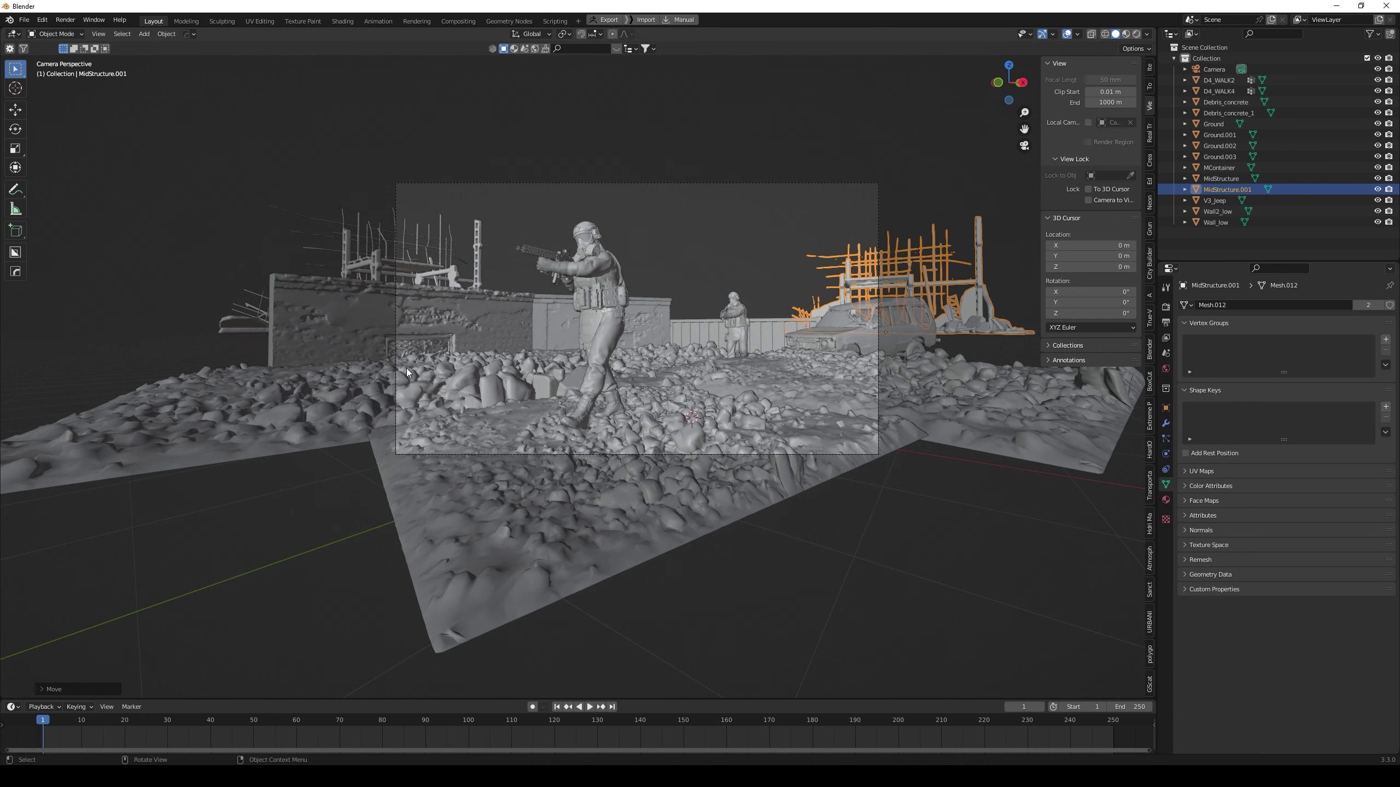
{"action": "key", "text": "g"}
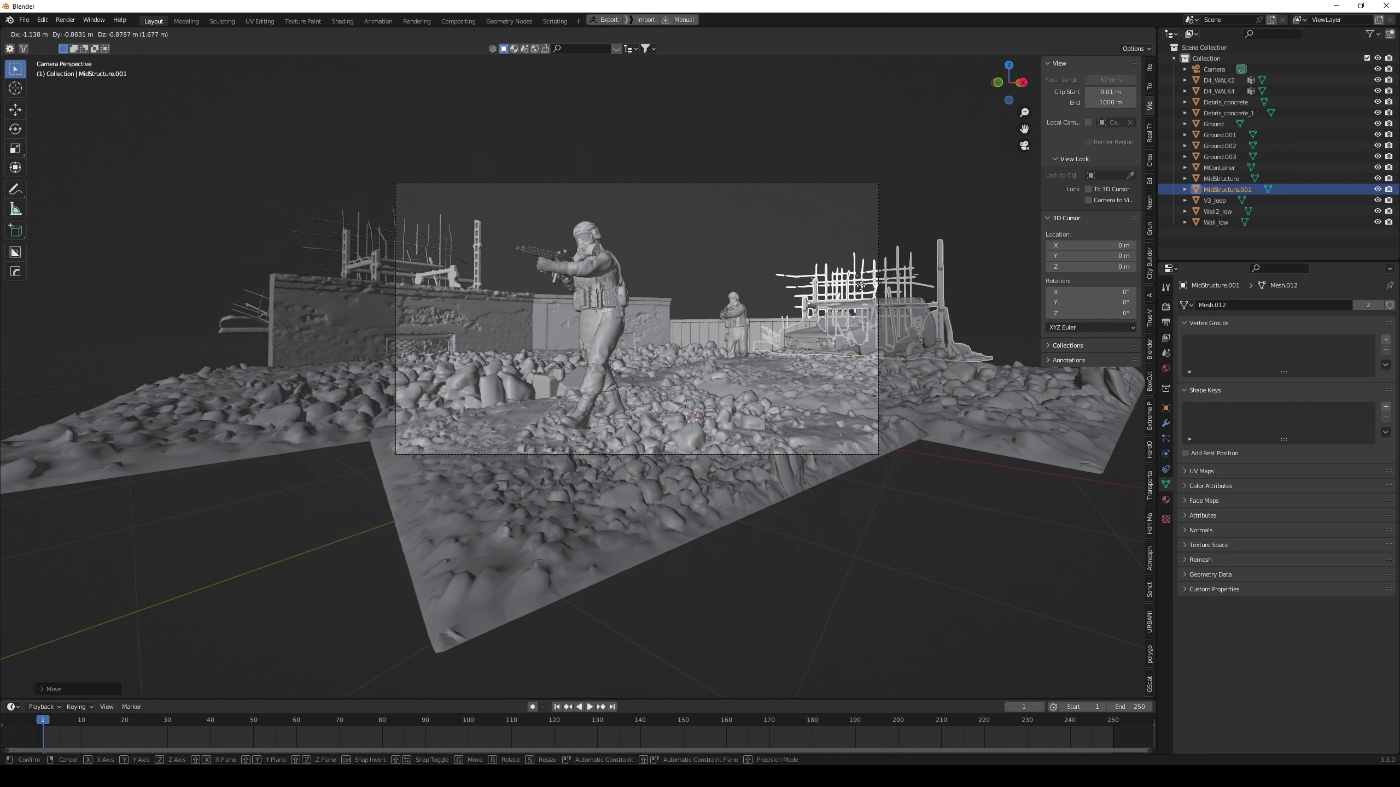
{"action": "left_click", "coordinate": [869, 280]}
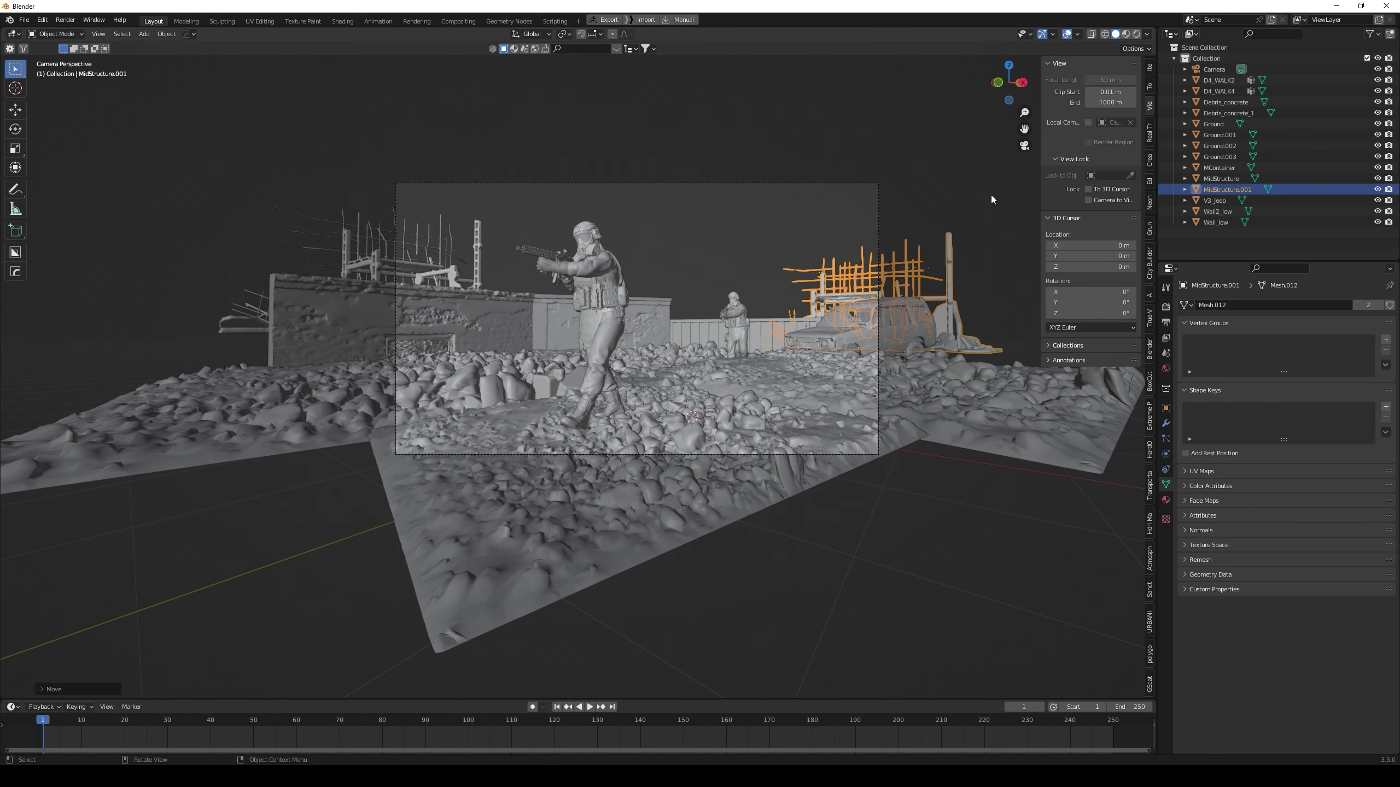
{"action": "key", "text": "alt+a"}
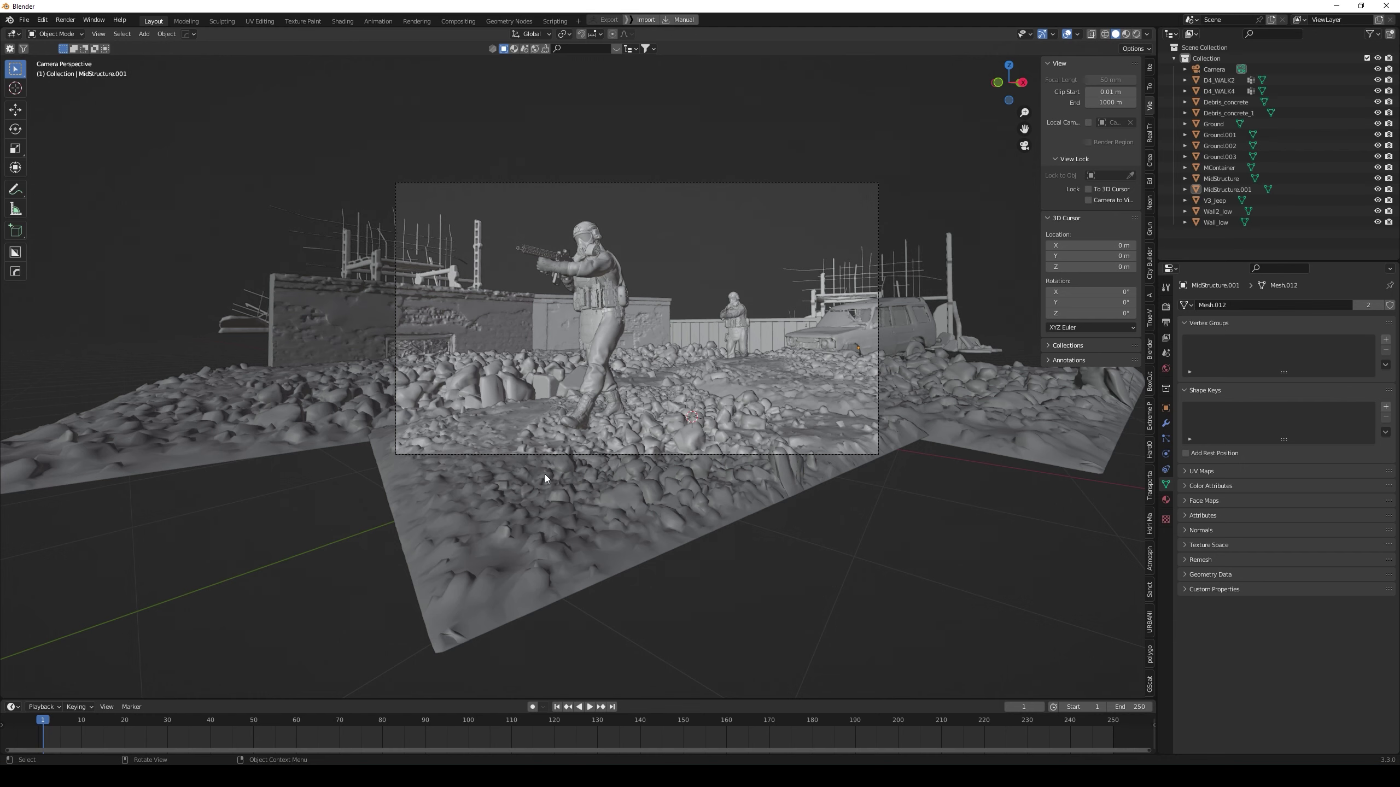
{"action": "scroll", "coordinate": [866, 490], "scroll_direction": "down", "scroll_amount": 8}
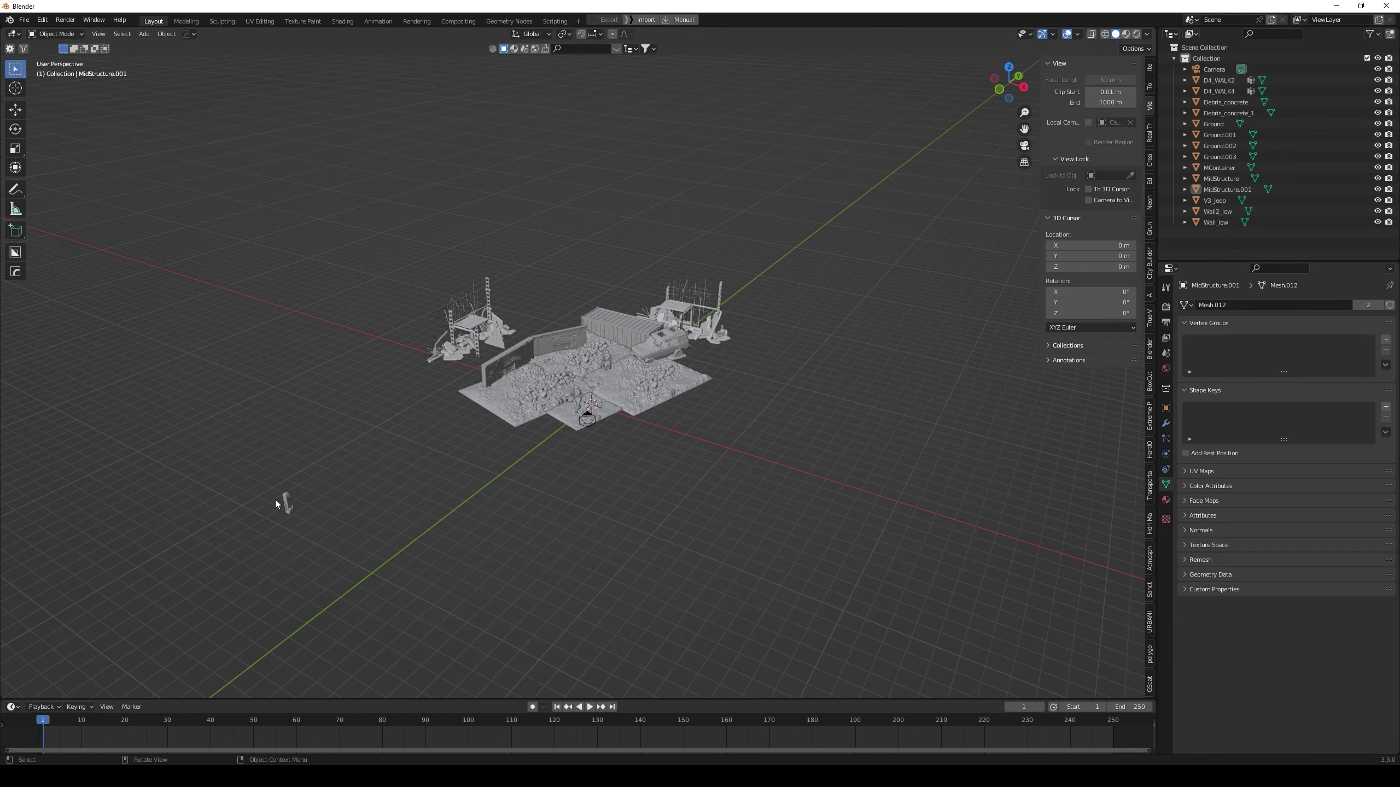
{"action": "left_click", "coordinate": [287, 503]}
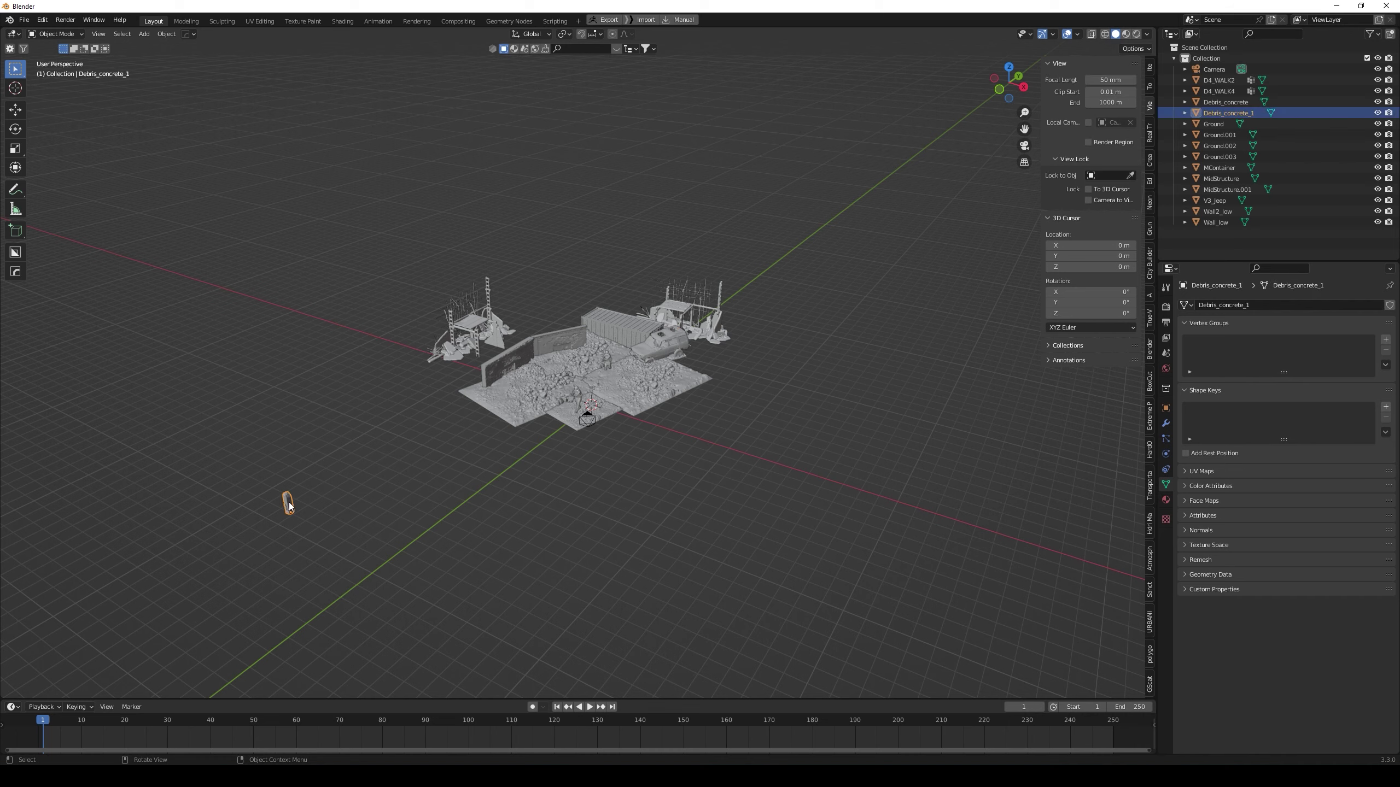
Reposition Debris_concrete_1 in the foreground rubble, checking from several angles and the camera
{"action": "key", "text": "g"}
{"action": "left_click", "coordinate": [431, 481]}
{"action": "middle_click_drag", "start_coordinate": [432, 481], "coordinate": [716, 480]}
{"action": "key", "text": "g"}
{"action": "left_click", "coordinate": [590, 512]}
{"action": "middle_click_drag", "start_coordinate": [589, 513], "coordinate": [444, 455]}
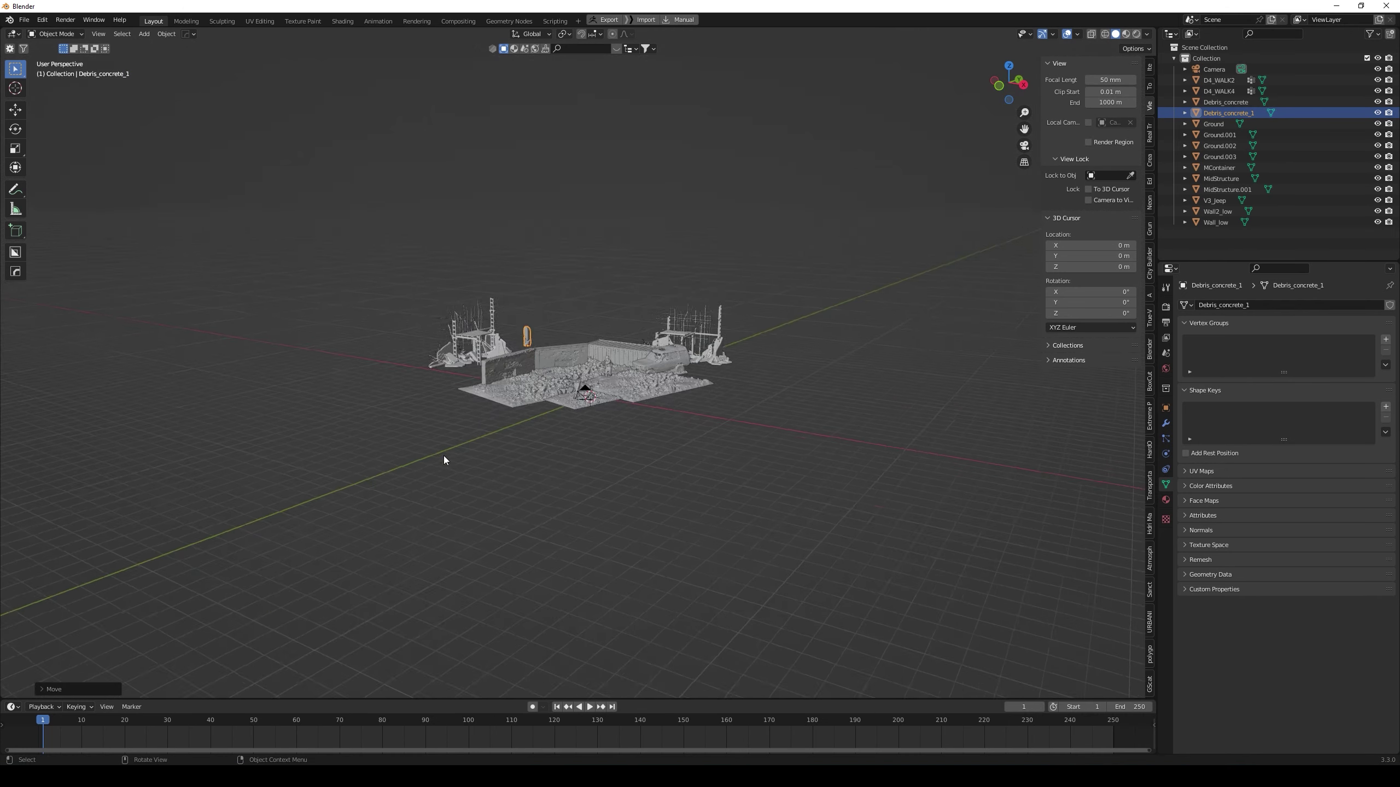
{"action": "scroll", "coordinate": [404, 440], "scroll_direction": "up", "scroll_amount": 4}
{"action": "key", "text": "g"}
{"action": "middle_click_drag", "start_coordinate": [480, 606], "coordinate": [550, 524]}
{"action": "left_click", "coordinate": [551, 521]}
{"action": "key", "text": "KP_0"}
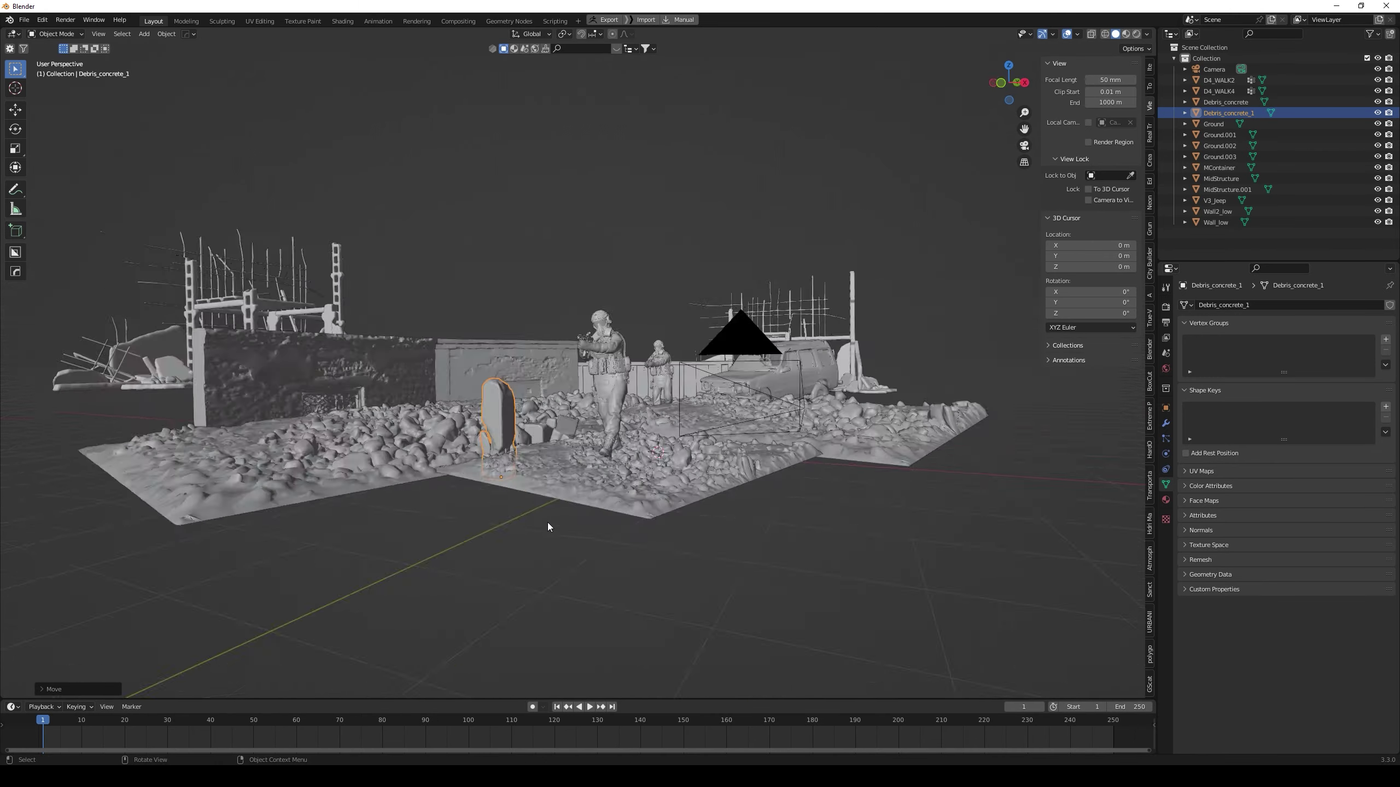
{"action": "scroll", "coordinate": [529, 519], "scroll_direction": "up", "scroll_amount": 4}
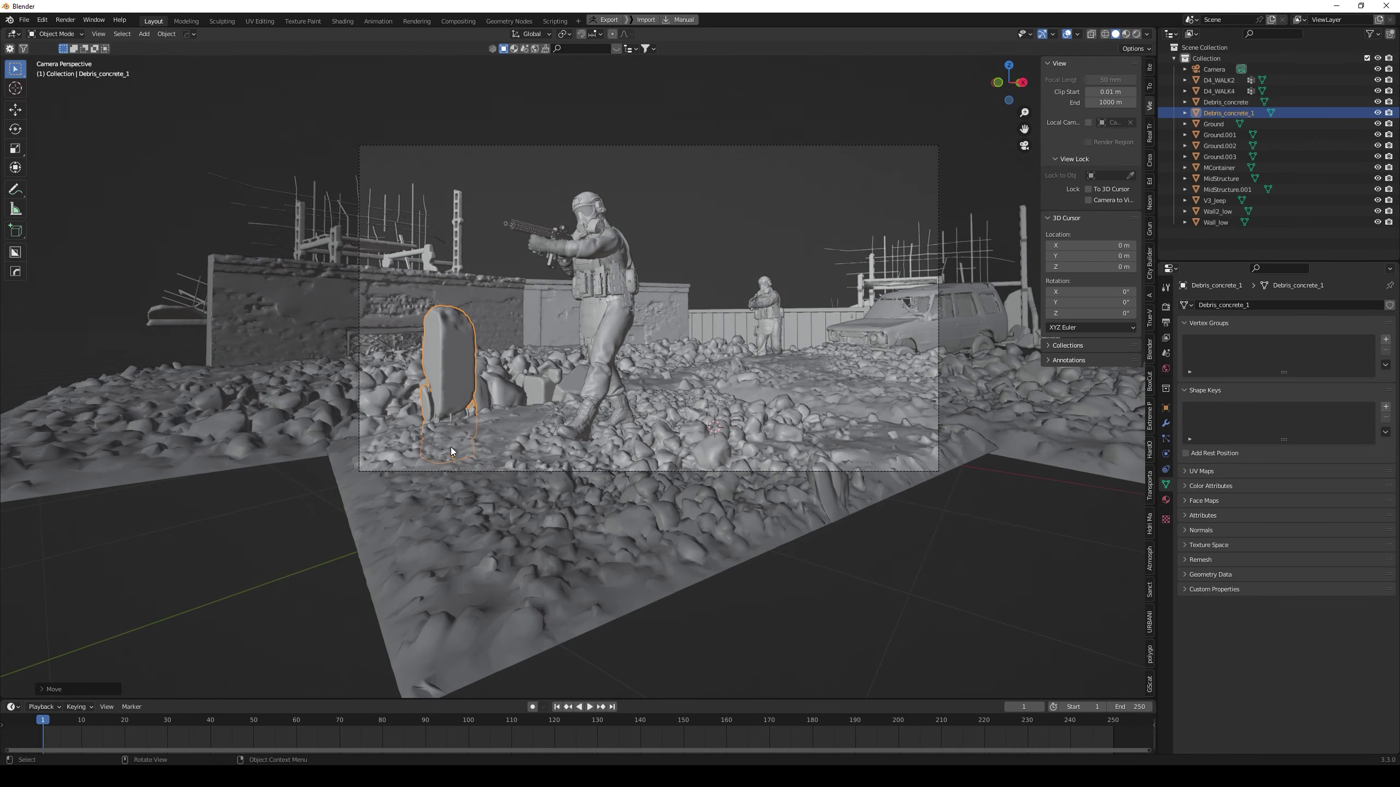
{"action": "middle_click_drag", "start_coordinate": [451, 451], "coordinate": [405, 496]}
Rotate the jerrycan pile Debris_concrete and shift it right in the camera shot
{"action": "left_click", "coordinate": [584, 497]}
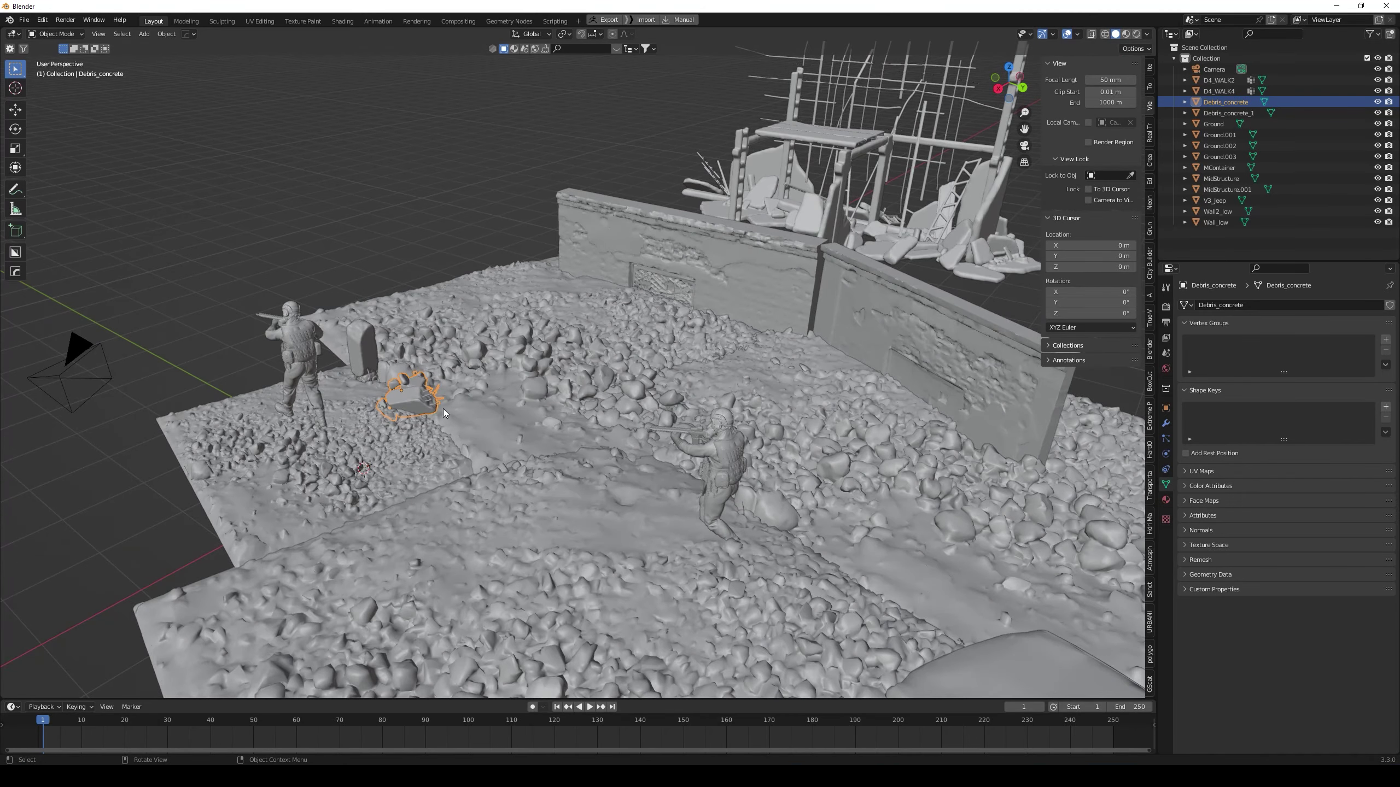
{"action": "key", "text": "r"}
{"action": "left_click_drag", "start_coordinate": [425, 379], "coordinate": [409, 381]}
{"action": "middle_click_drag", "start_coordinate": [409, 380], "coordinate": [441, 380]}
{"action": "key", "text": "r"}
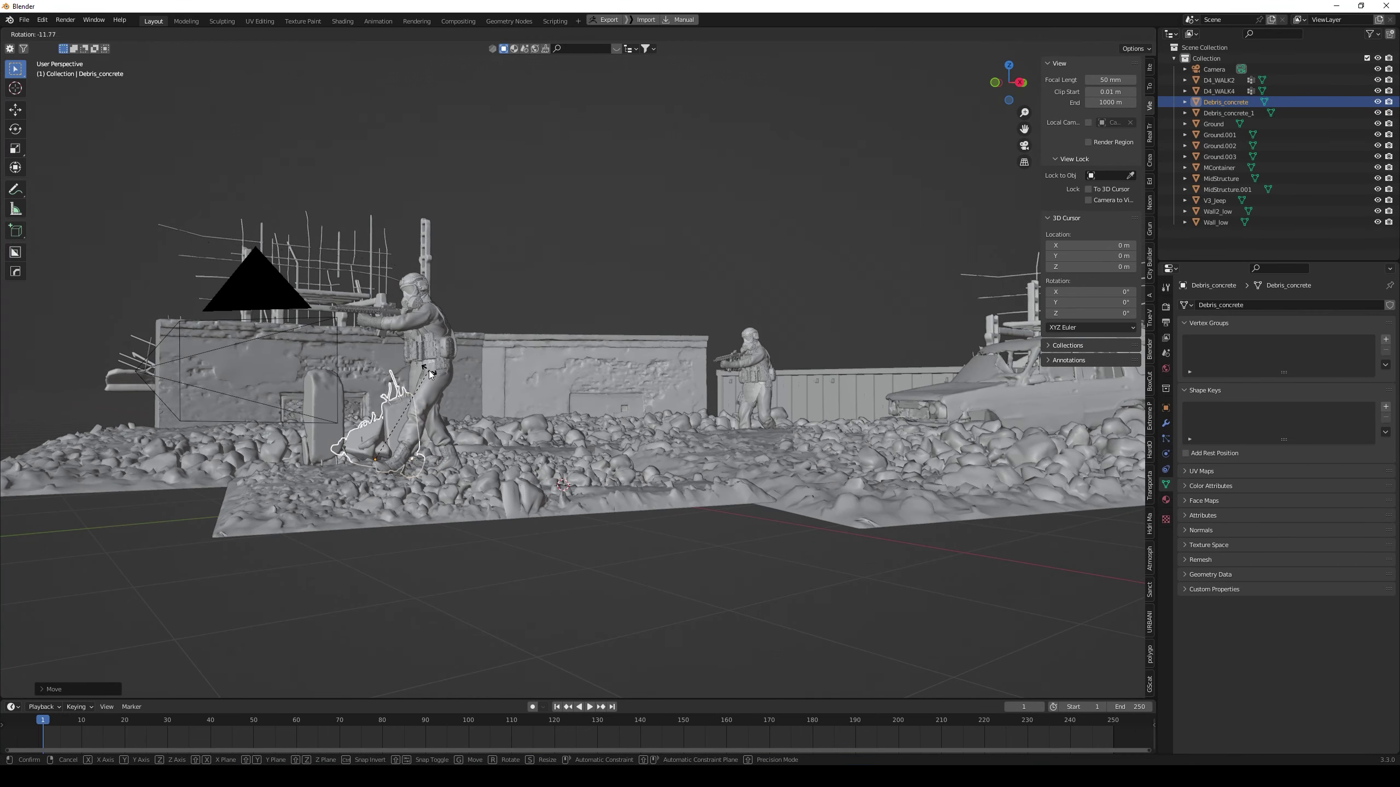
{"action": "left_click", "coordinate": [433, 386]}
{"action": "key", "text": "KP_0"}
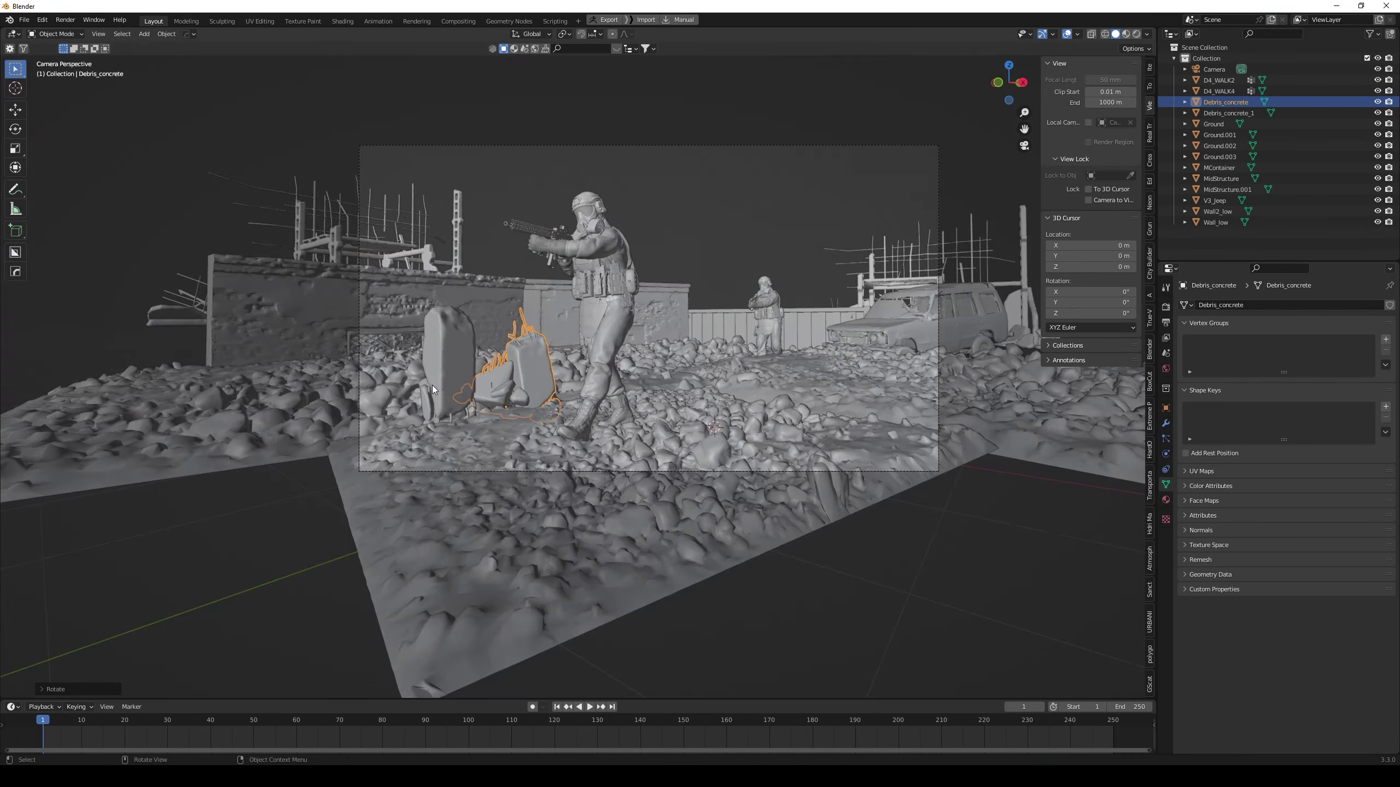
{"action": "key", "text": "g"}
{"action": "left_click", "coordinate": [493, 395]}
Move the concrete slab Debris_concrete_1 toward camera and lay it on its side
{"action": "left_click", "coordinate": [440, 381]}
{"action": "key", "text": "g"}
{"action": "left_click", "coordinate": [466, 362]}
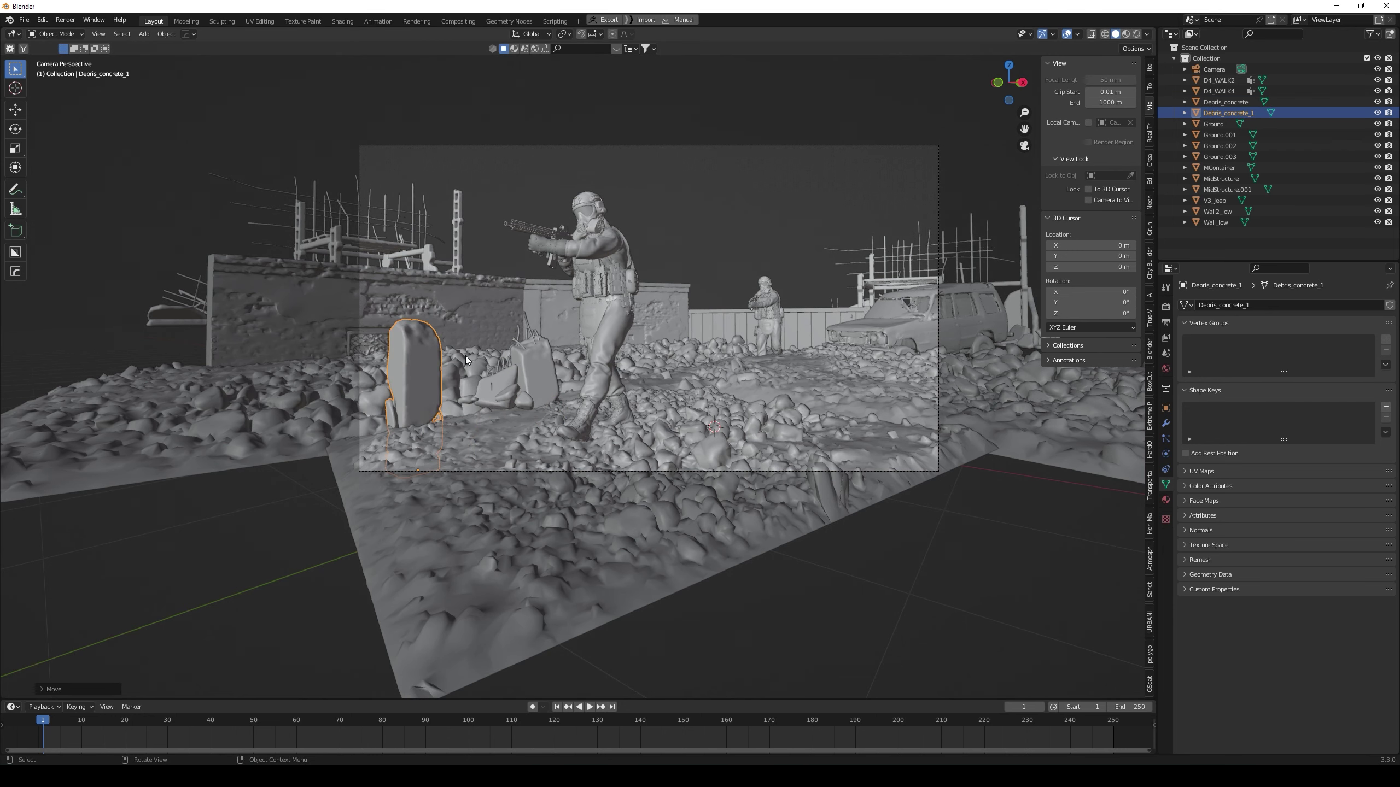
{"action": "key", "text": "r"}
{"action": "left_click", "coordinate": [391, 446]}
{"action": "key", "text": "g"}
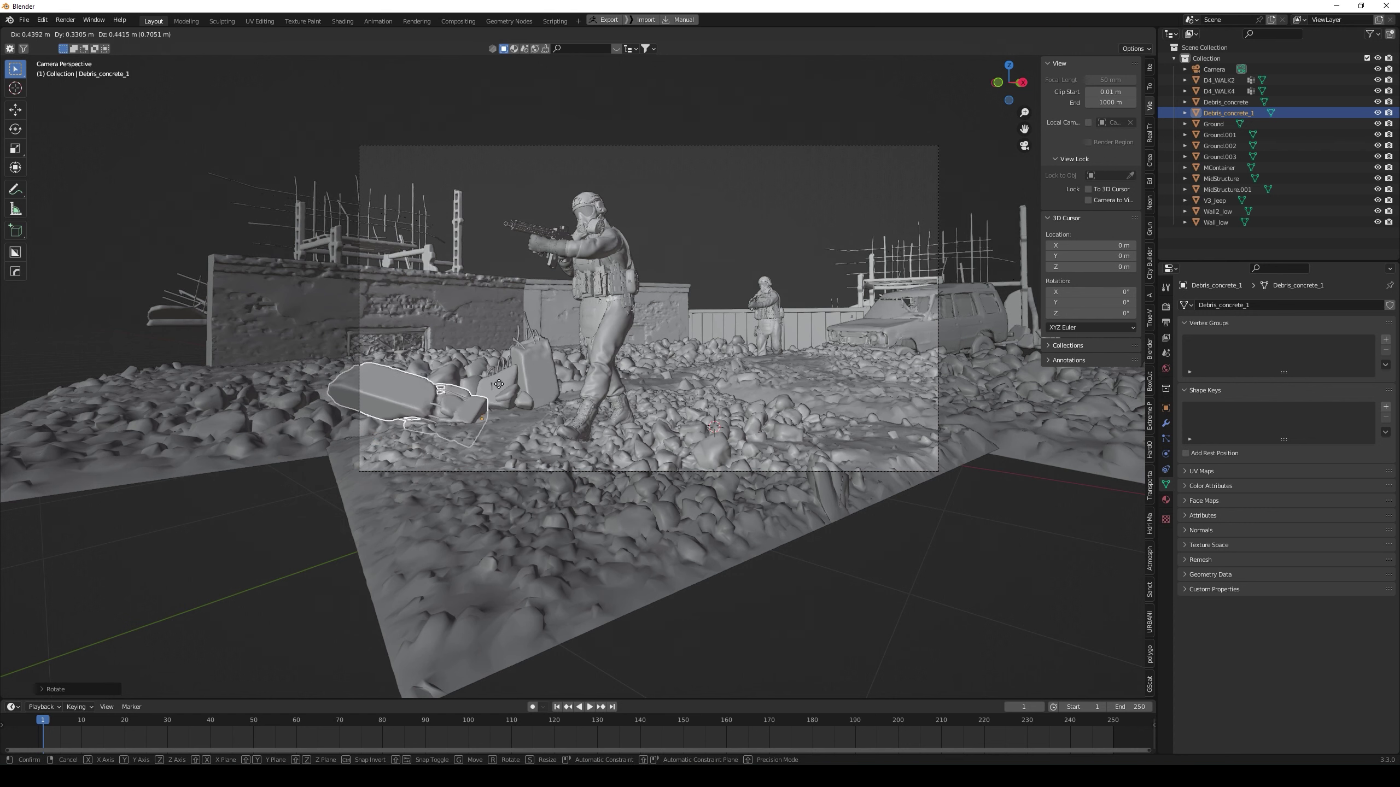
{"action": "left_click", "coordinate": [482, 404]}
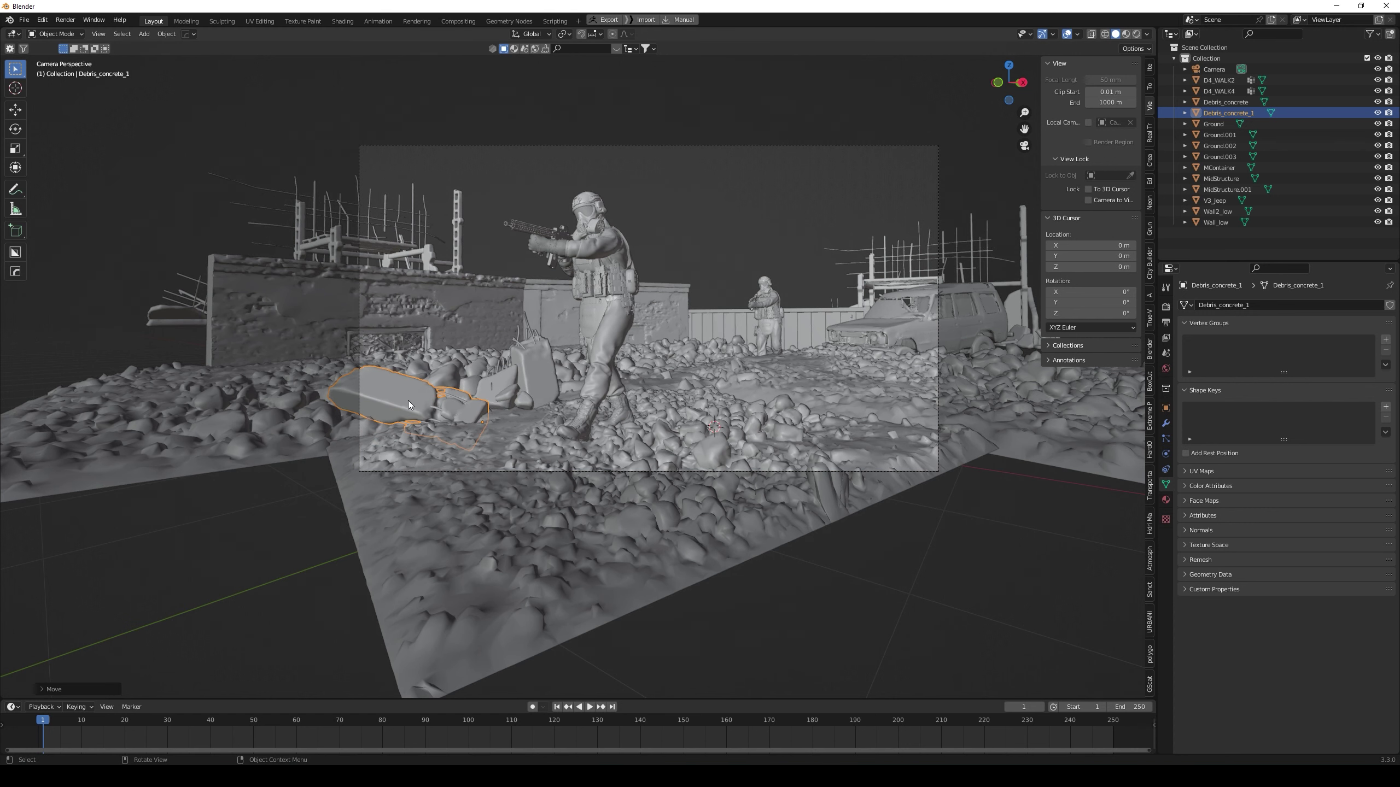
Make a linked copy of the Debris_concrete block with Alt+D
{"action": "left_click", "coordinate": [173, 606]}
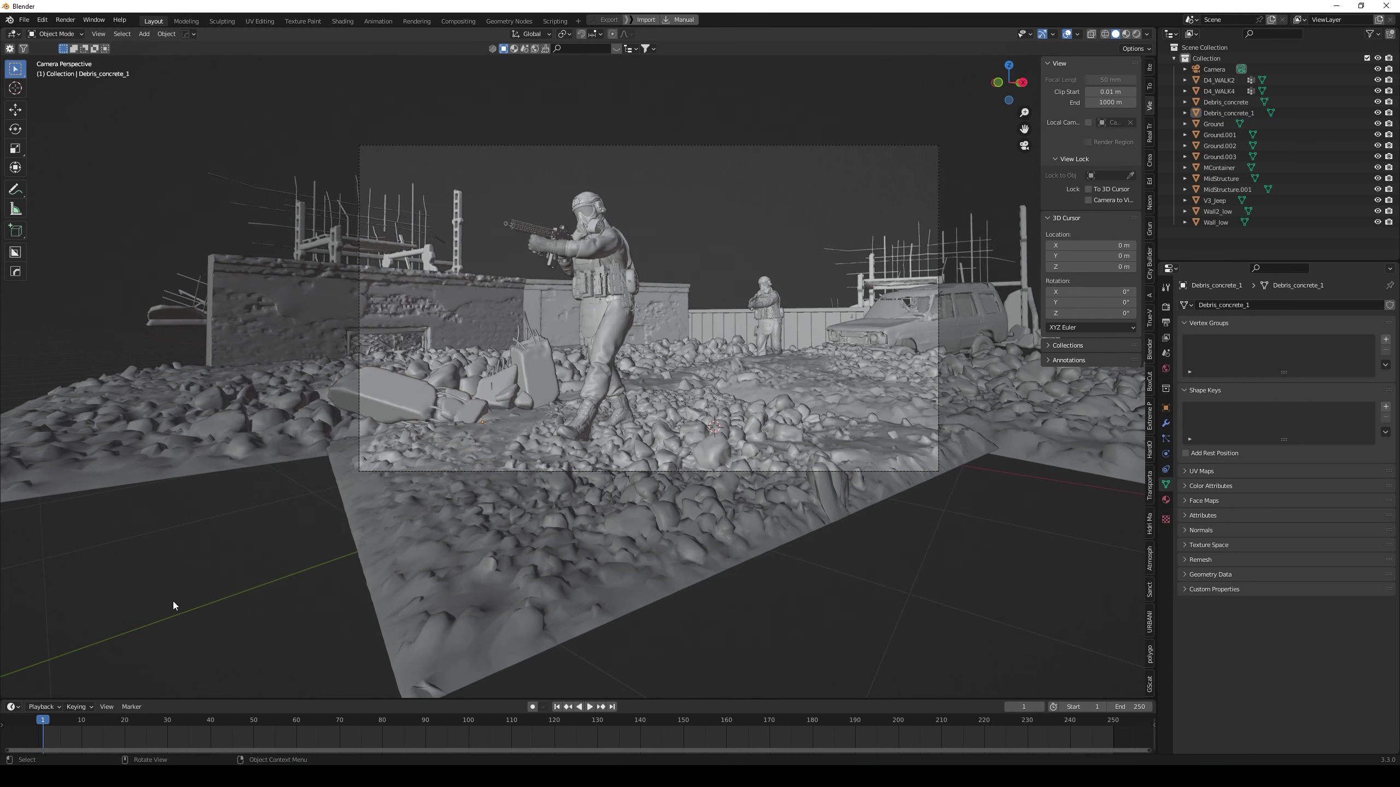
{"action": "left_click", "coordinate": [557, 410]}
{"action": "key", "text": "alt+d"}
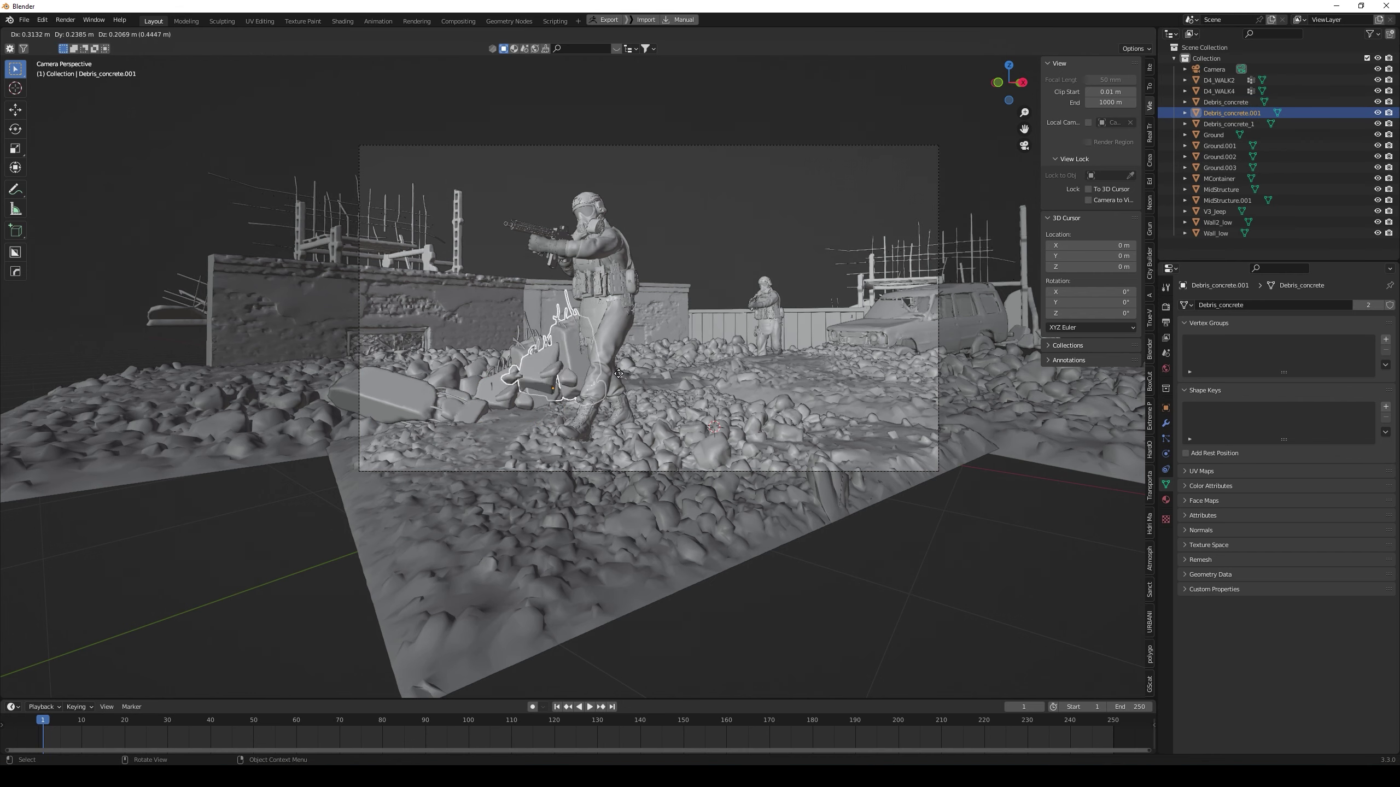
Place the copied block on the right rubble, then rotate and move it in top view
{"action": "left_click", "coordinate": [914, 446]}
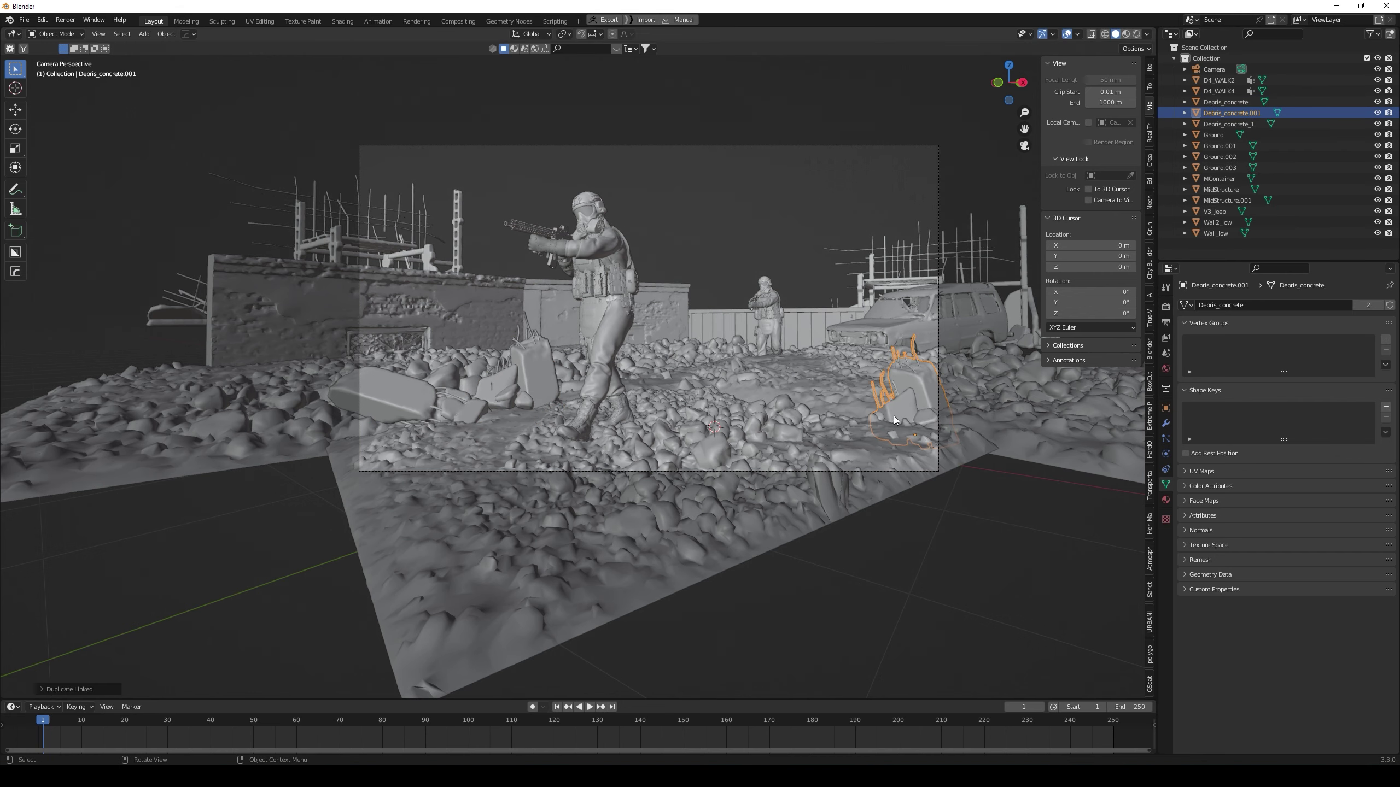
{"action": "key", "text": "KP_7"}
{"action": "key", "text": "r"}
{"action": "left_click", "coordinate": [895, 521]}
{"action": "key", "text": "g"}
{"action": "left_click", "coordinate": [882, 539]}
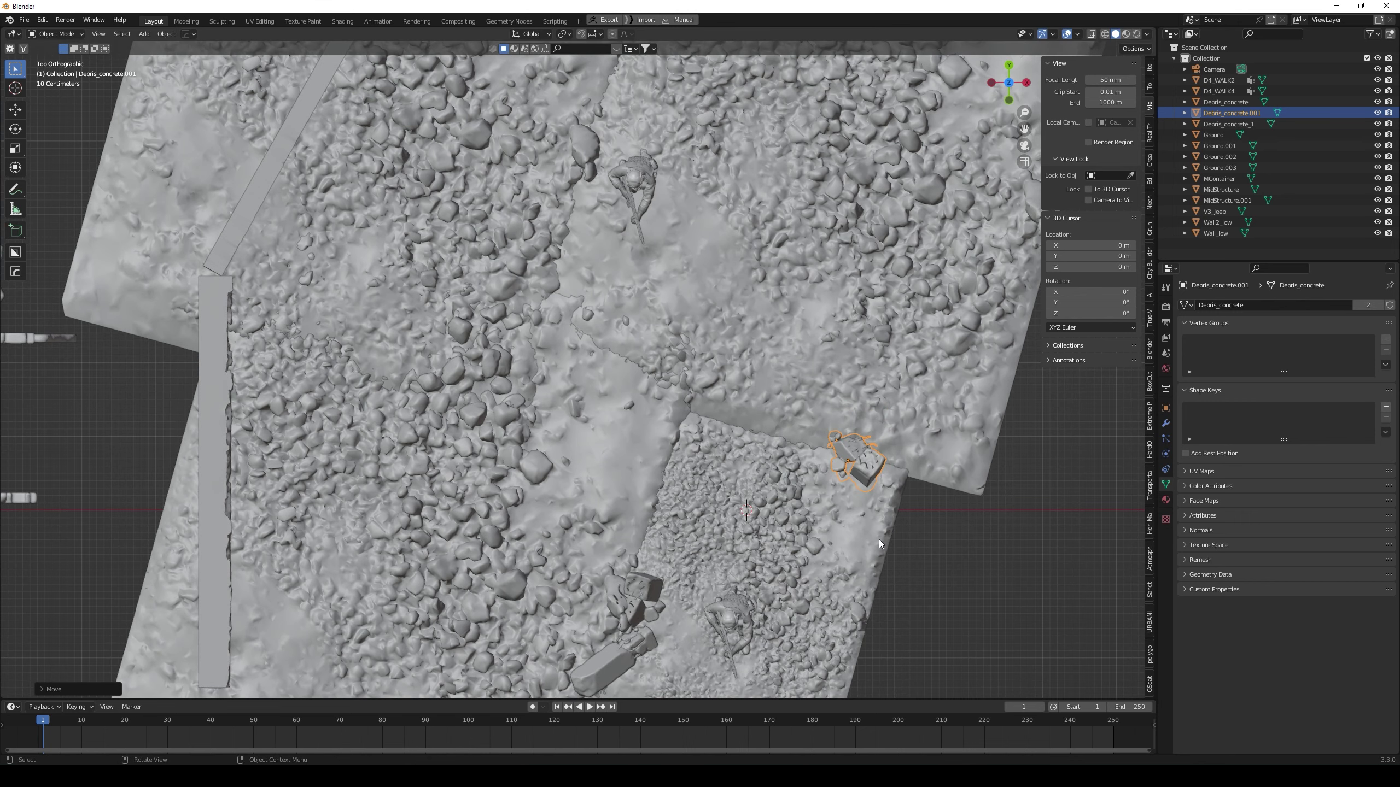
Refine the block's placement in the camera shot and enlarge it
{"action": "key", "text": "KP_0"}
{"action": "key", "text": "g"}
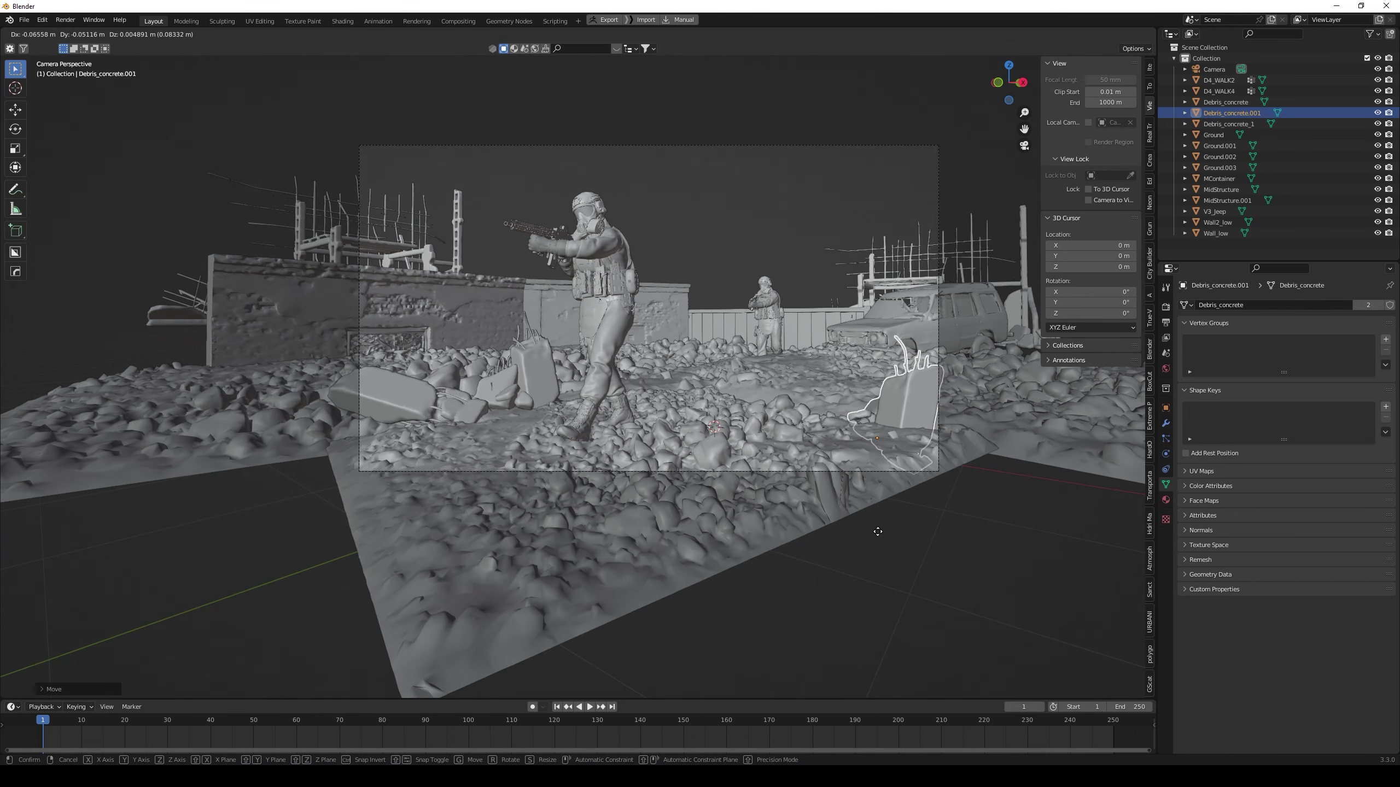
{"action": "left_click", "coordinate": [877, 538]}
{"action": "middle_click_drag", "start_coordinate": [813, 502], "coordinate": [877, 565]}
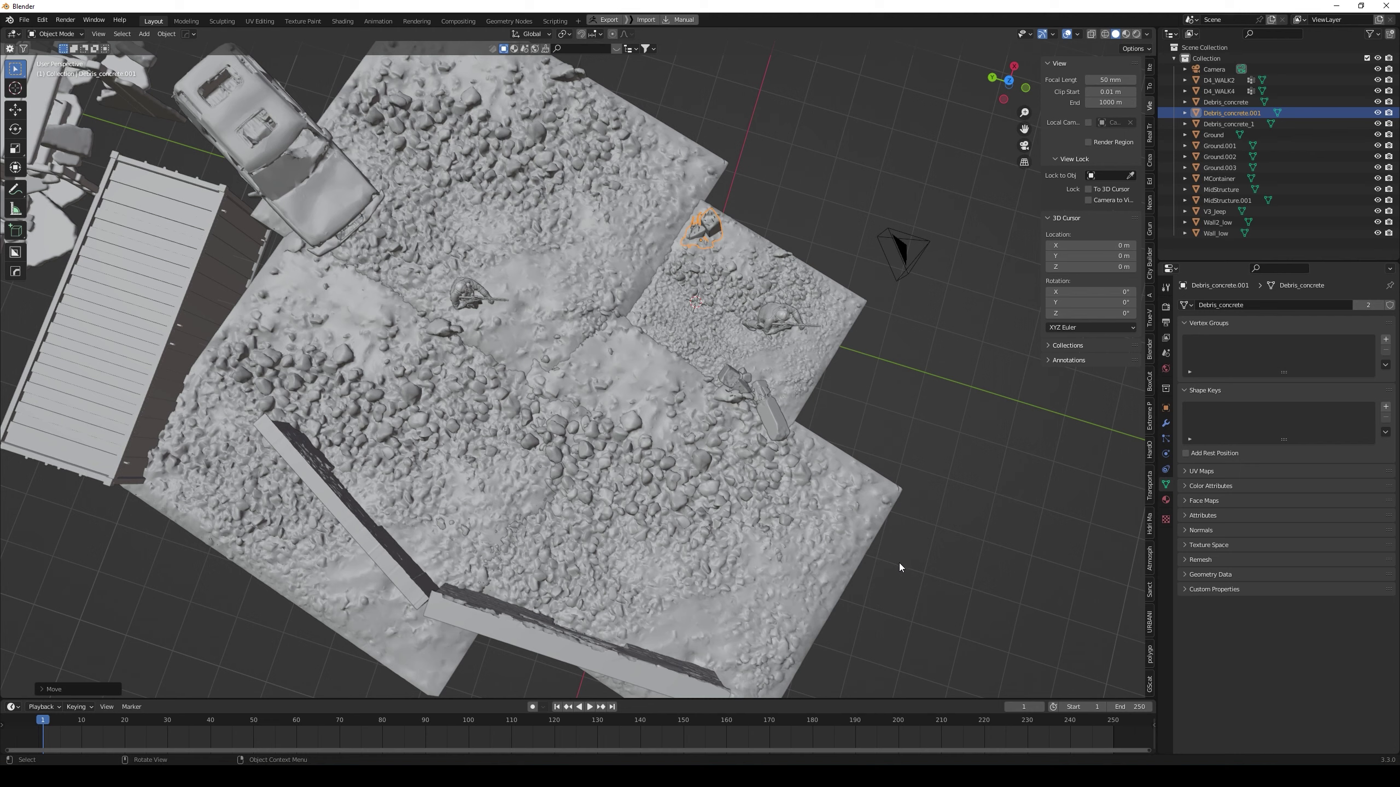
{"action": "key", "text": "s"}
{"action": "left_click", "coordinate": [860, 525]}
Shrink Debris_concrete.001 to about 0.96 scale and nudge it into the right foreground
{"action": "key", "text": "KP_0"}
{"action": "key", "text": "s"}
{"action": "left_click", "coordinate": [876, 524]}
{"action": "key", "text": "g"}
{"action": "left_click", "coordinate": [869, 527]}
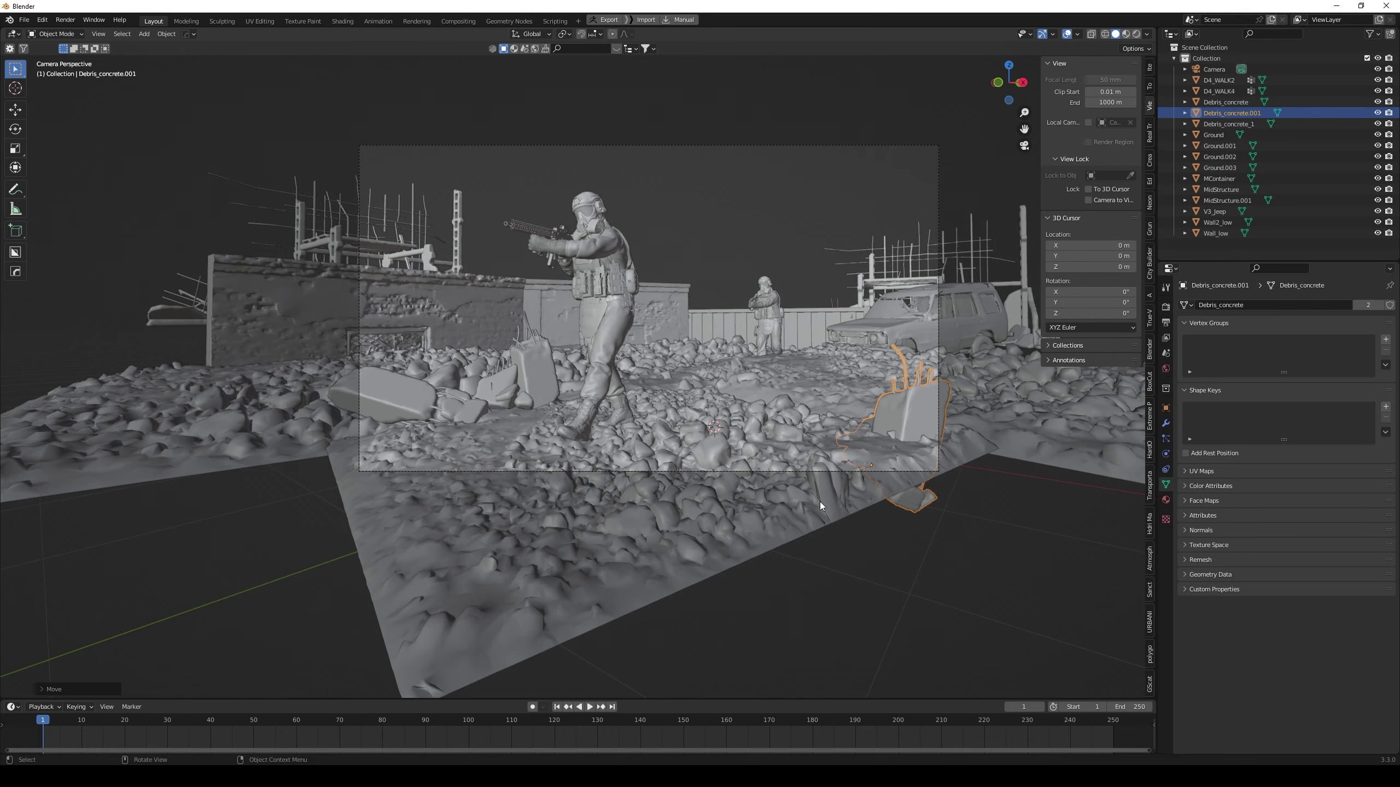
{"action": "left_click", "coordinate": [770, 321]}
{"action": "middle_click_drag", "start_coordinate": [676, 365], "coordinate": [605, 316]}
Nudge the distant soldier D4_WALK2 and zoom in on its legs
{"action": "key", "text": "g"}
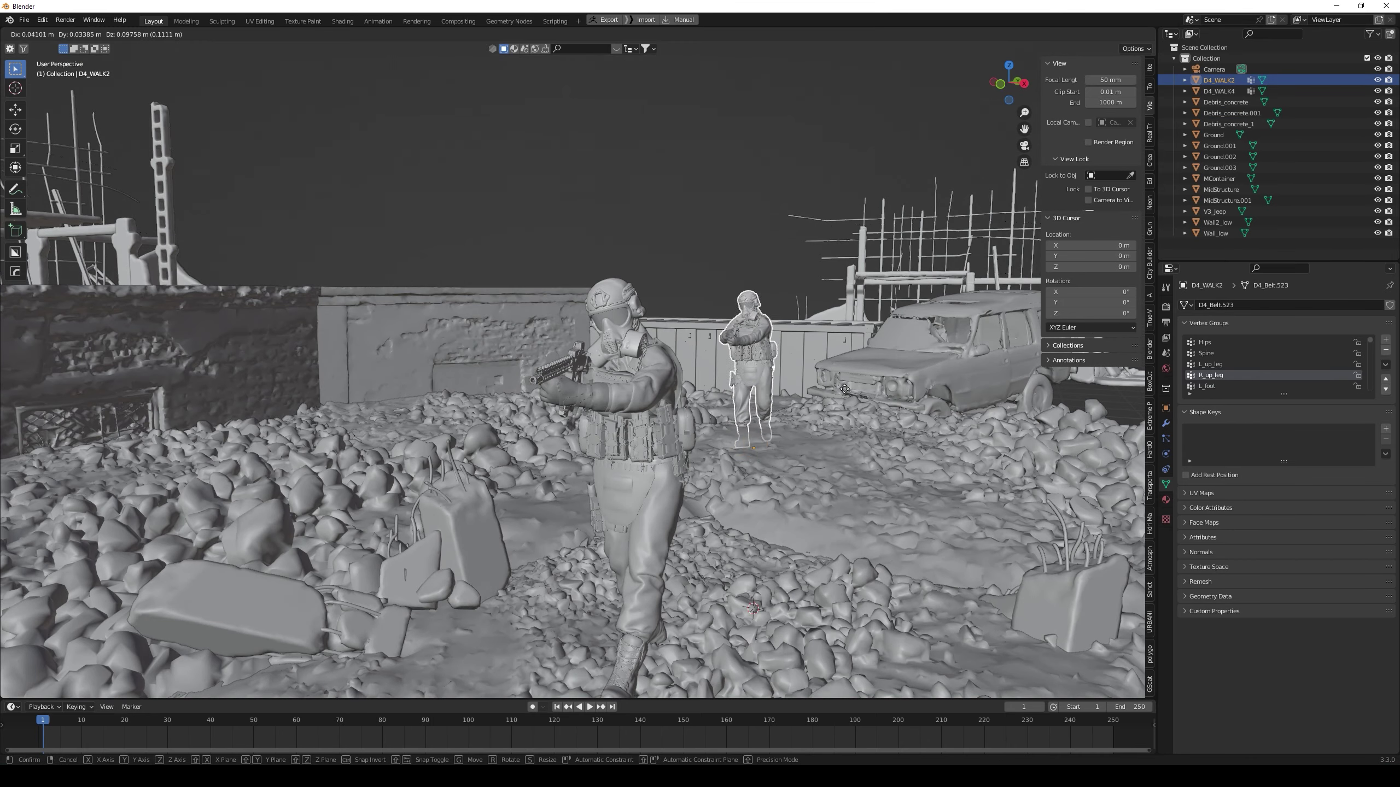
{"action": "left_click", "coordinate": [849, 372]}
{"action": "scroll", "coordinate": [814, 380], "scroll_direction": "up", "scroll_amount": 5}
{"action": "middle_click_drag", "start_coordinate": [815, 380], "coordinate": [359, 432]}
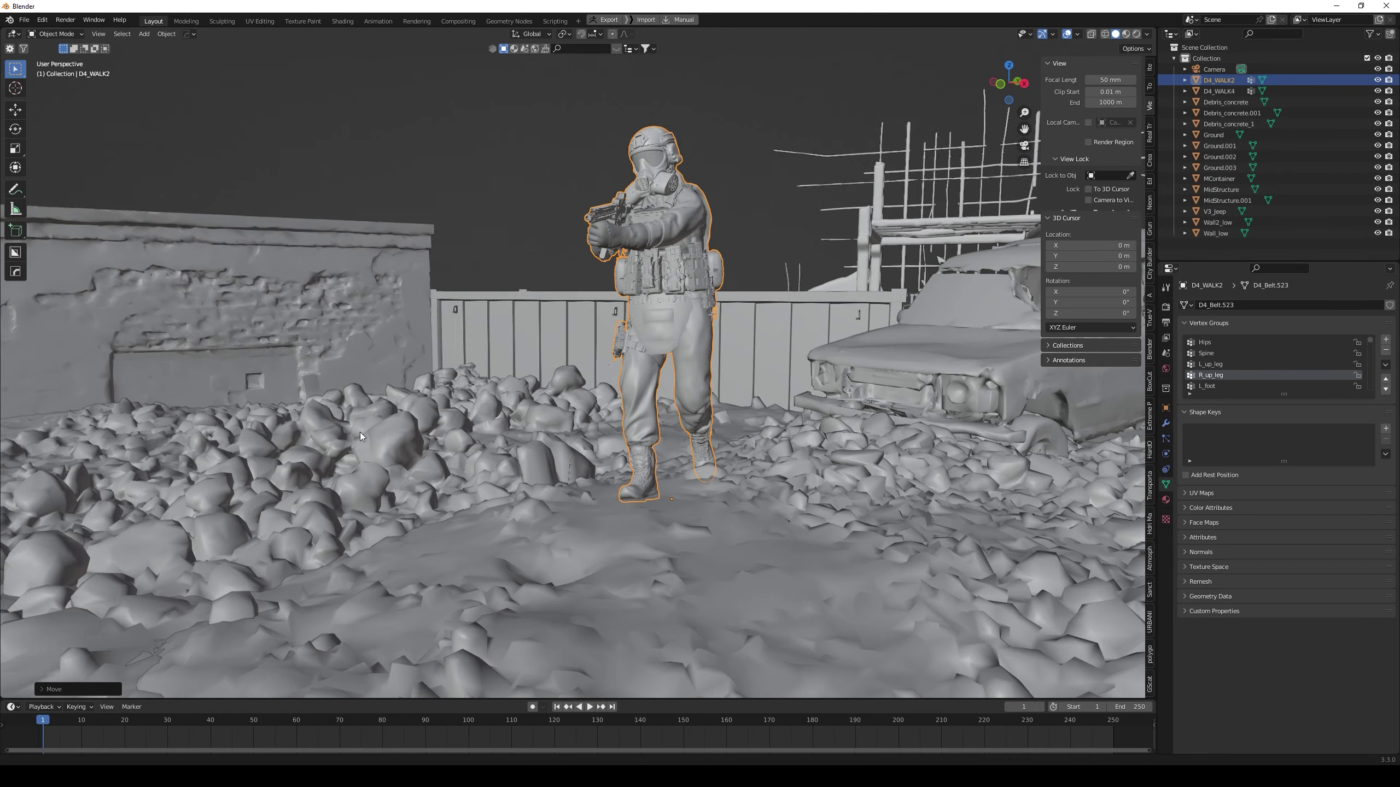
{"action": "scroll", "coordinate": [360, 432], "scroll_direction": "up", "scroll_amount": 6}
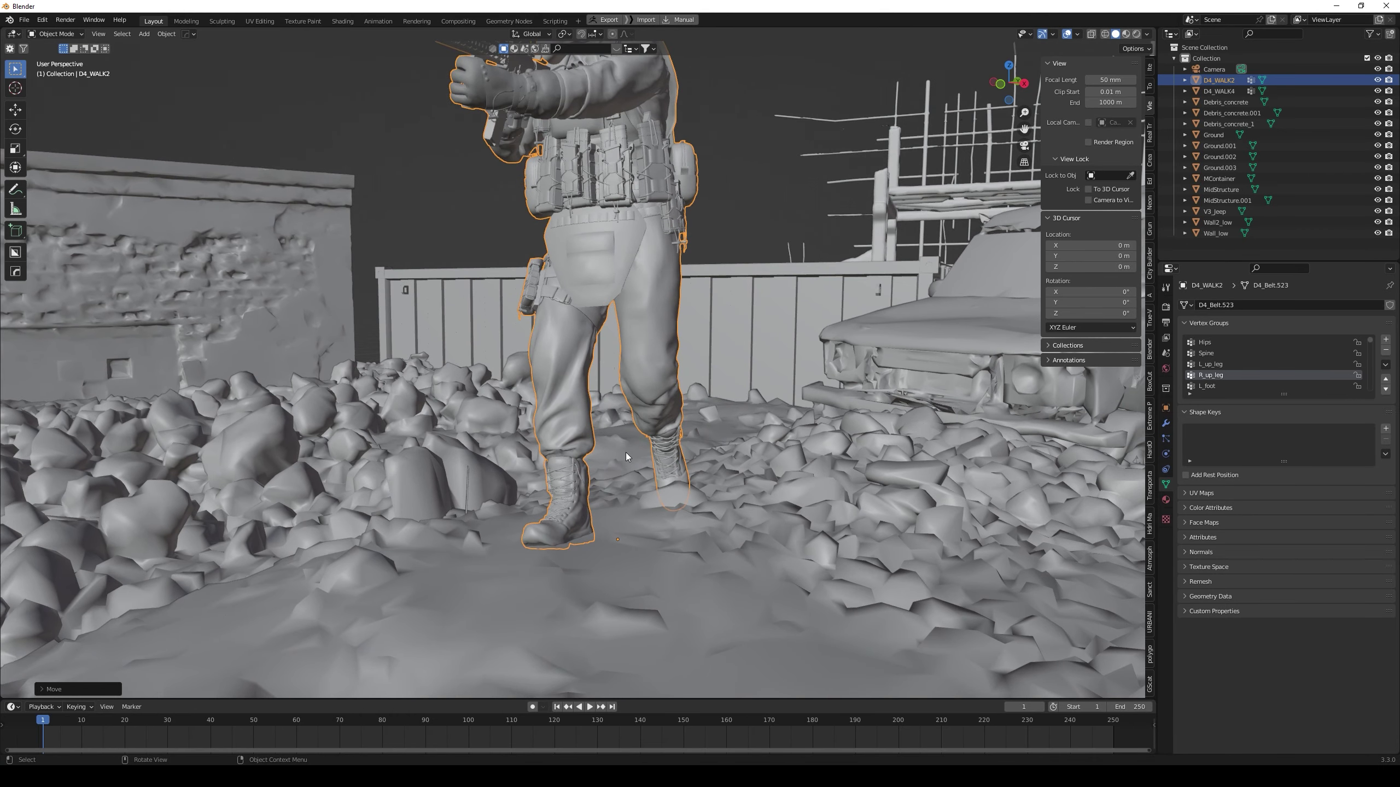
Shift D4_WALK2 to the left, turn it slightly, and return to the camera view
{"action": "key", "text": "g"}
{"action": "left_click", "coordinate": [561, 442]}
{"action": "key", "text": "r"}
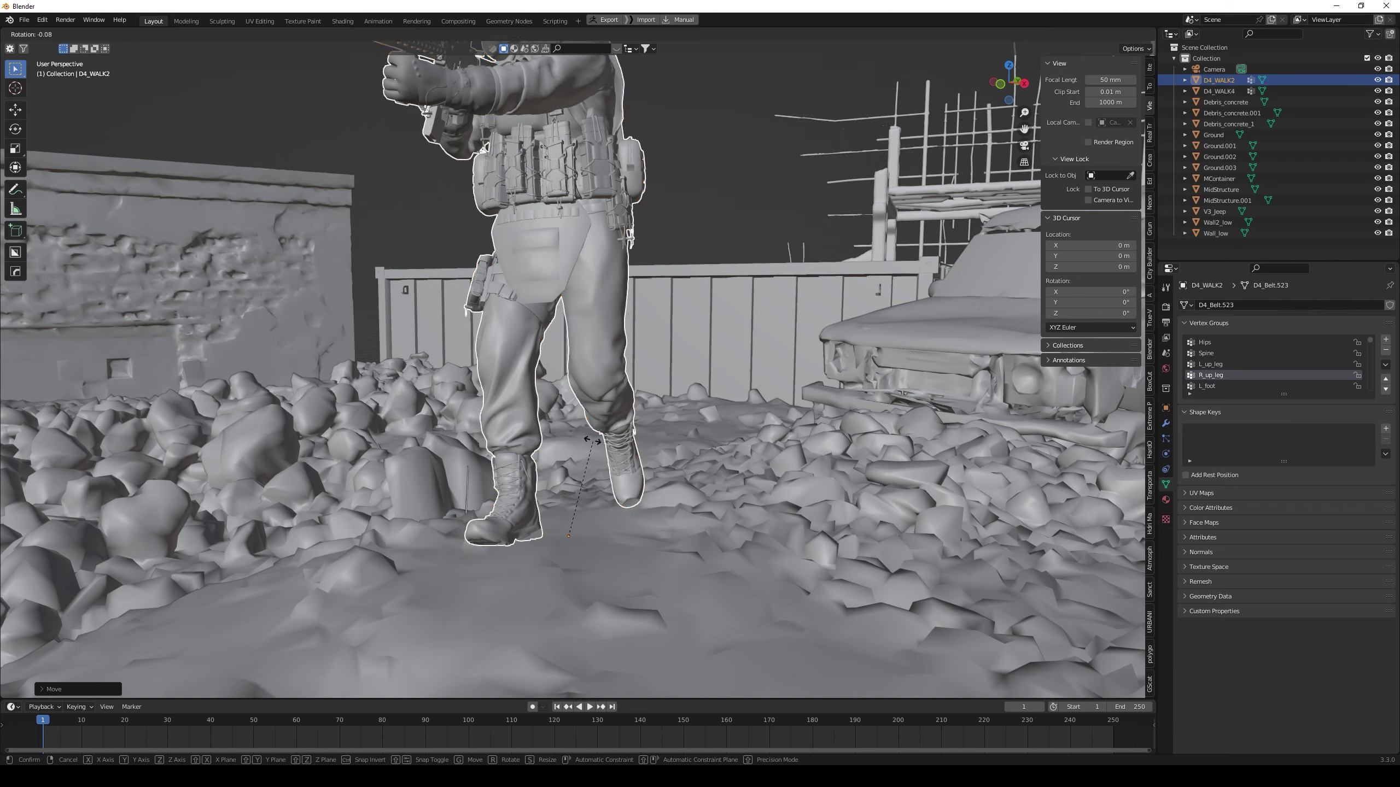
{"action": "left_click", "coordinate": [590, 441]}
{"action": "key", "text": "g"}
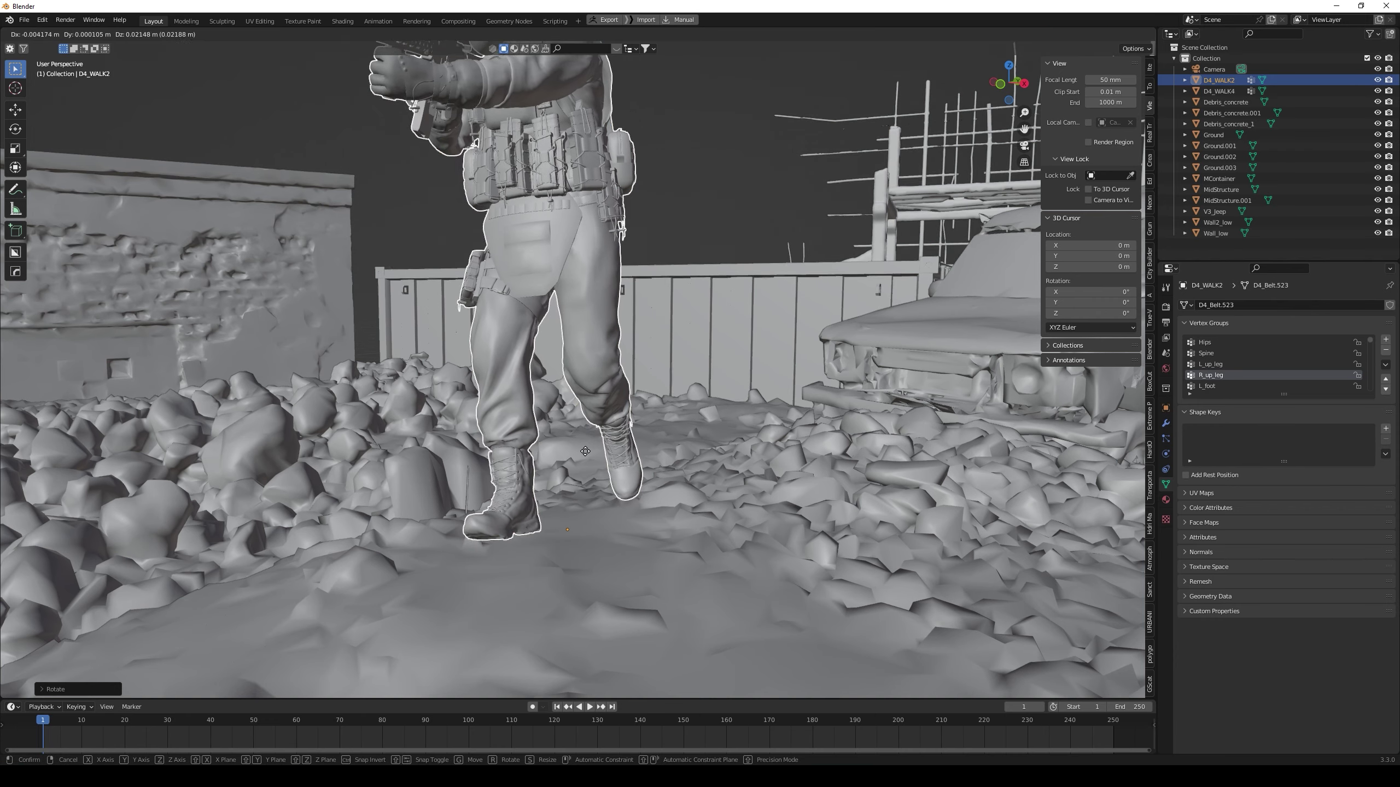
{"action": "left_click", "coordinate": [585, 453]}
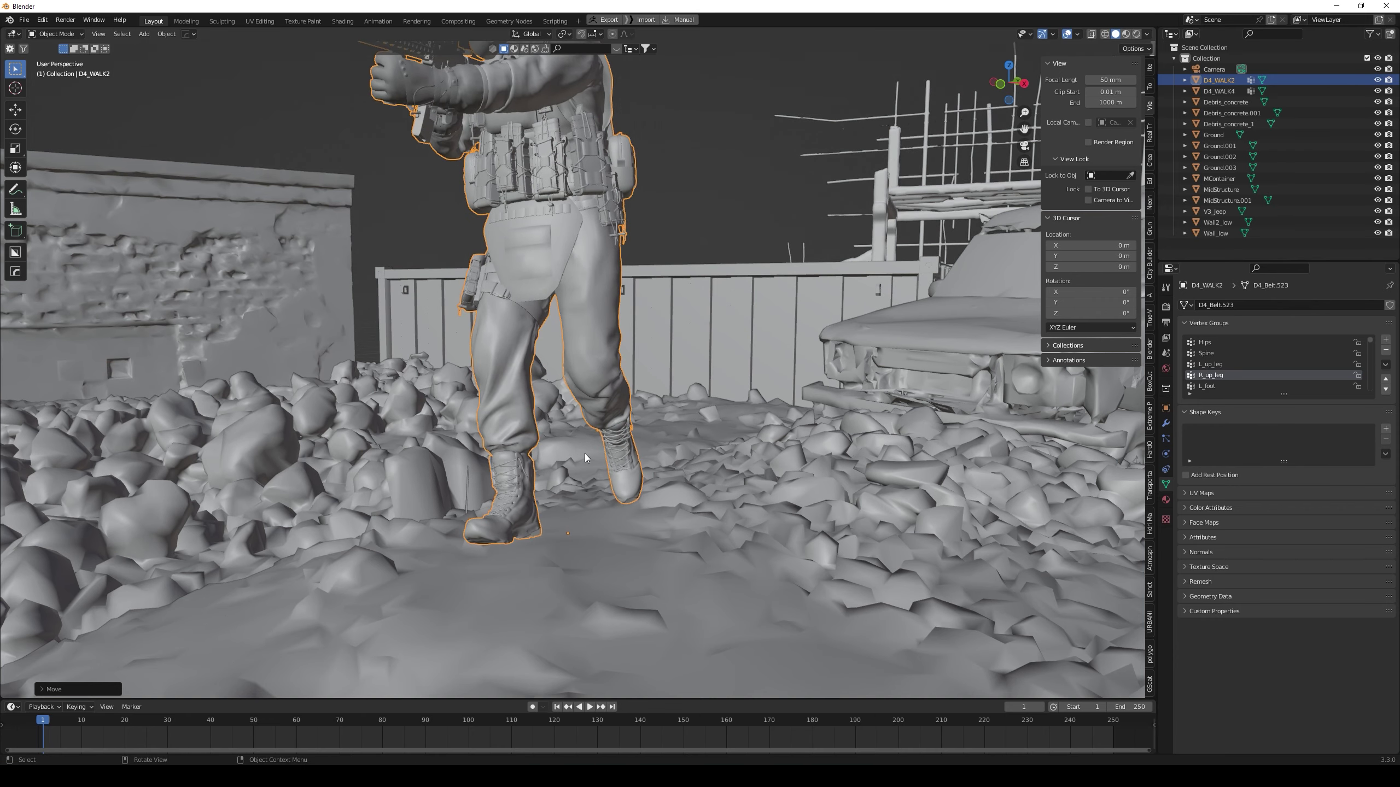
{"action": "scroll", "coordinate": [584, 455], "scroll_direction": "down", "scroll_amount": 10}
{"action": "key", "text": "KP_0"}
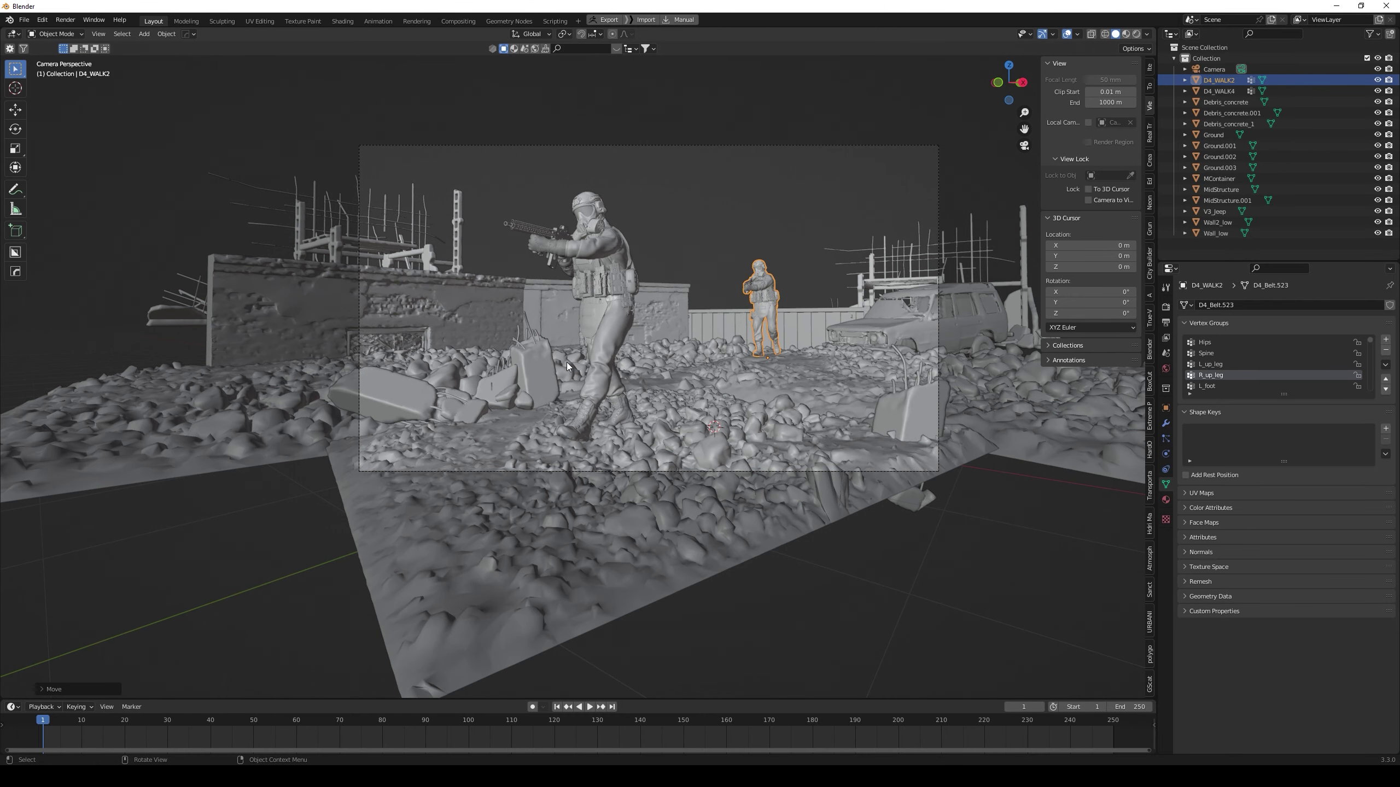
Move and slightly rotate the Debris_concrete_1 slab toward the shot's left edge from top view
{"action": "left_click", "coordinate": [388, 409]}
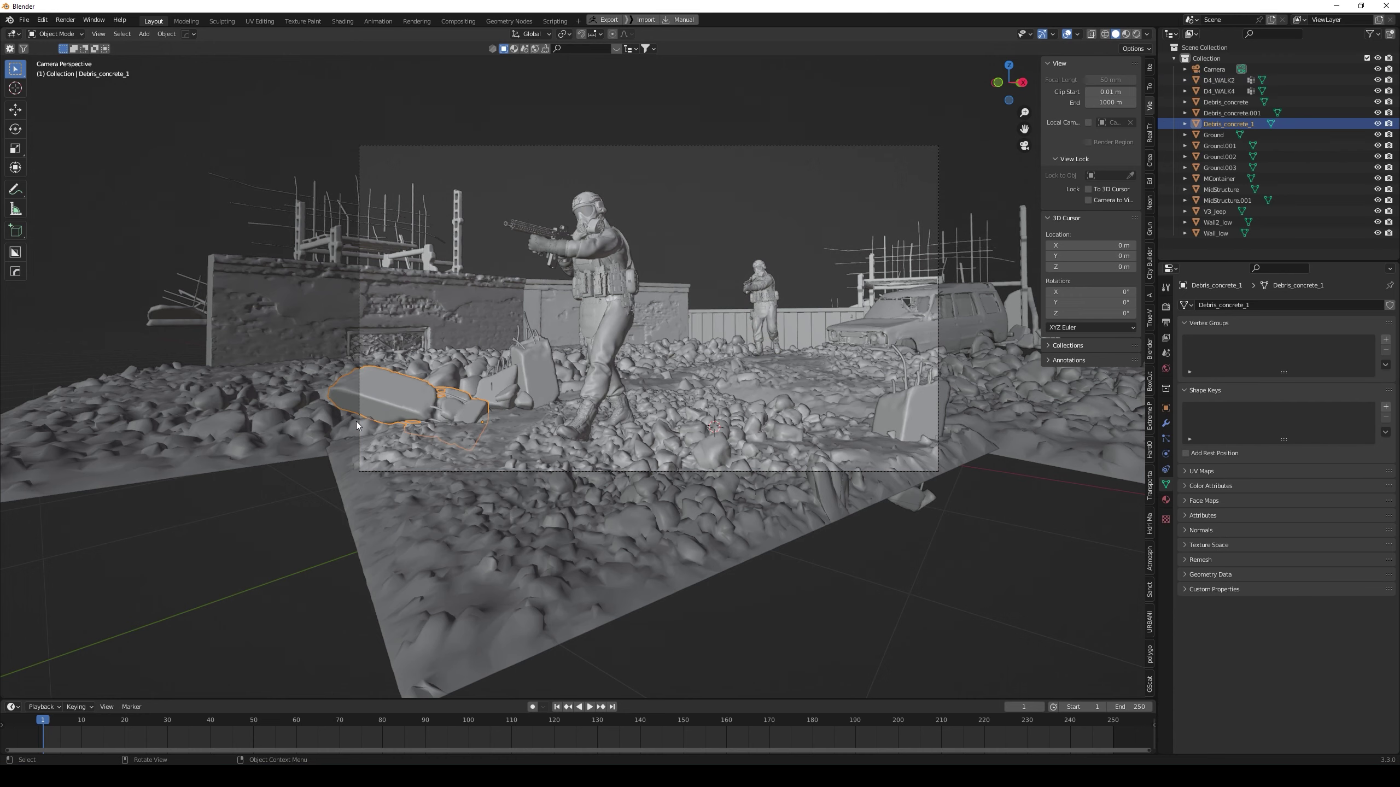
{"action": "key", "text": "KP_7"}
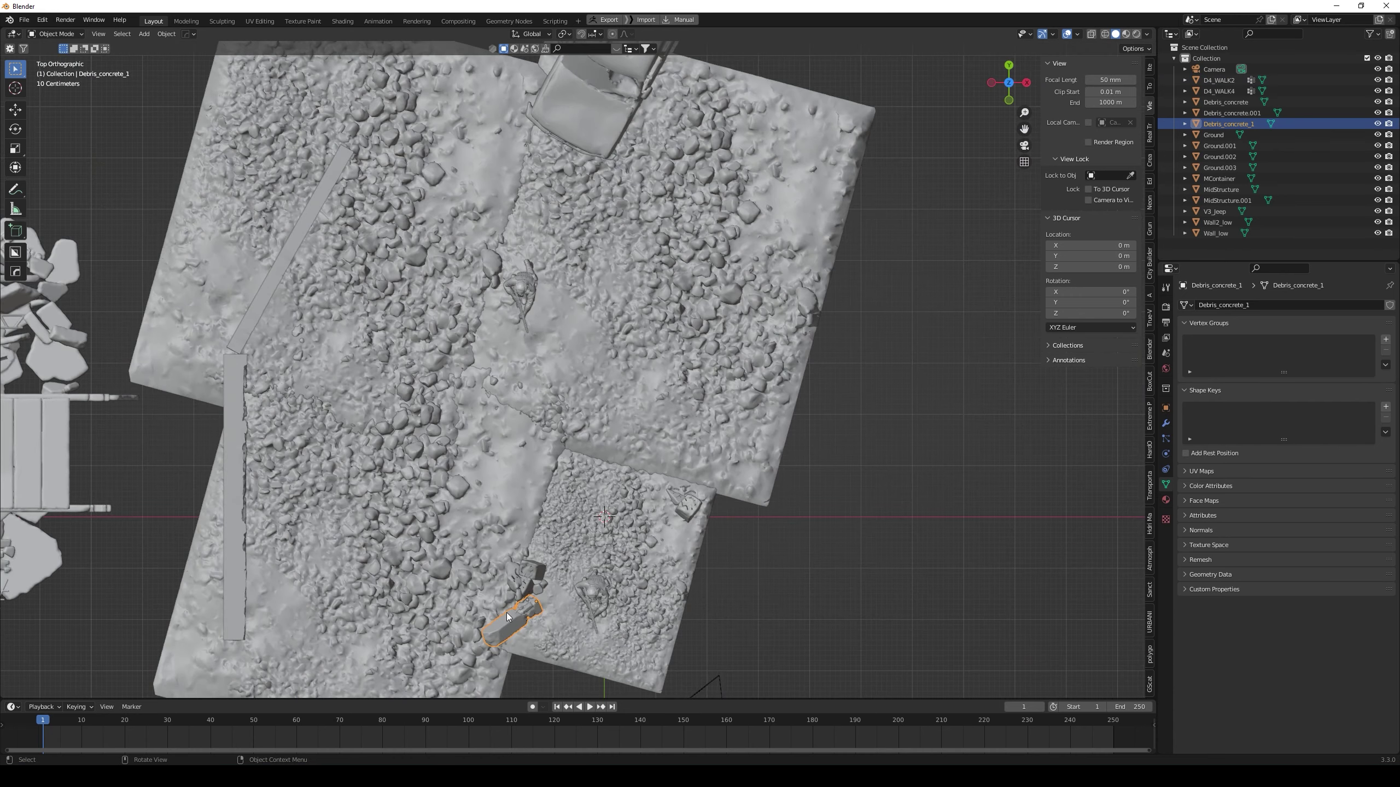
{"action": "key", "text": "g"}
{"action": "left_click", "coordinate": [533, 623]}
{"action": "key", "text": "KP_0"}
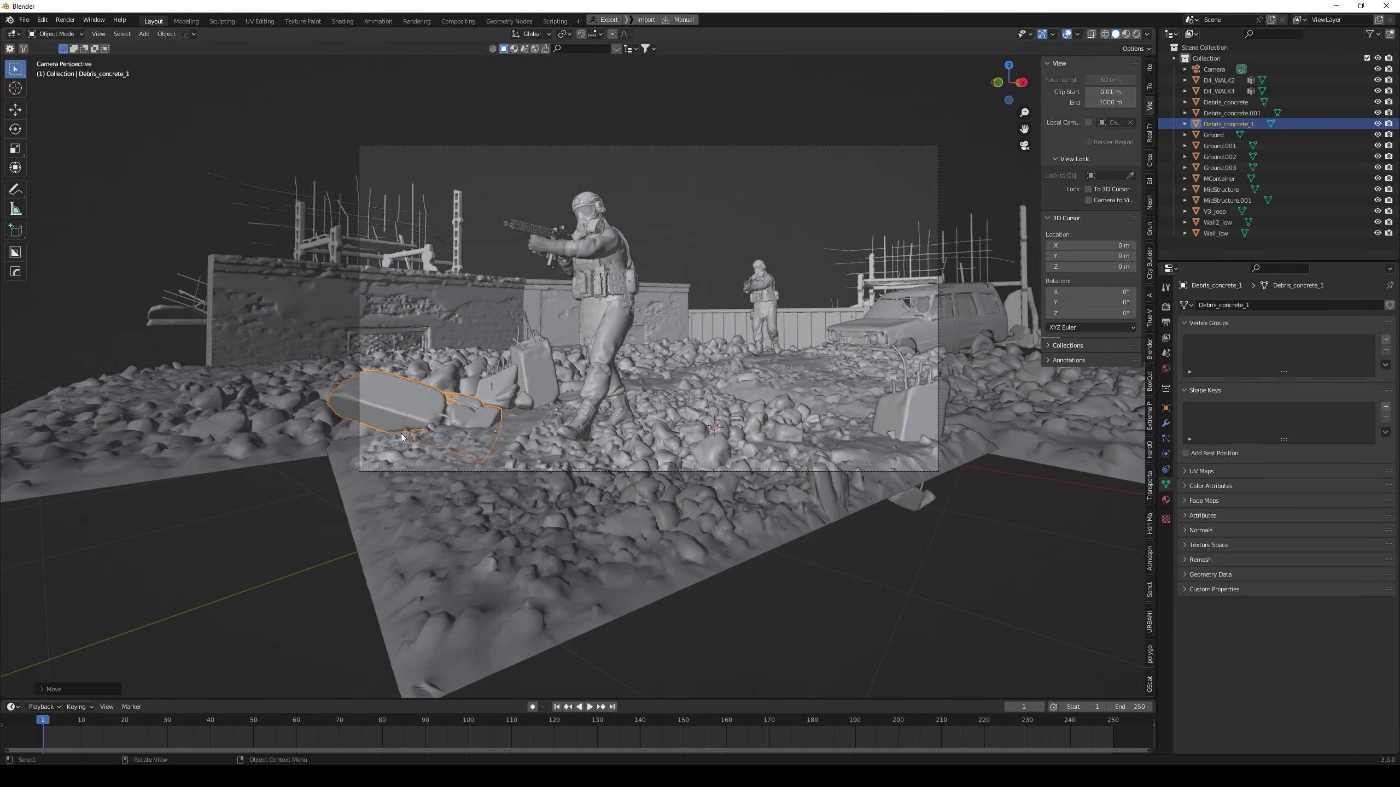
{"action": "key", "text": "KP_7"}
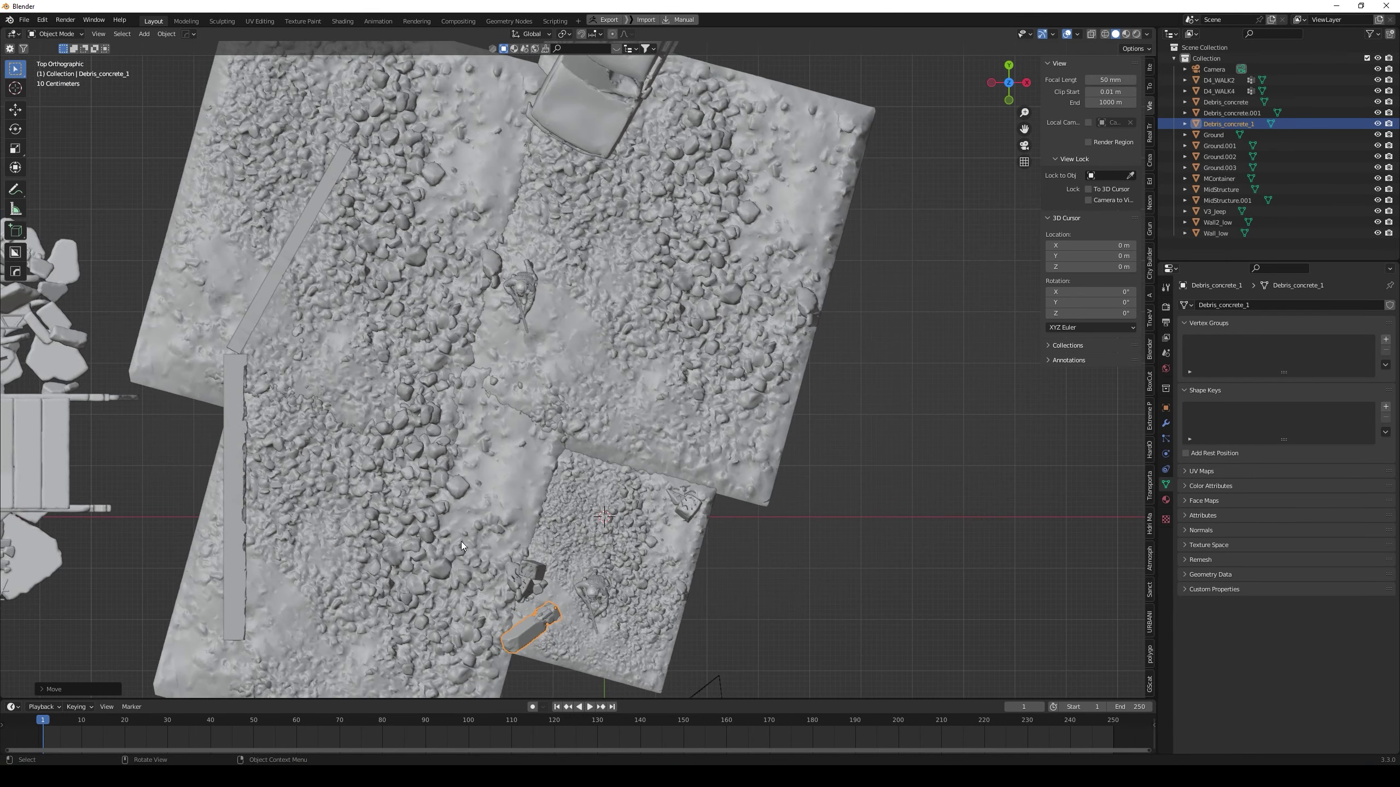
{"action": "key", "text": "r"}
{"action": "left_click", "coordinate": [528, 550]}
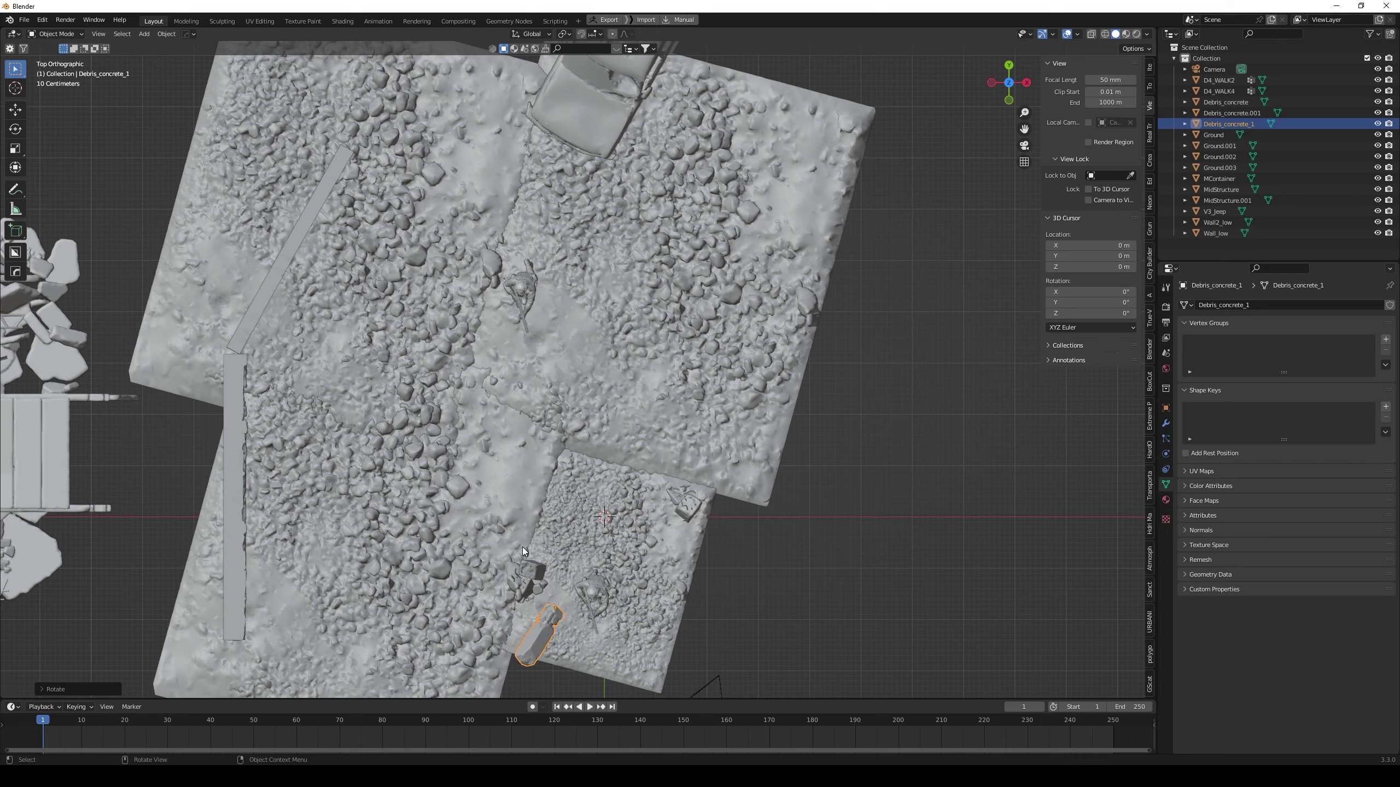
{"action": "key", "text": "KP_0"}
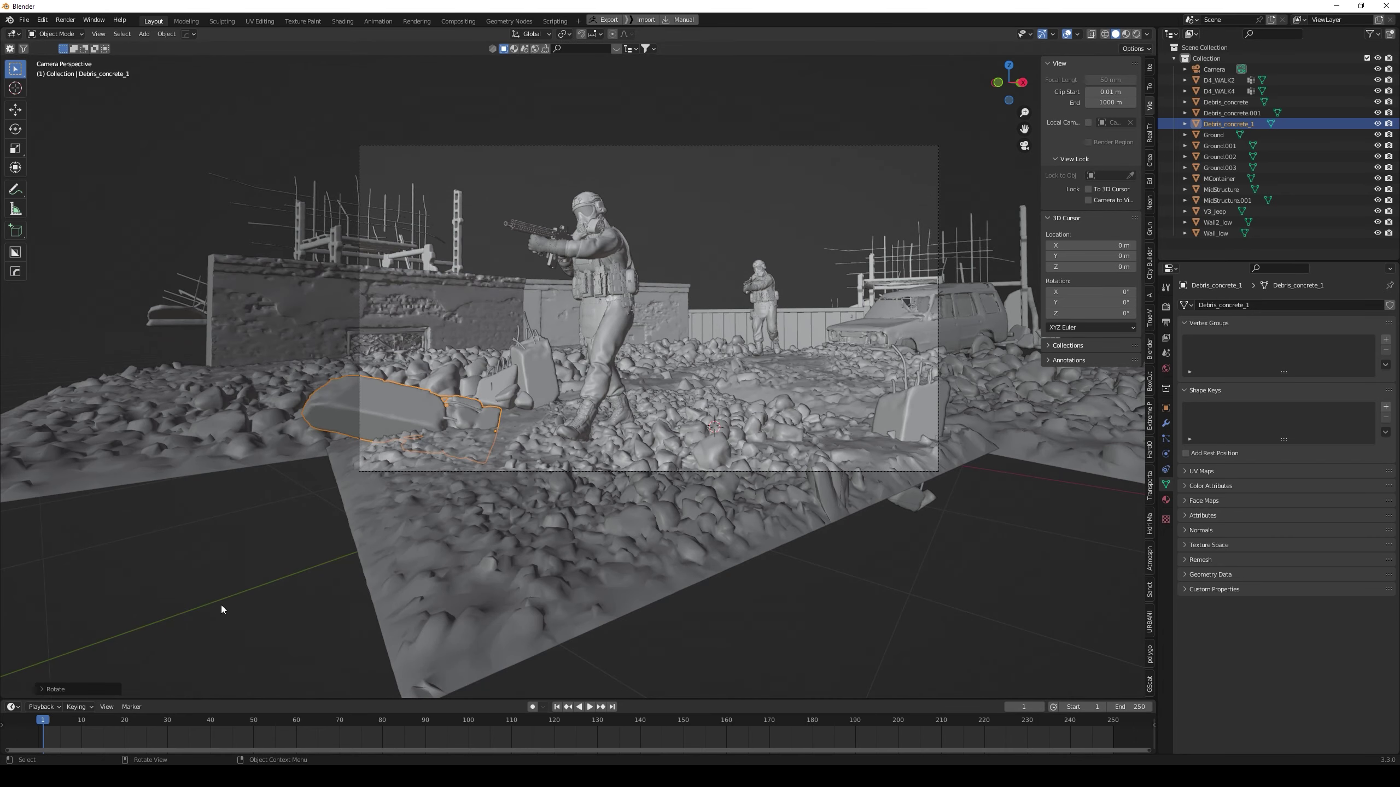
Deselect the slab and show the Render Properties settings
{"action": "left_click", "coordinate": [243, 589]}
{"action": "scroll", "coordinate": [493, 493], "scroll_direction": "up", "scroll_amount": 5}
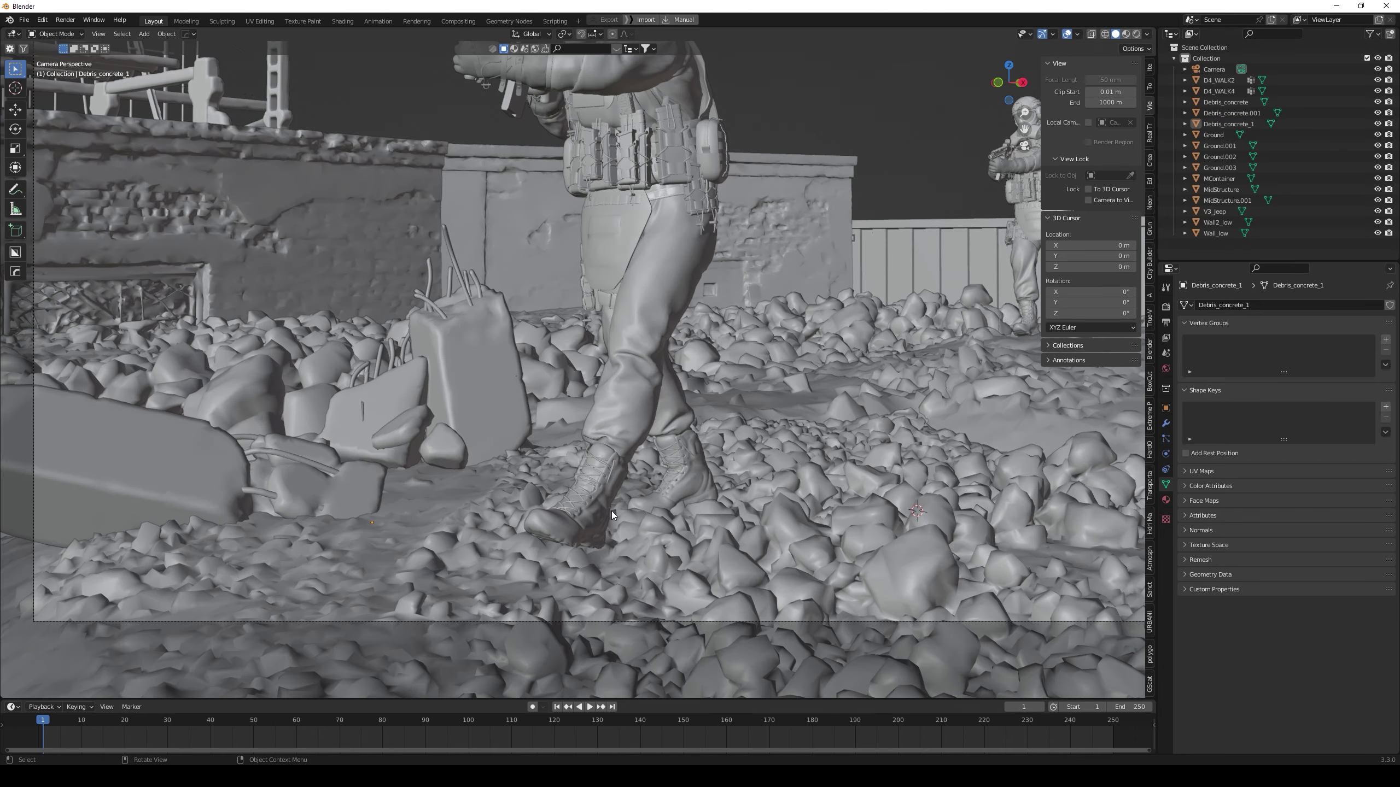
{"action": "scroll", "coordinate": [693, 493], "scroll_direction": "down", "scroll_amount": 6}
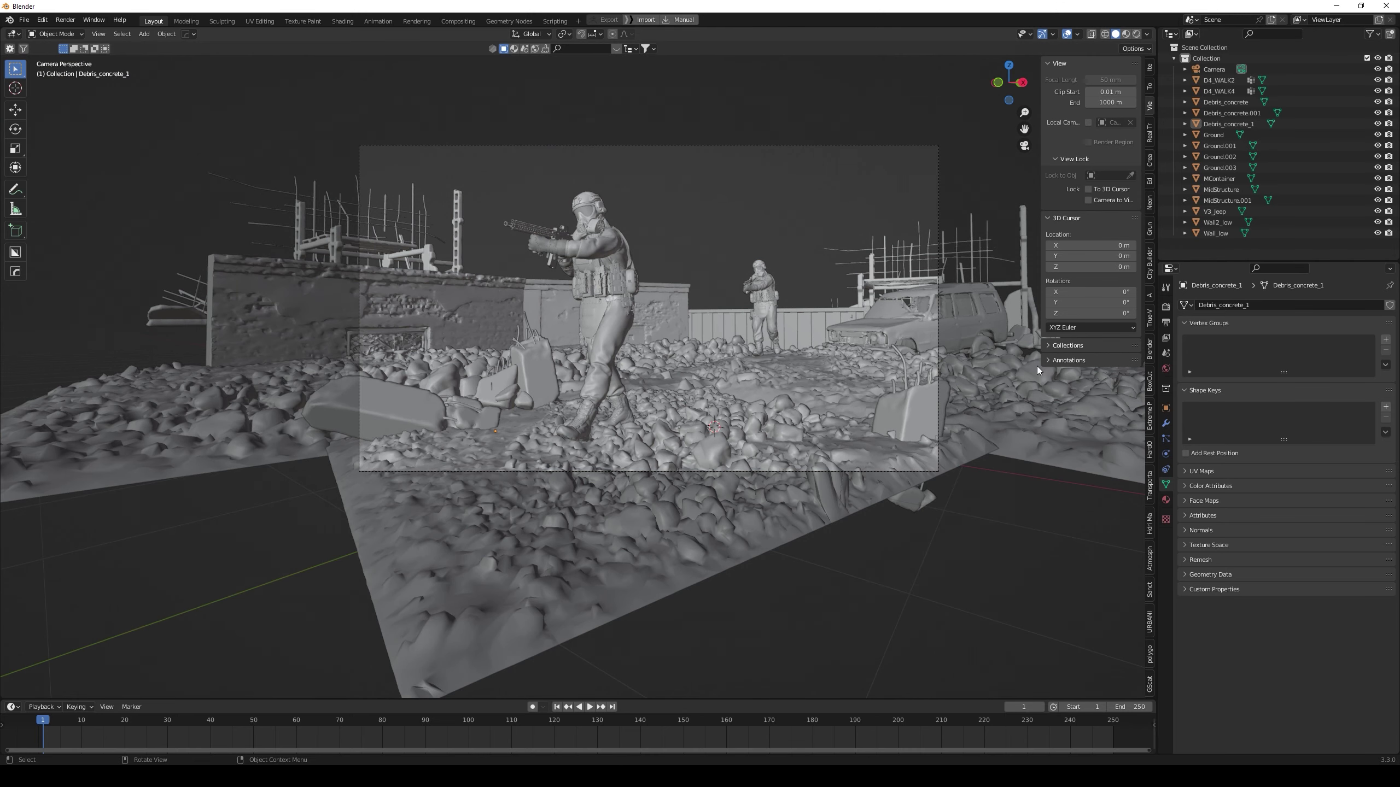
{"action": "left_click", "coordinate": [1166, 308]}
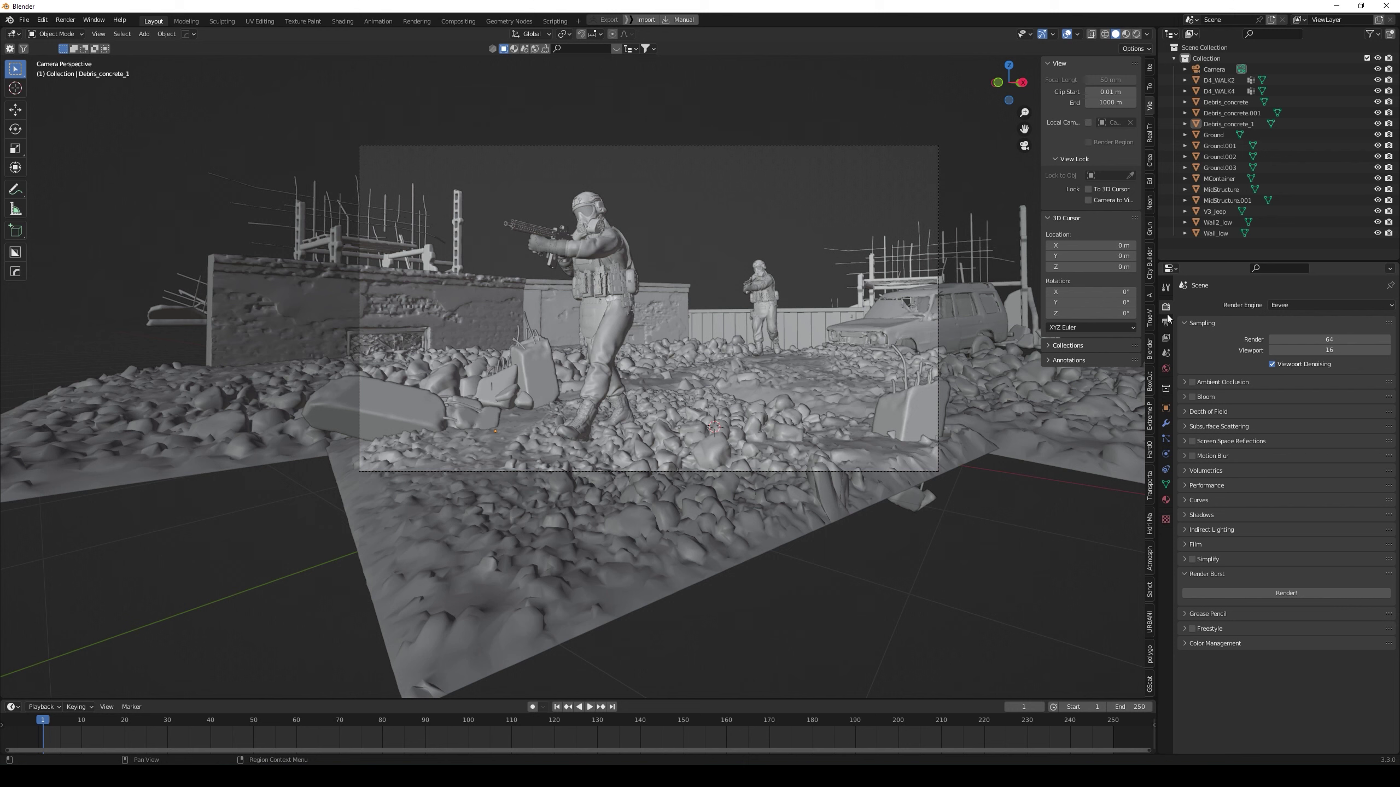
Enable True-Sky, set the camera's depth of field focus to D4_WALK4, and preview rendered shading
{"action": "left_click", "coordinate": [1149, 319]}
{"action": "left_click", "coordinate": [1072, 490]}
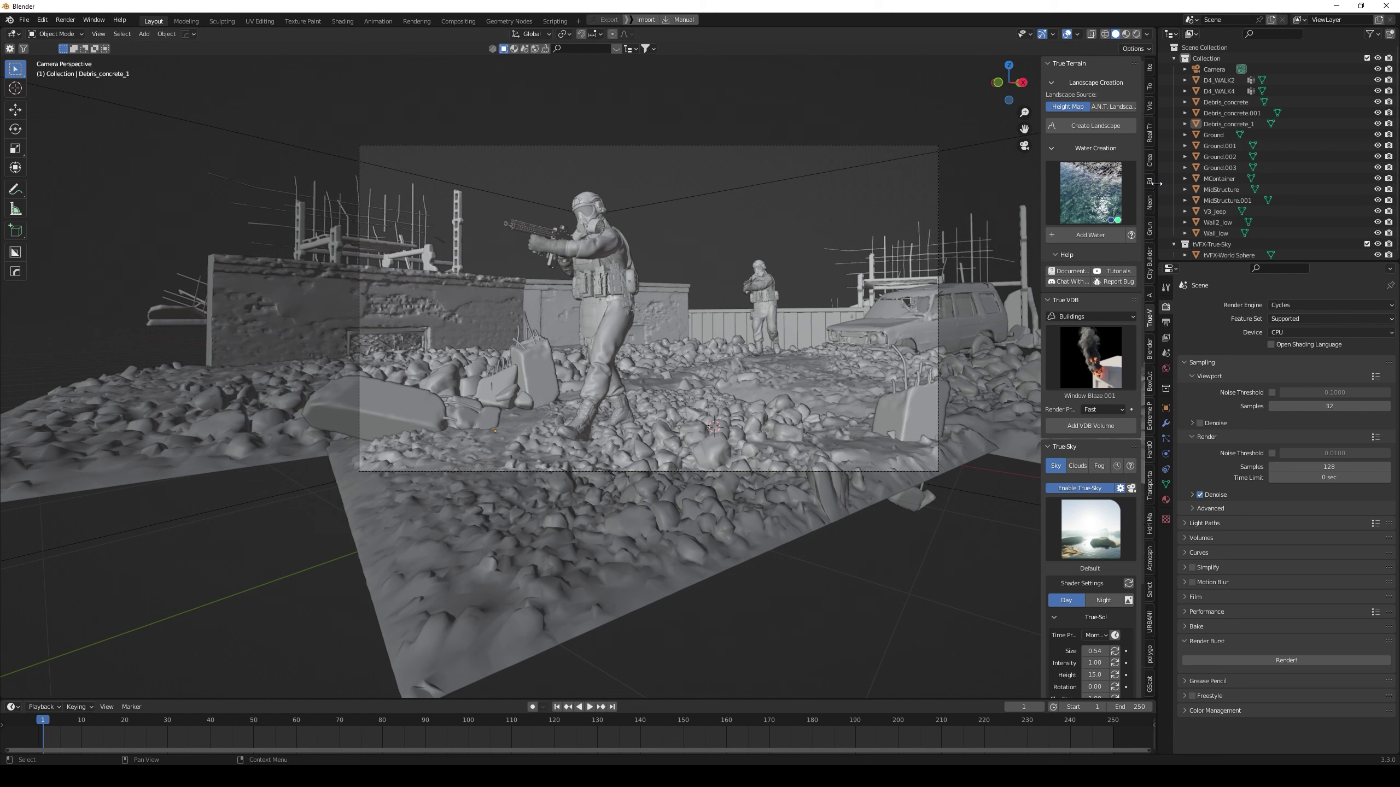
{"action": "left_click", "coordinate": [1218, 70]}
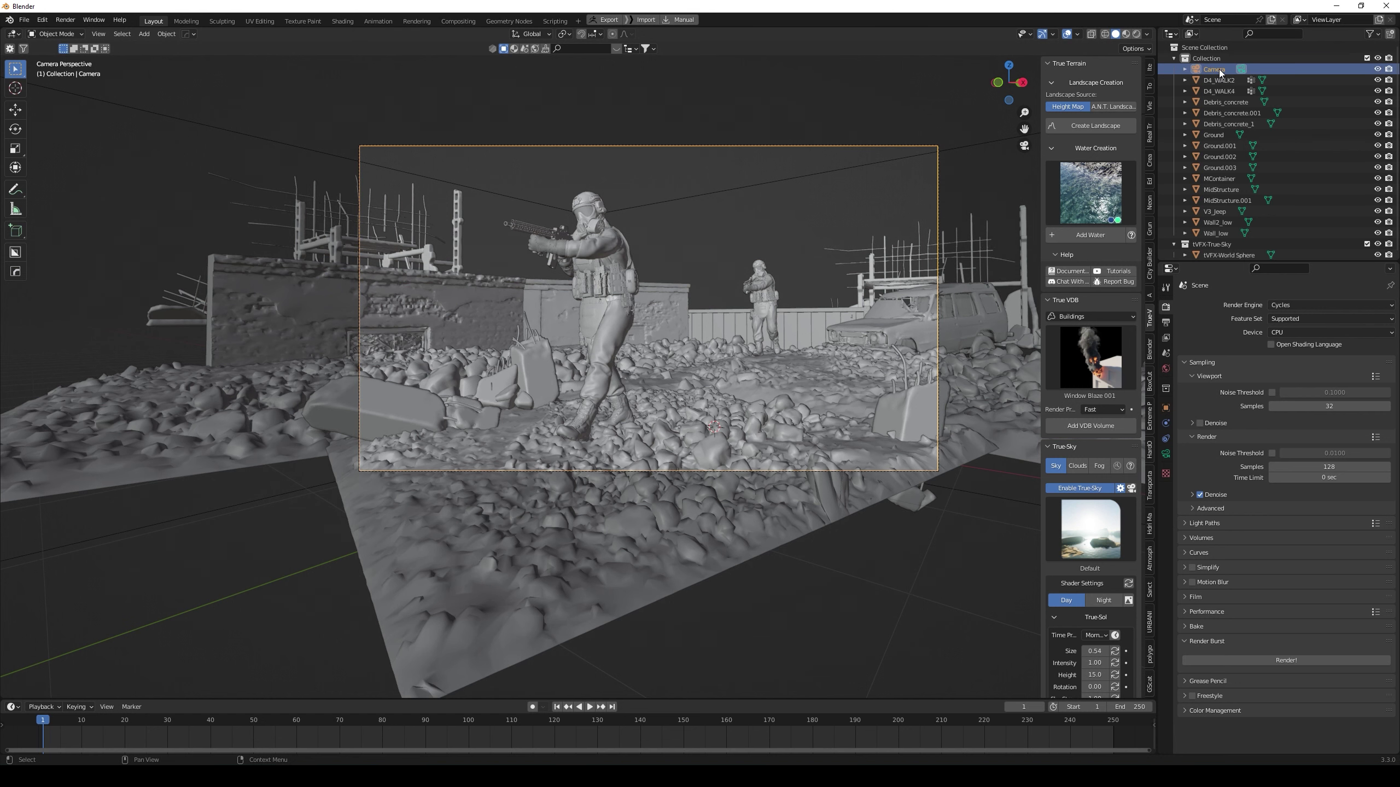
{"action": "left_click", "coordinate": [1166, 454]}
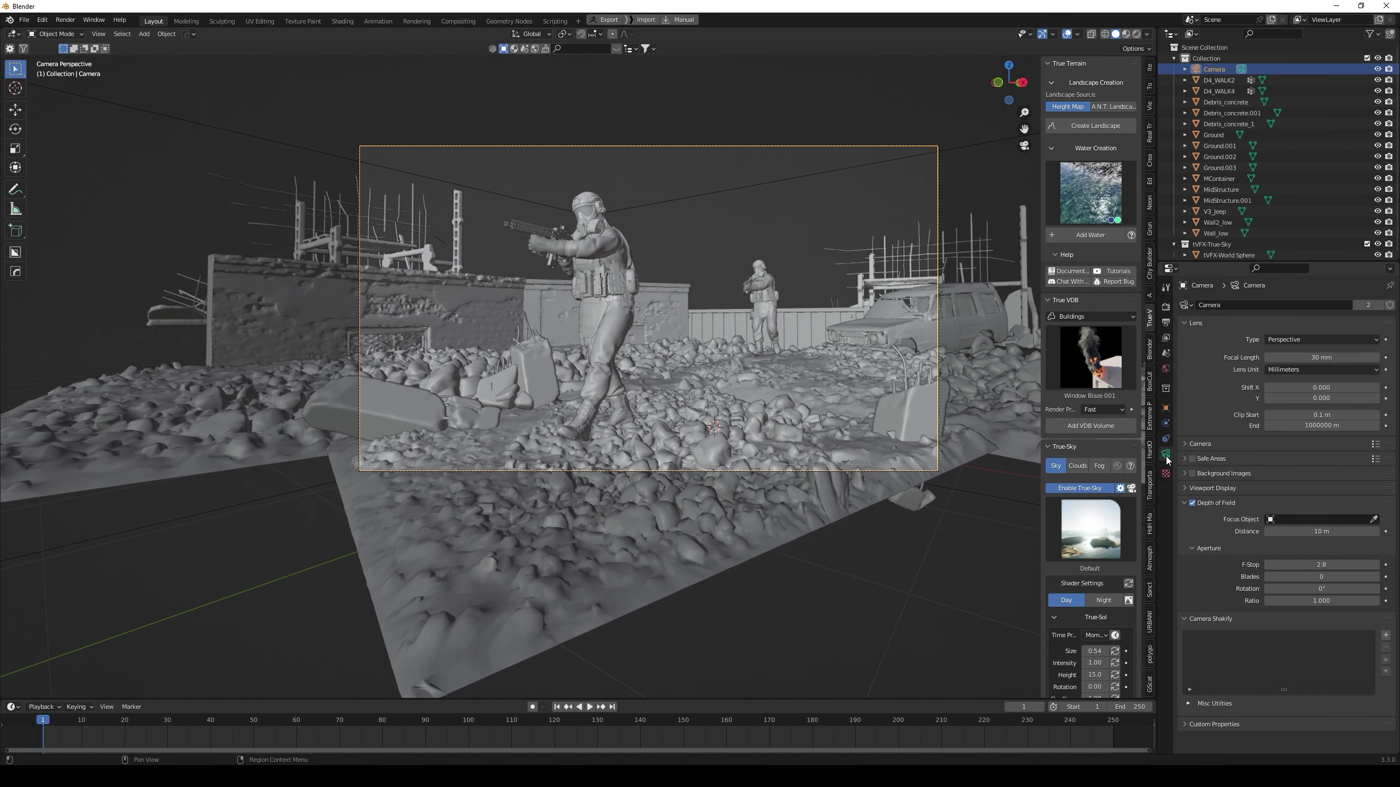
{"action": "left_click", "coordinate": [1373, 519]}
{"action": "left_click", "coordinate": [583, 209]}
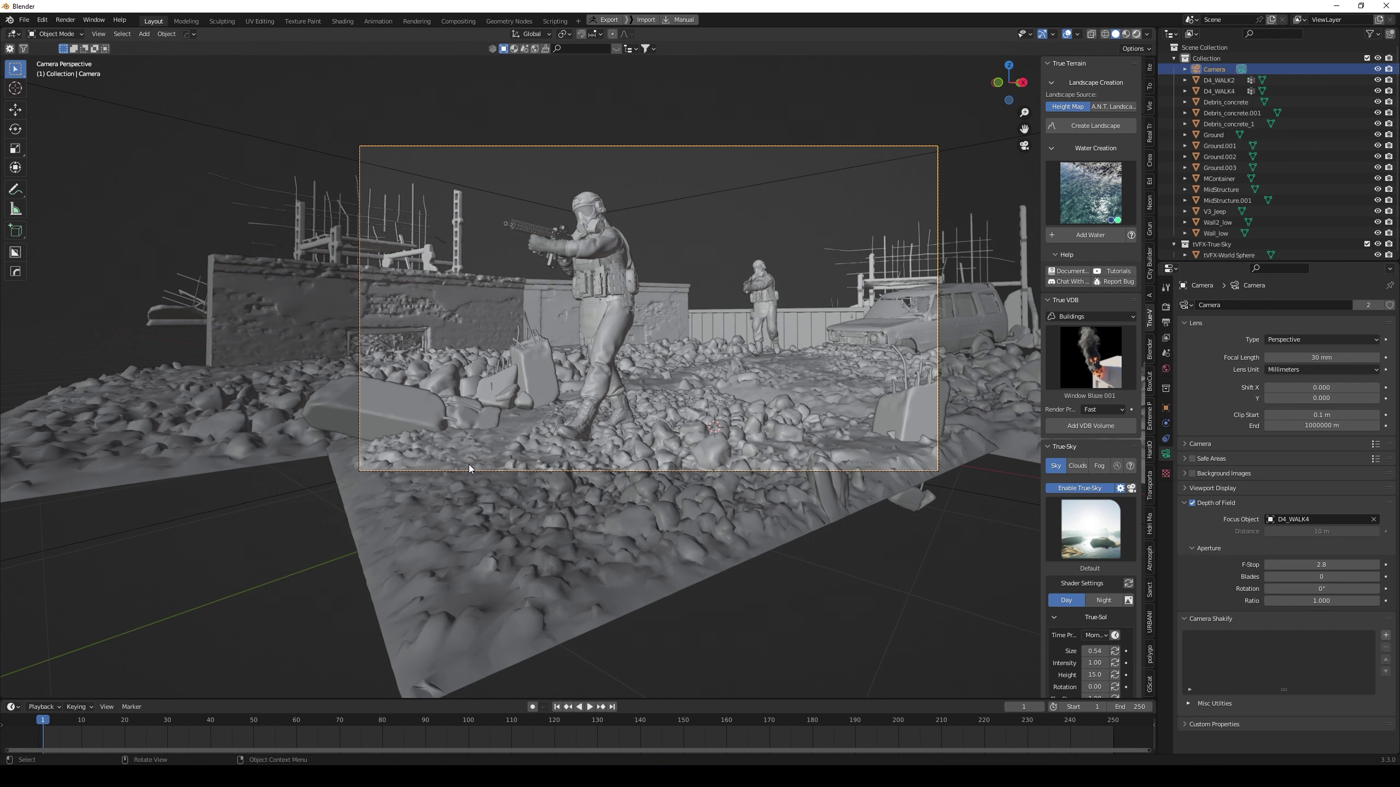
{"action": "key", "text": "z"}
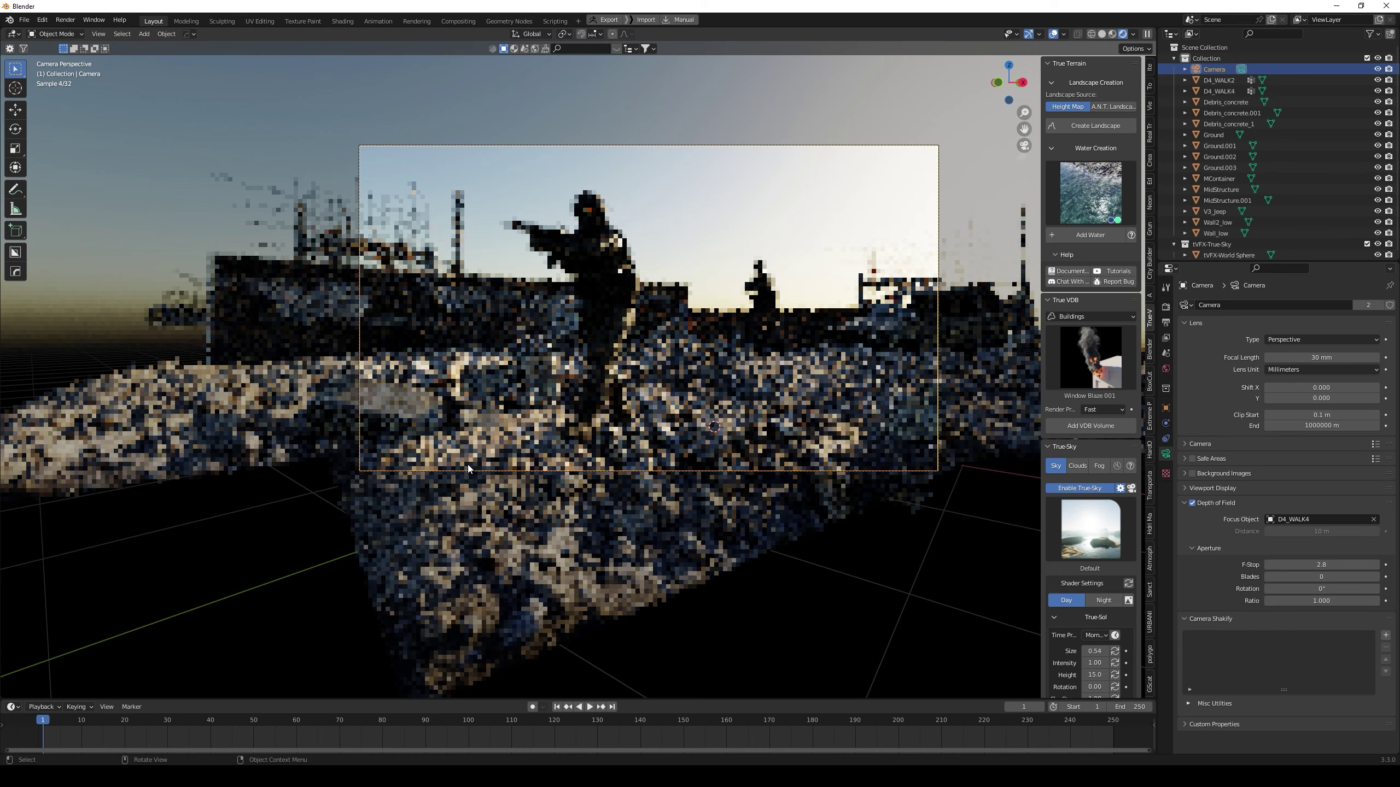
Set the True-Sol sun Rotation to -186.8 and lower its Height to 11.1
{"action": "scroll", "coordinate": [1119, 601], "scroll_direction": "down", "scroll_amount": 6}
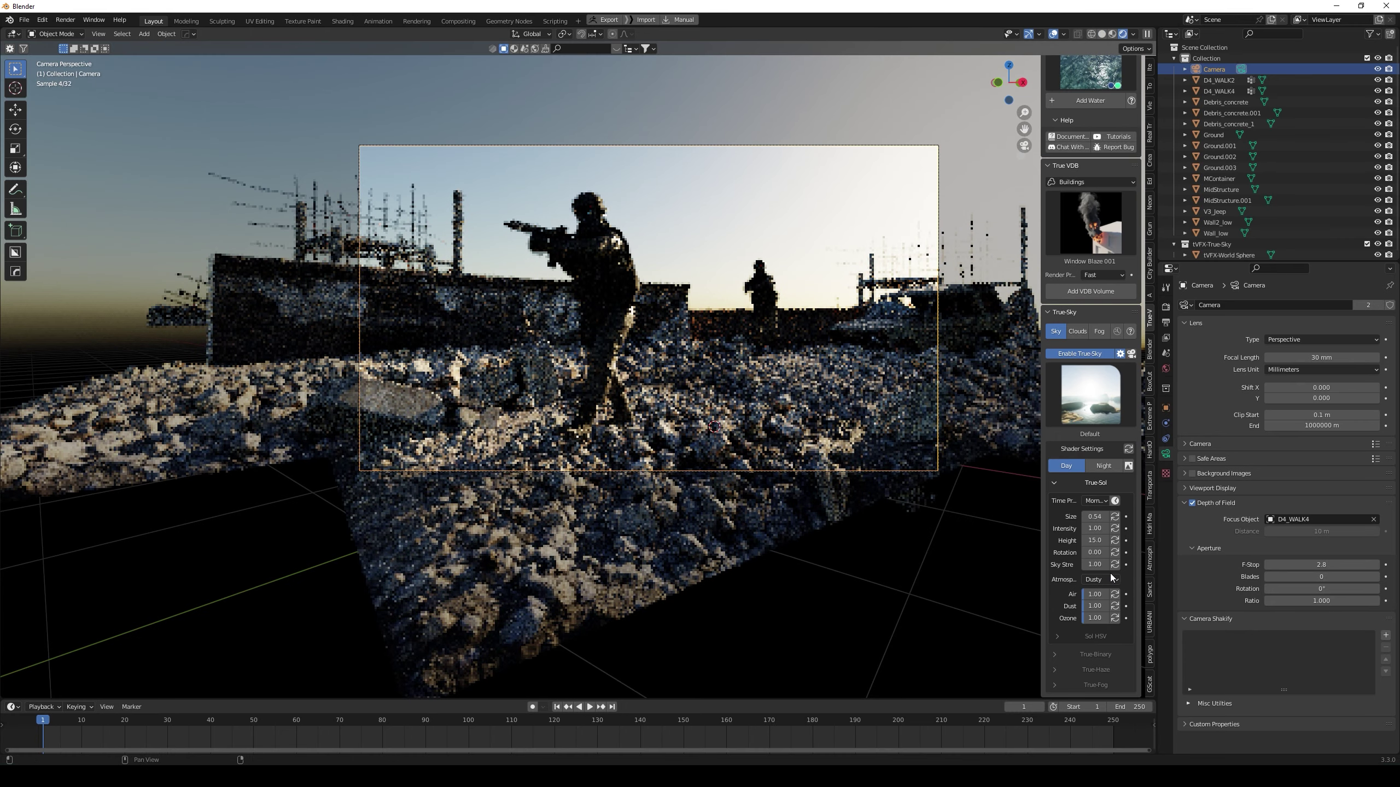
{"action": "left_click_drag", "start_coordinate": [1041, 515], "coordinate": [990, 515]}
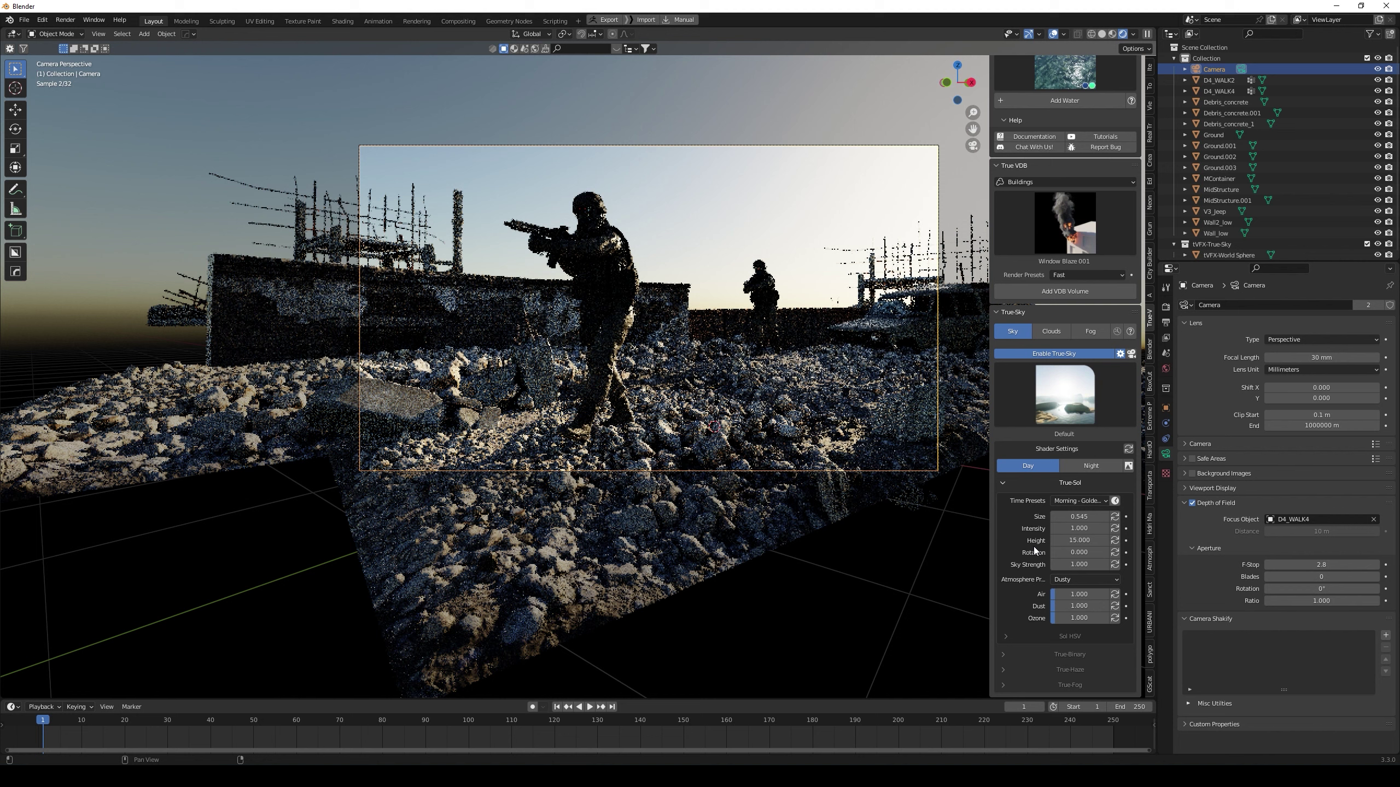
{"action": "left_click_drag", "start_coordinate": [1079, 551], "coordinate": [989, 551]}
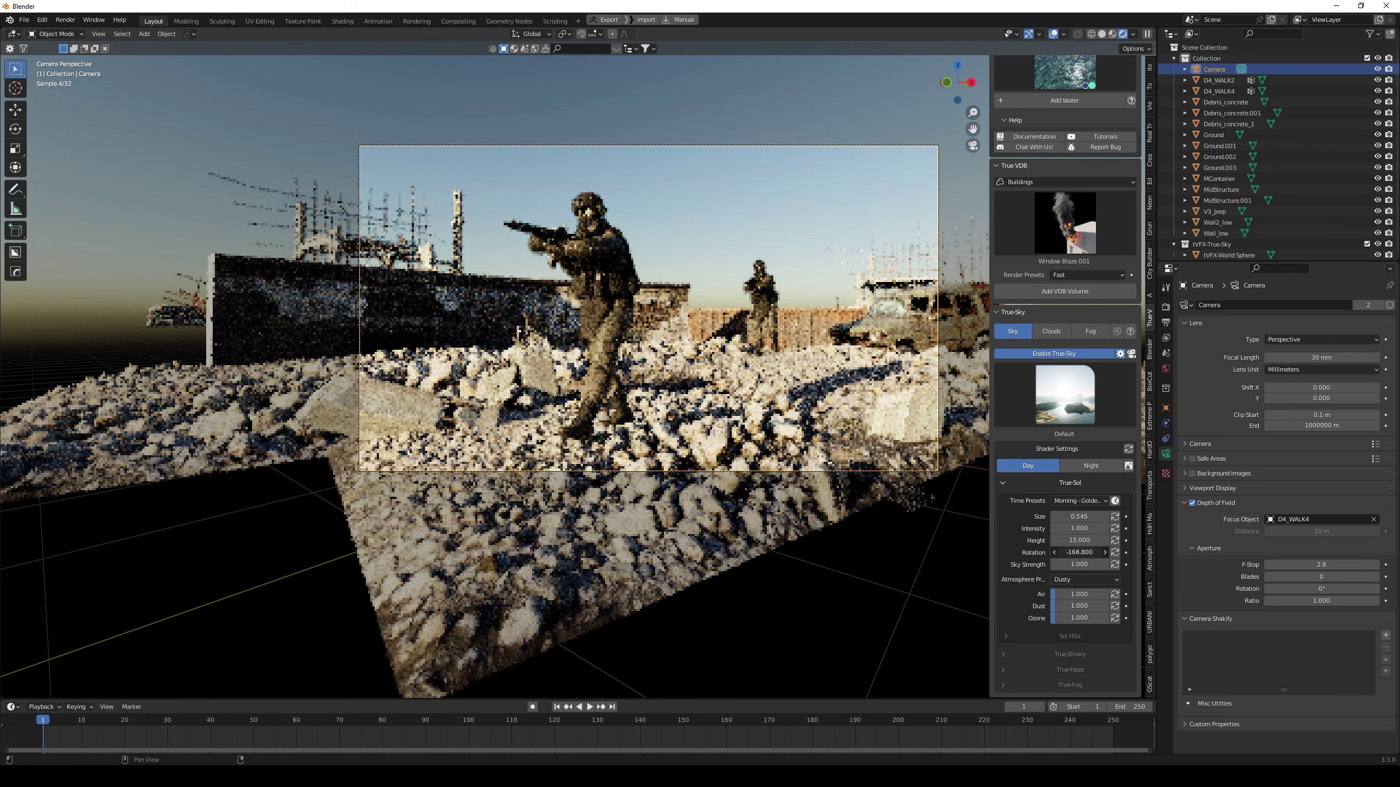
{"action": "left_click_drag", "start_coordinate": [1079, 552], "coordinate": [1067, 552]}
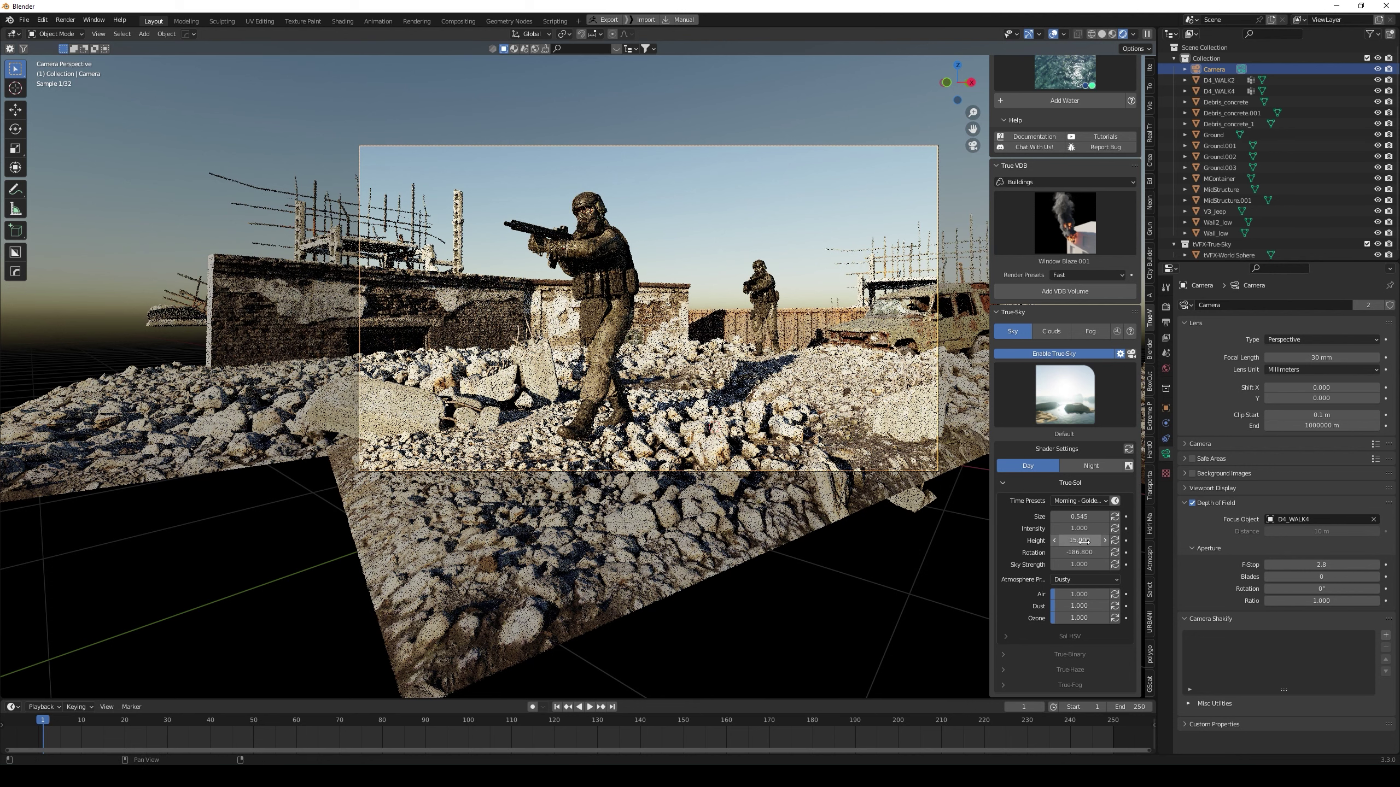
{"action": "mouse_move", "coordinate": [1079, 540]}
{"action": "left_mouse_down"}
{"action": "mouse_move", "coordinate": [1042, 540]}
{"action": "mouse_move", "coordinate": [1056, 541]}
{"action": "left_mouse_up"}
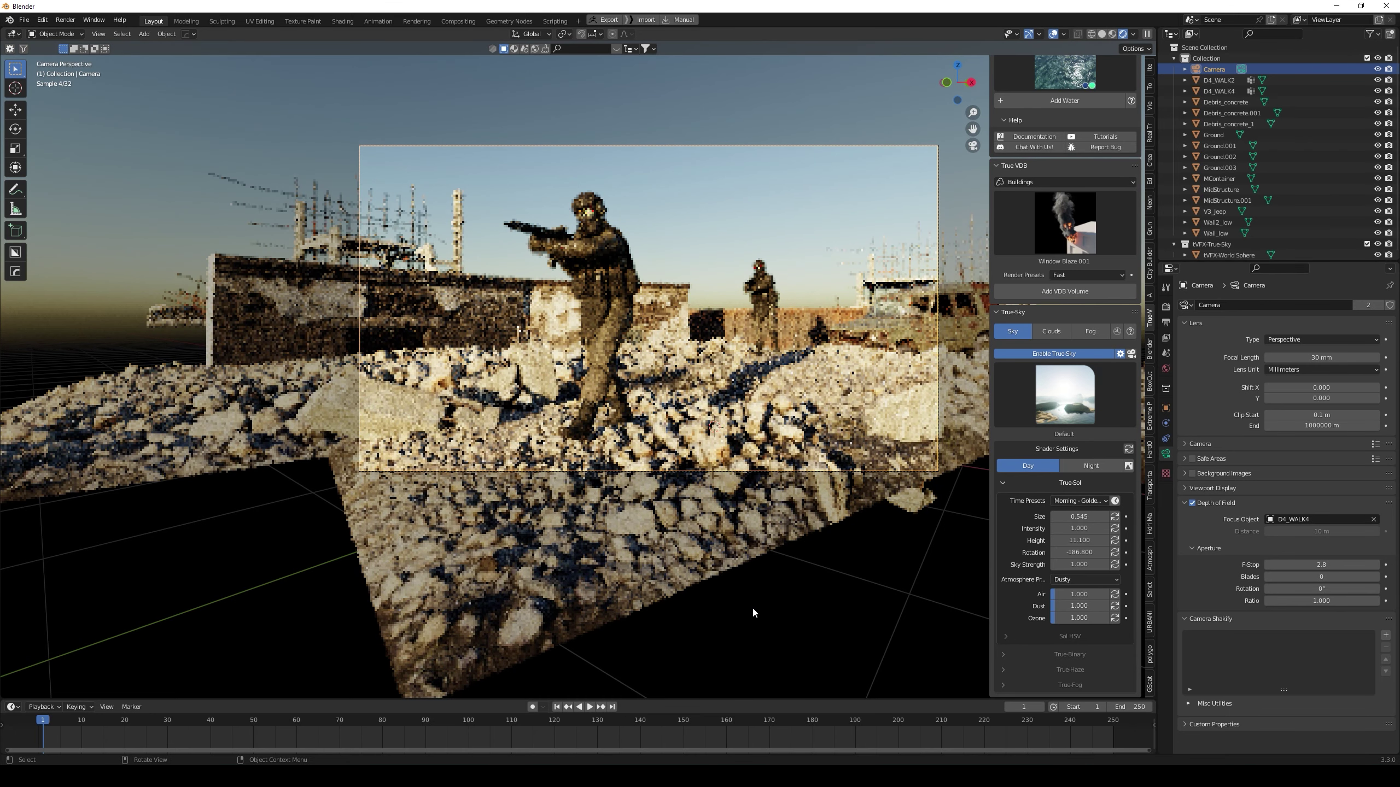
Move the MContainer object and rotate it slightly into its new position
{"action": "left_click", "coordinate": [731, 333]}
{"action": "key", "text": "g"}
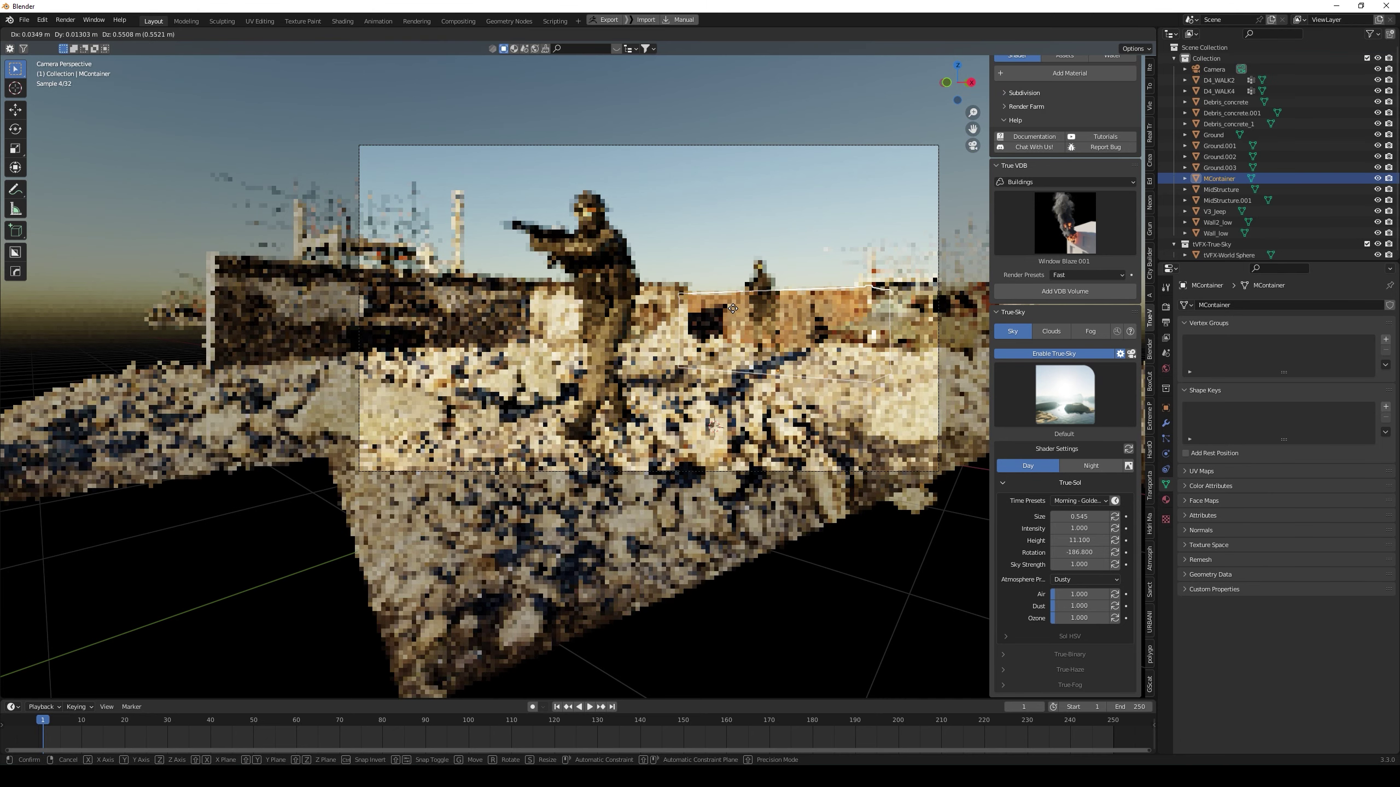
{"action": "left_click", "coordinate": [732, 308]}
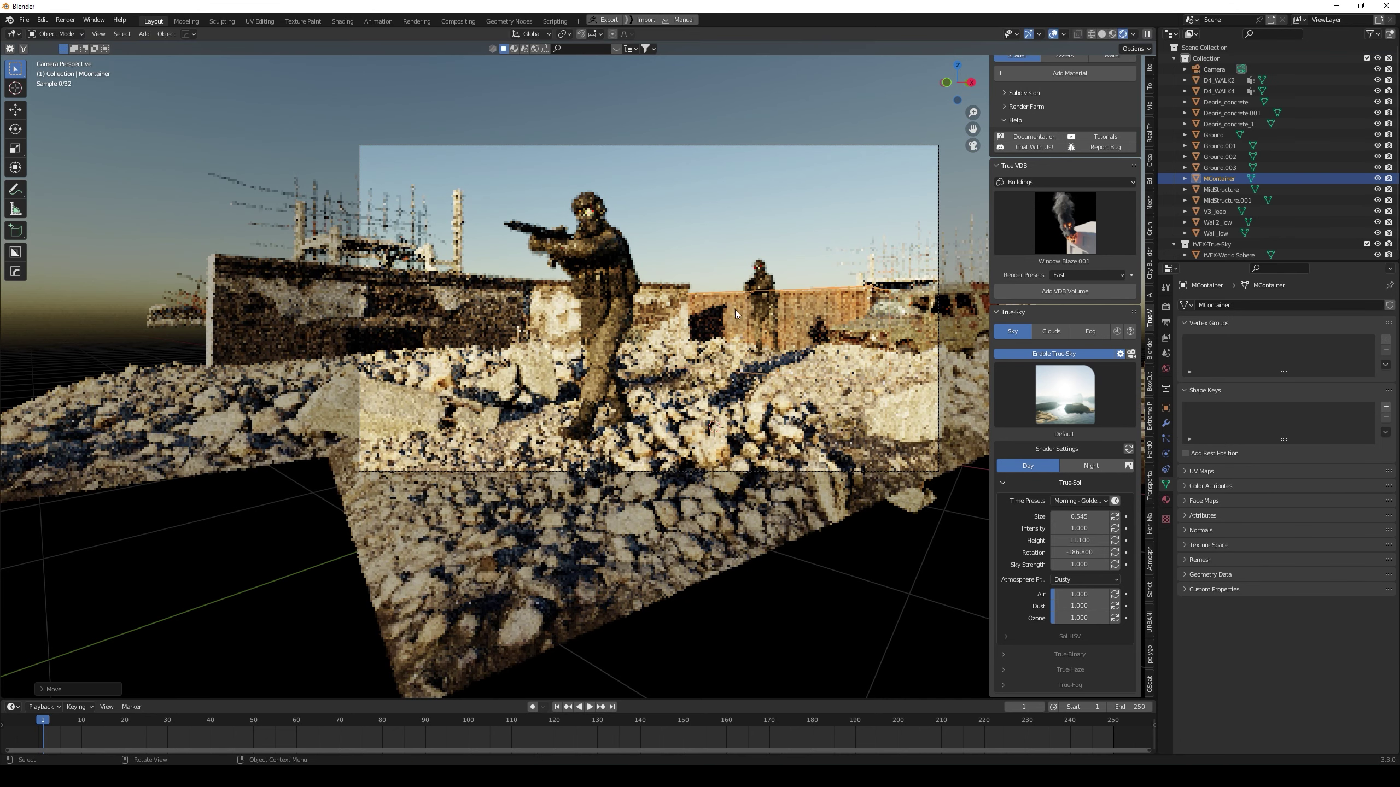
{"action": "key", "text": "r"}
{"action": "left_click", "coordinate": [820, 320]}
{"action": "key", "text": "g"}
{"action": "key", "text": "Escape"}
{"action": "key", "text": "ctrl+z"}
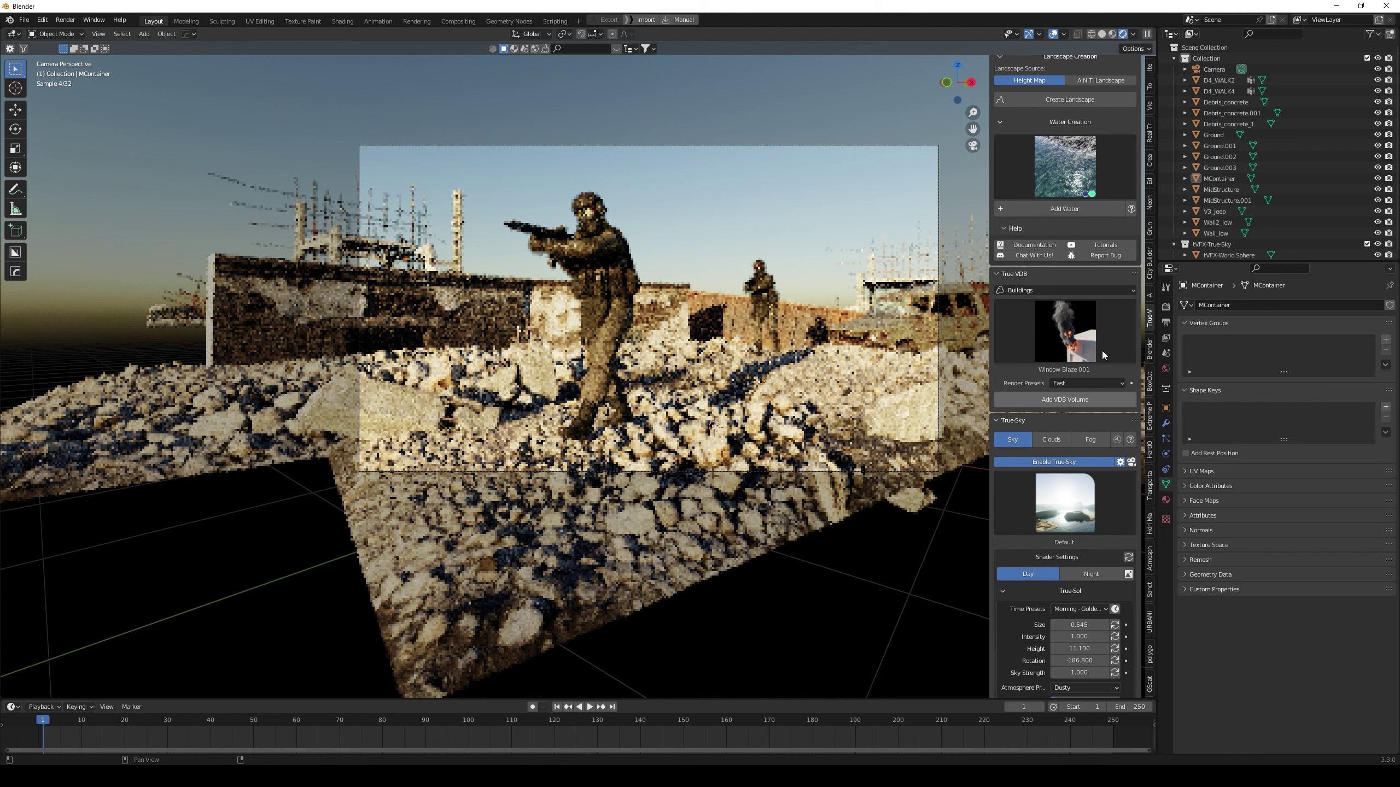
Set the Cycles render device to GPU Compute, then select the MidStructure.001 scaffolding
{"action": "left_click", "coordinate": [1165, 309]}
{"action": "left_click", "coordinate": [1286, 332]}
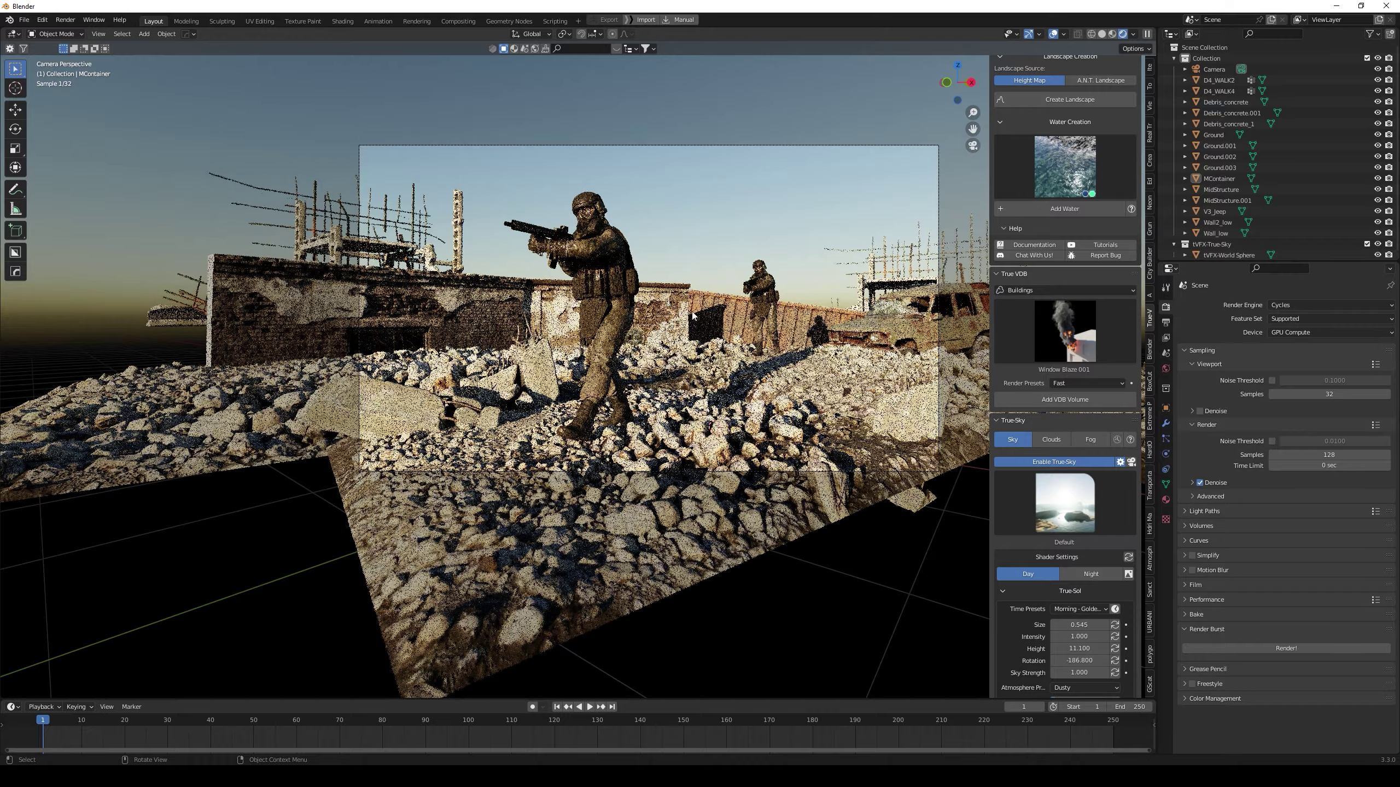
{"action": "left_click", "coordinate": [907, 264]}
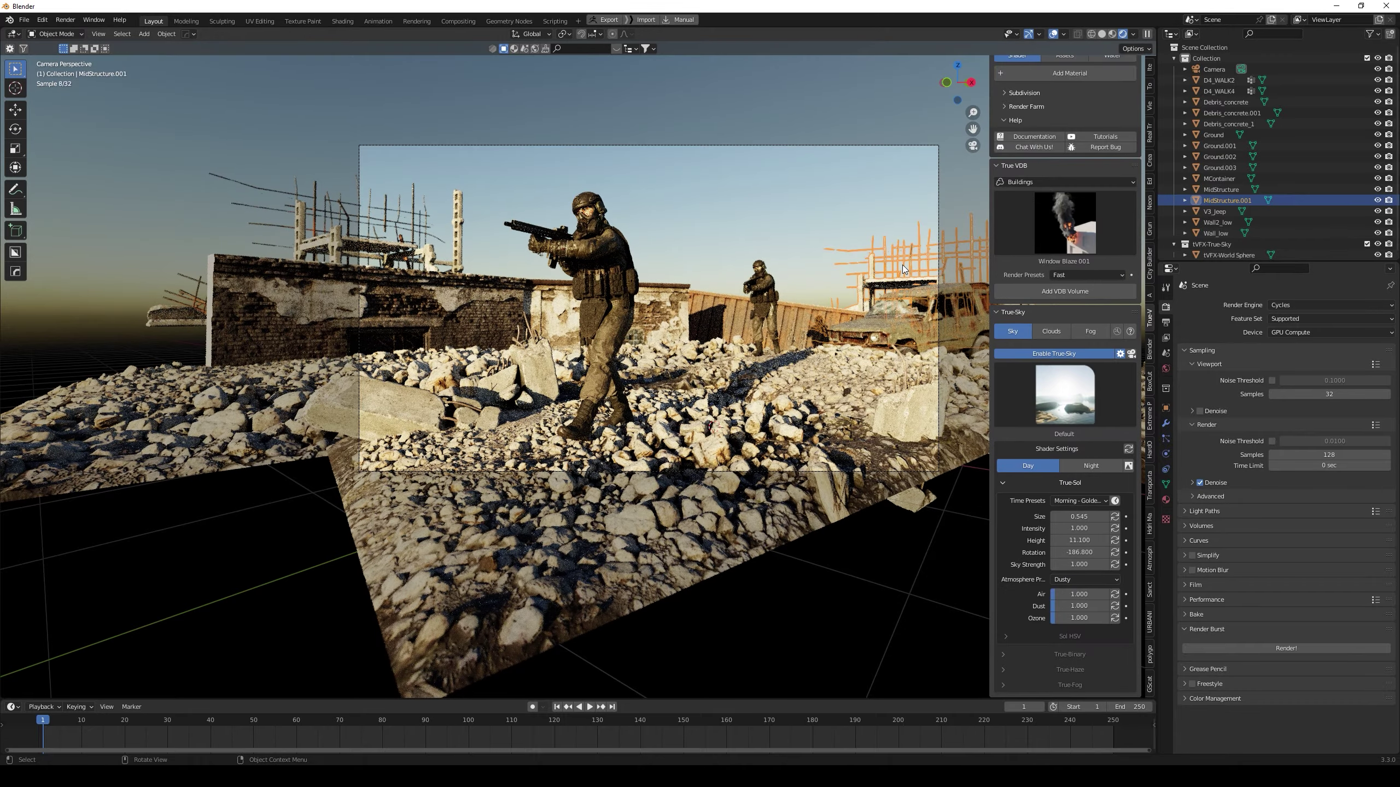
Move MidStructure.001 to a new background position and deselect it
{"action": "key", "text": "g"}
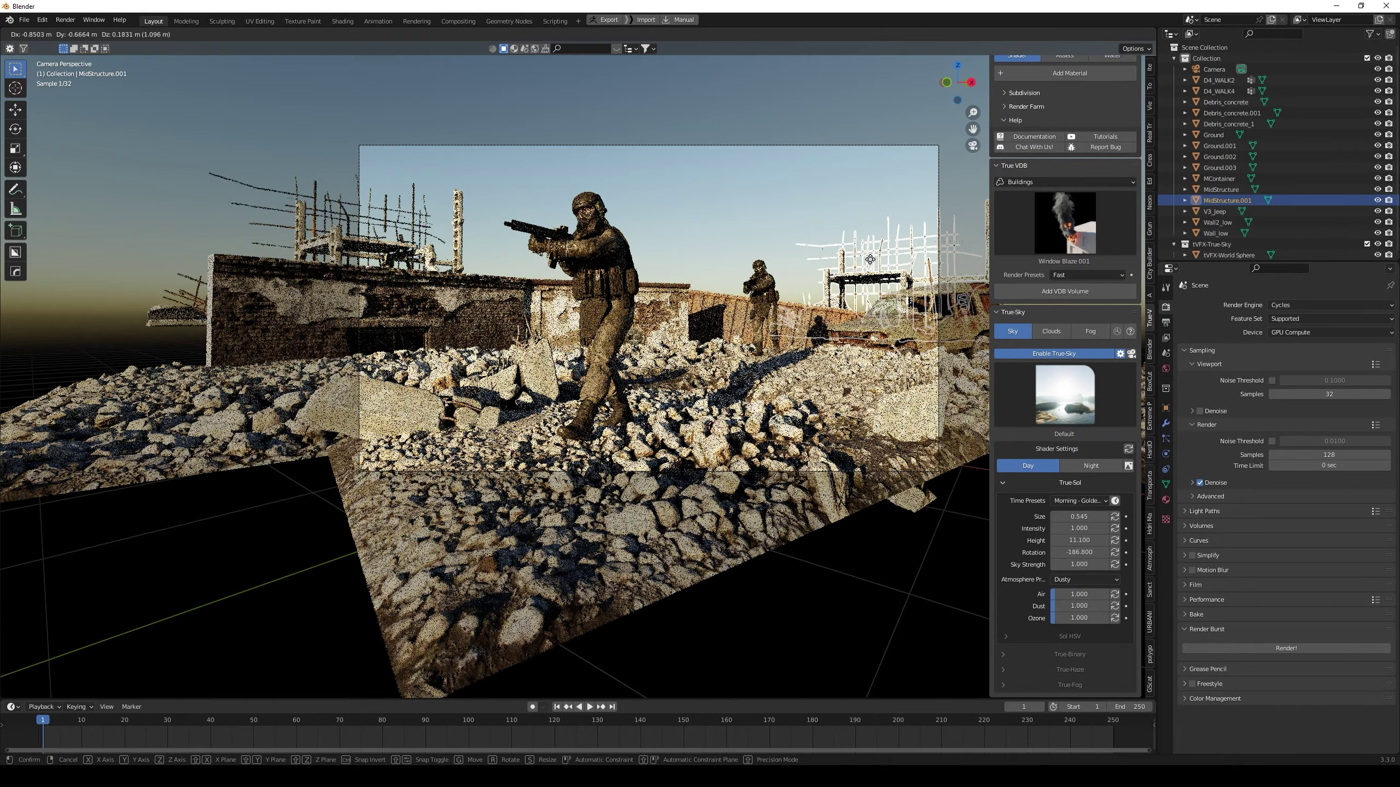
{"action": "left_click", "coordinate": [832, 203]}
{"action": "key", "text": "alt+a"}
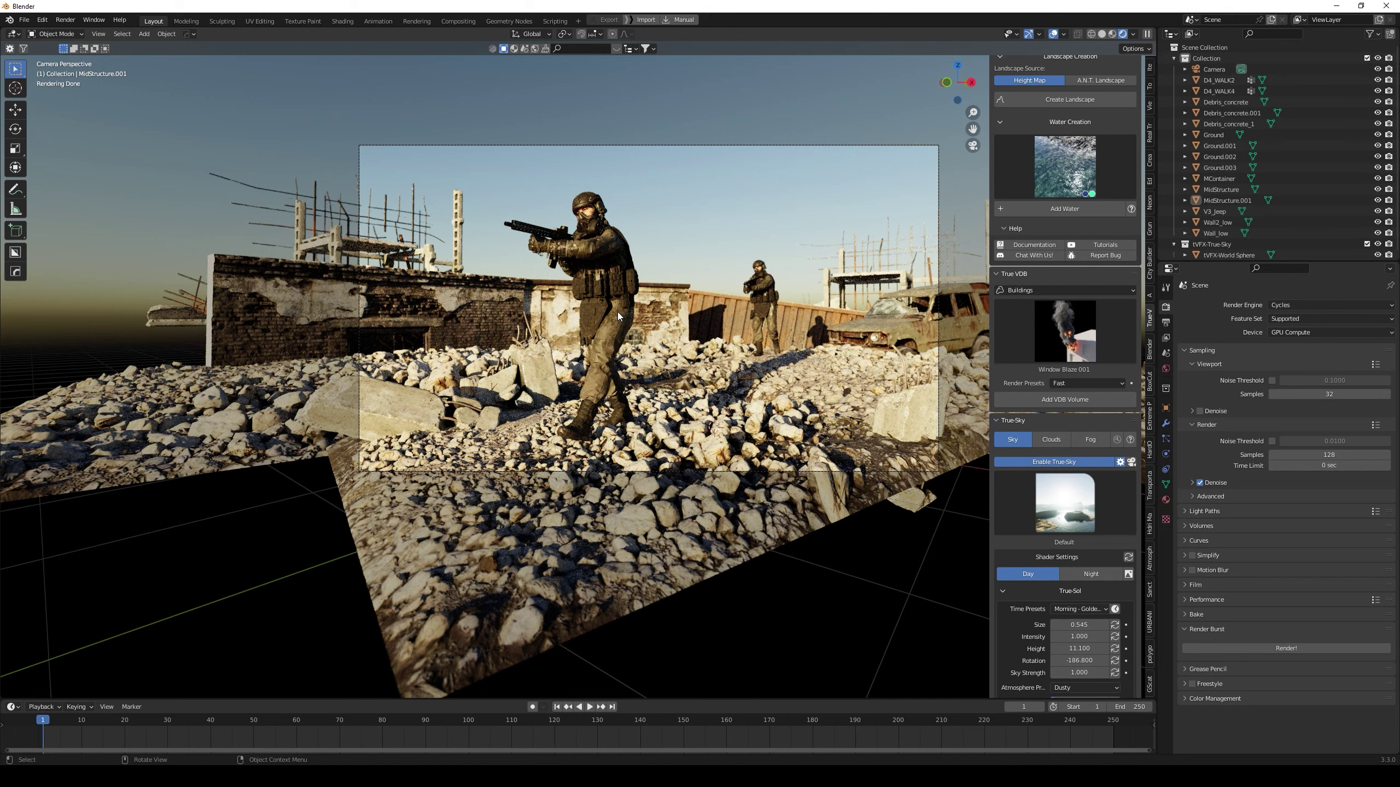
{"action": "scroll", "coordinate": [587, 320], "scroll_direction": "up", "scroll_amount": 4}
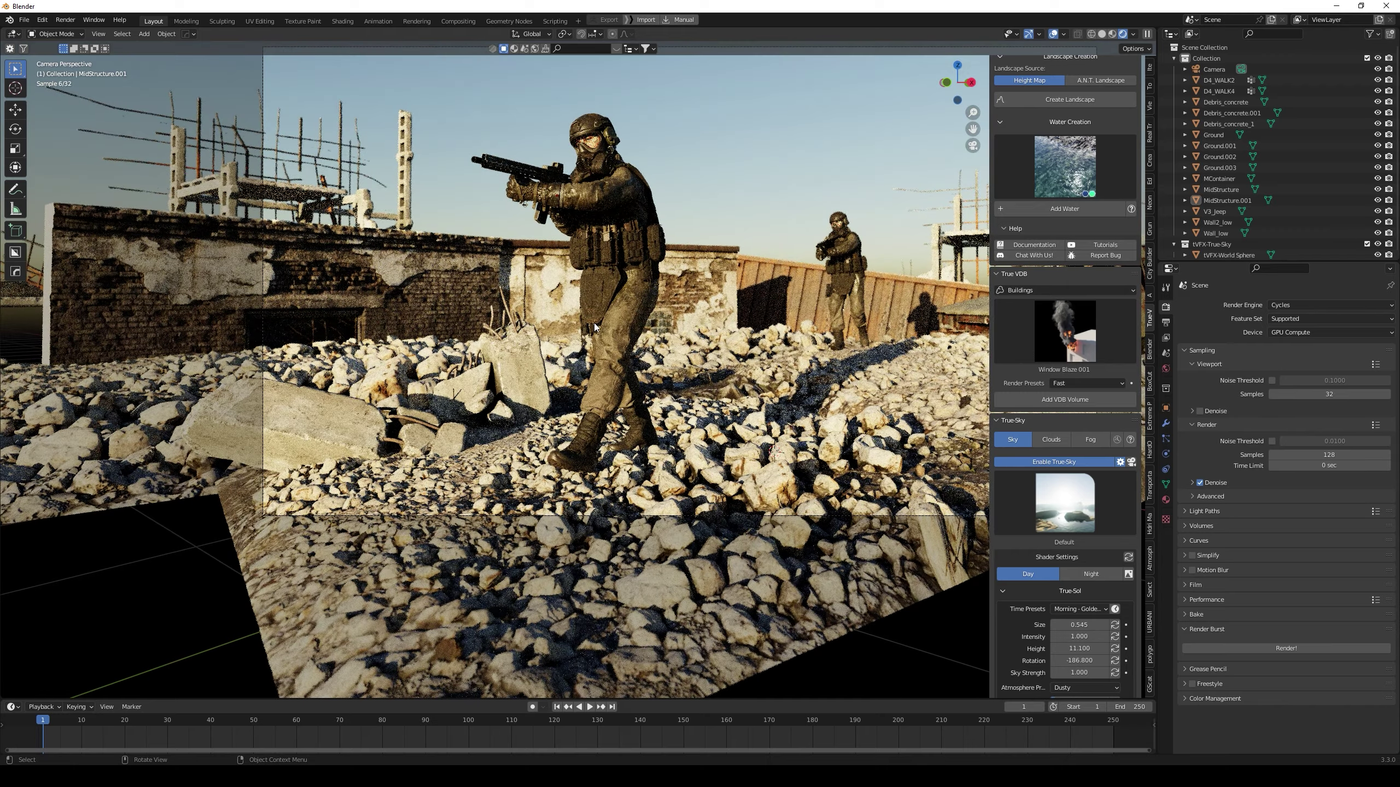
{"action": "scroll", "coordinate": [594, 322], "scroll_direction": "up", "scroll_amount": 3}
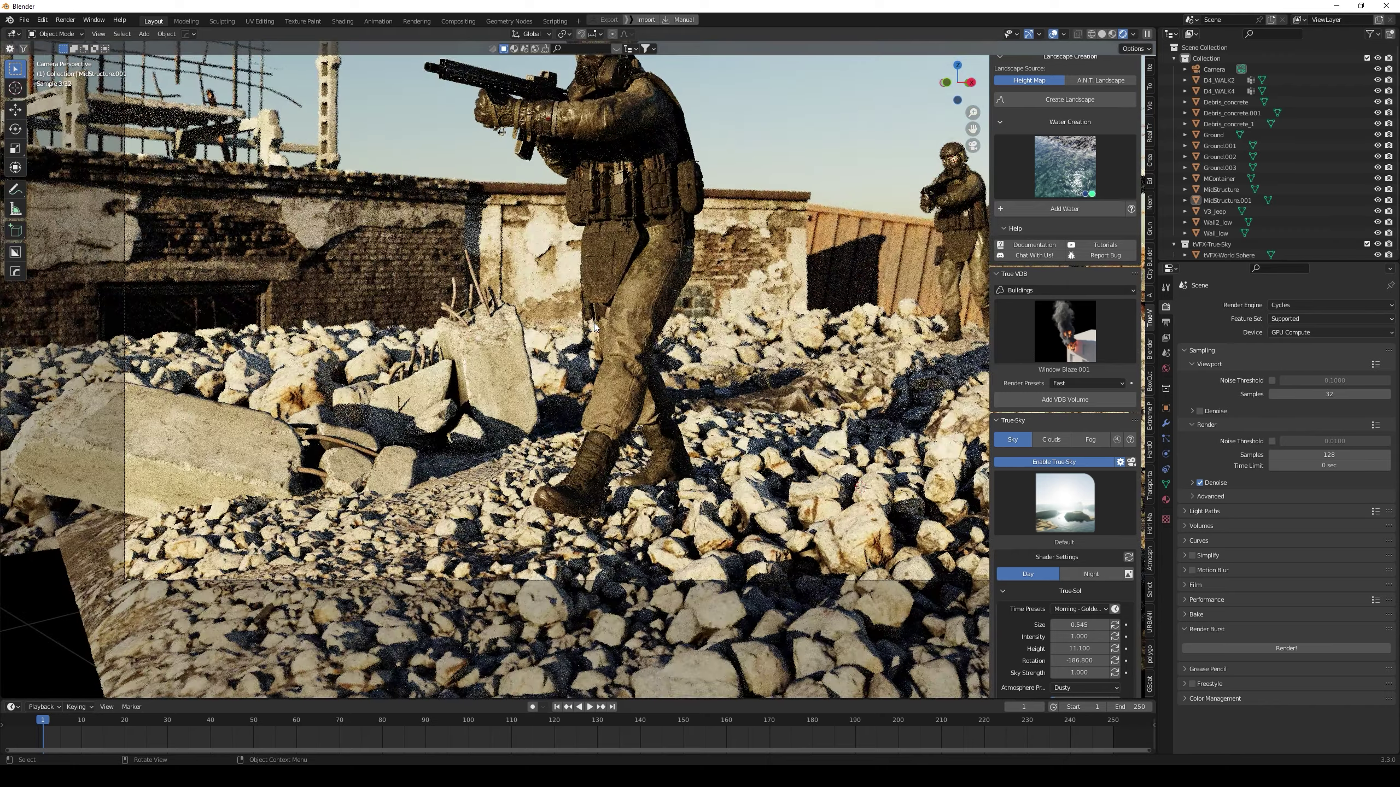
{"action": "scroll", "coordinate": [594, 323], "scroll_direction": "down", "scroll_amount": 3}
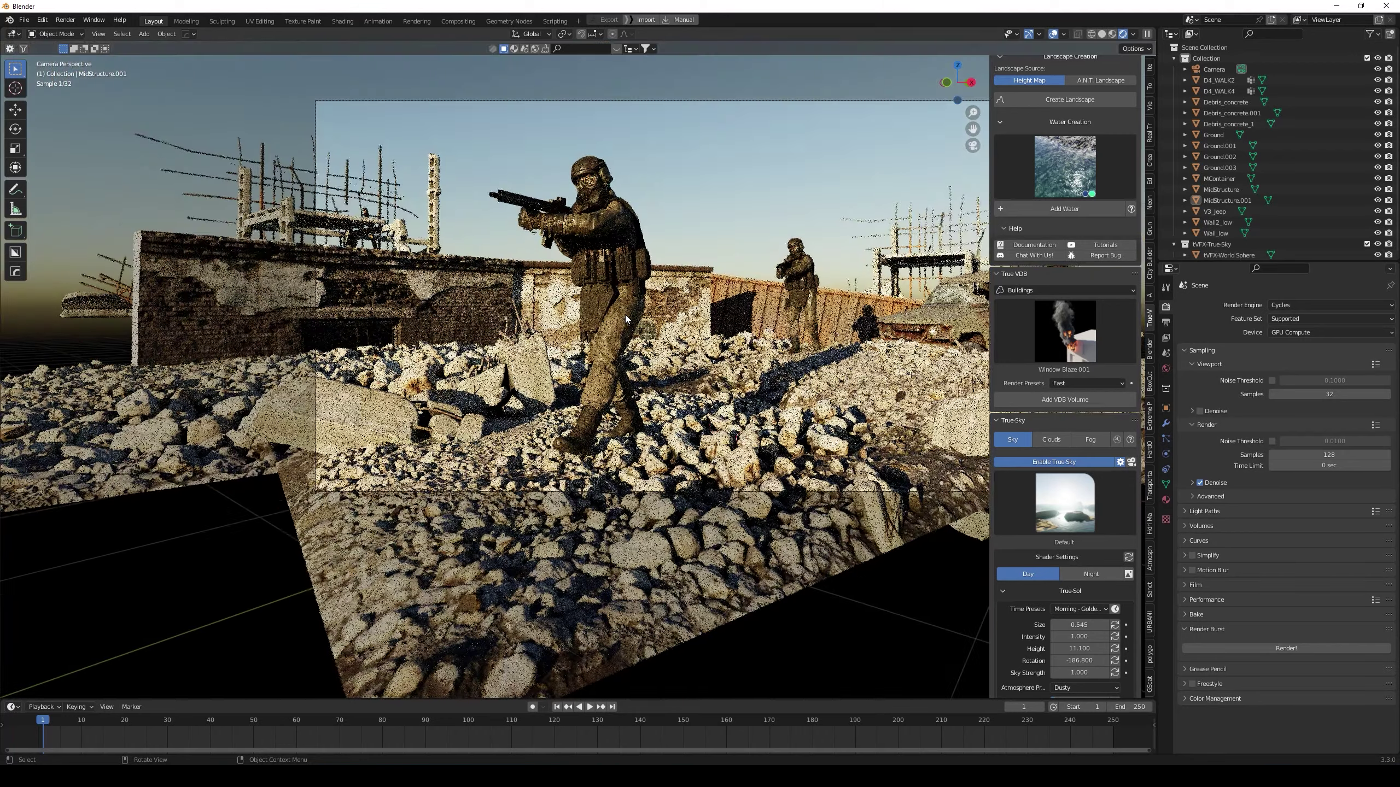
{"action": "scroll", "coordinate": [626, 315], "scroll_direction": "down", "scroll_amount": 2}
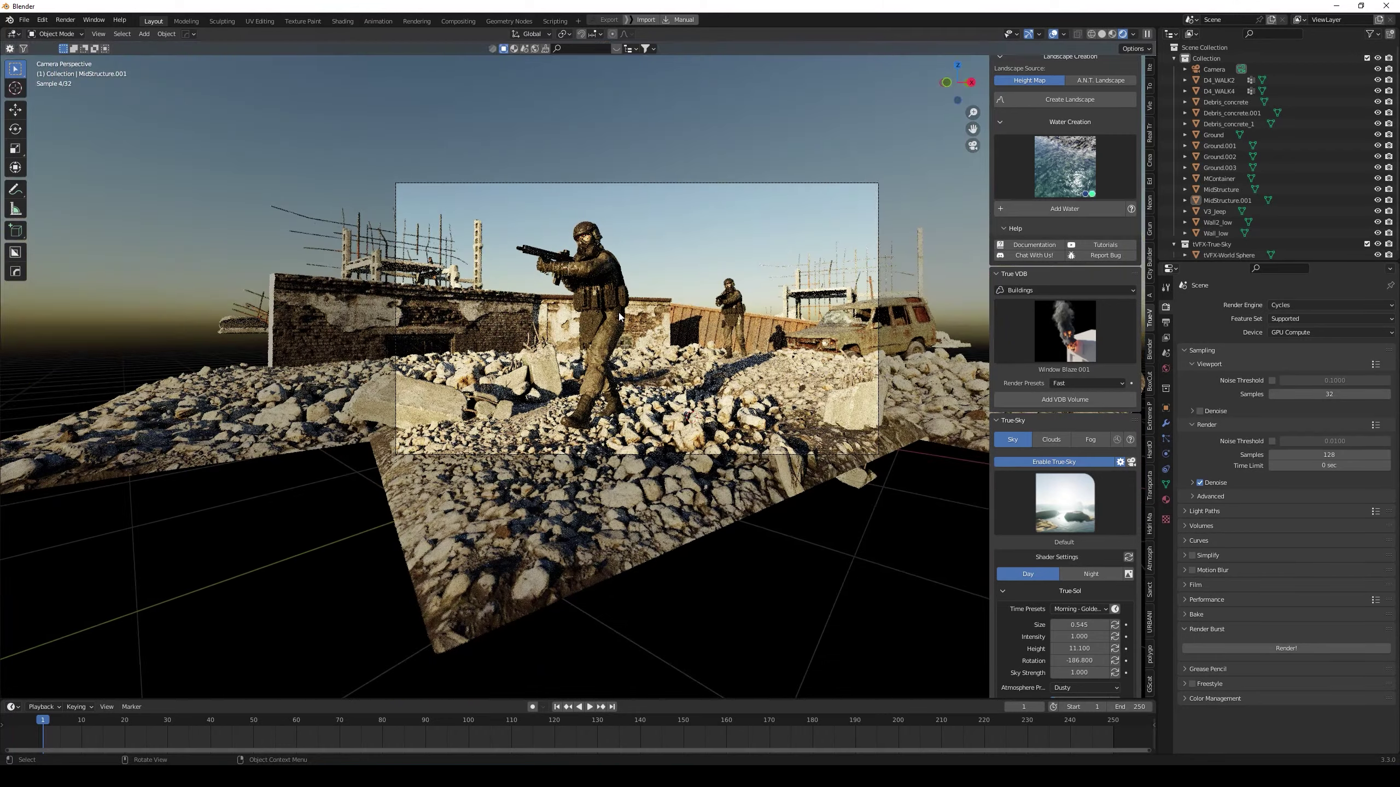
{"action": "left_click", "coordinate": [1209, 70]}
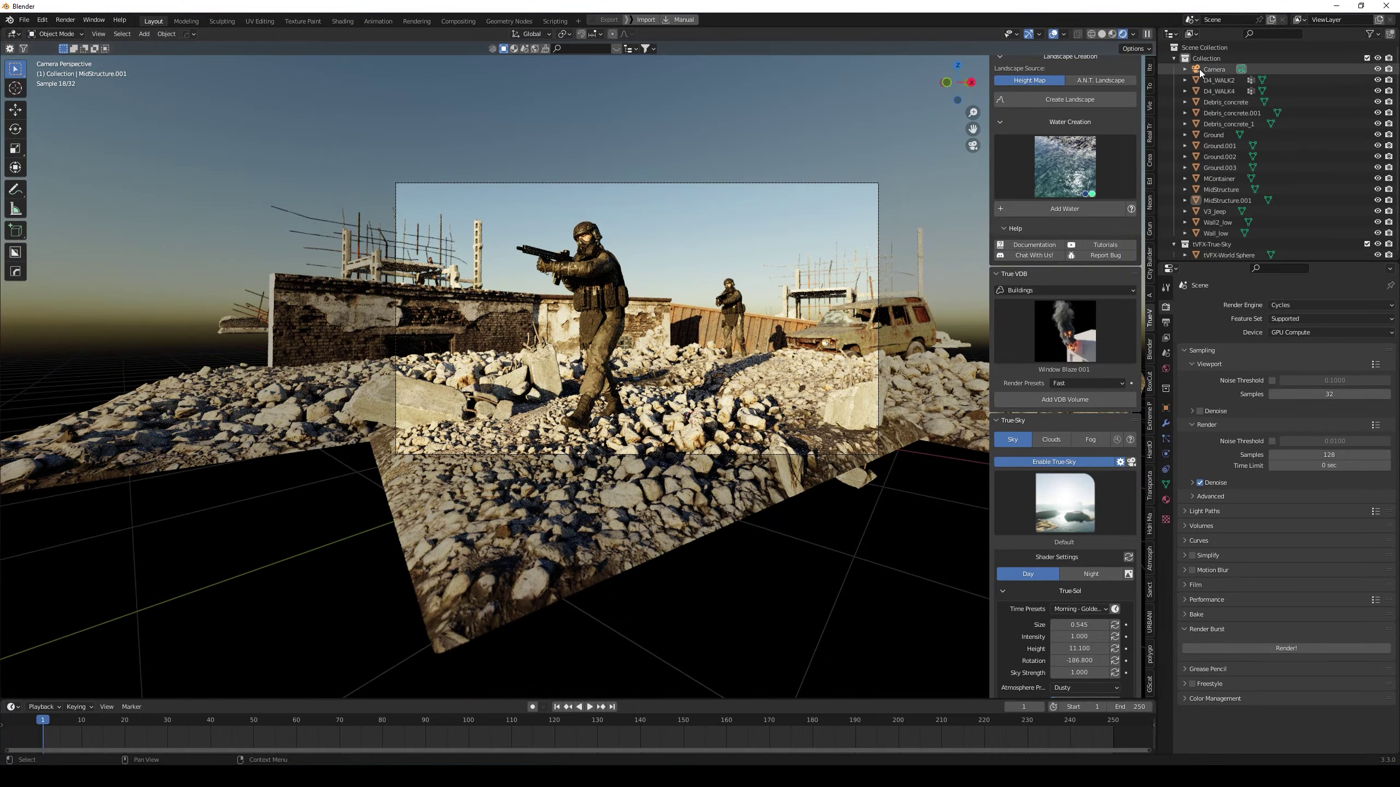
Lock the camera to the view and orbit until the soldier sits left of centre with the jeep at right
{"action": "left_click", "coordinate": [1148, 112]}
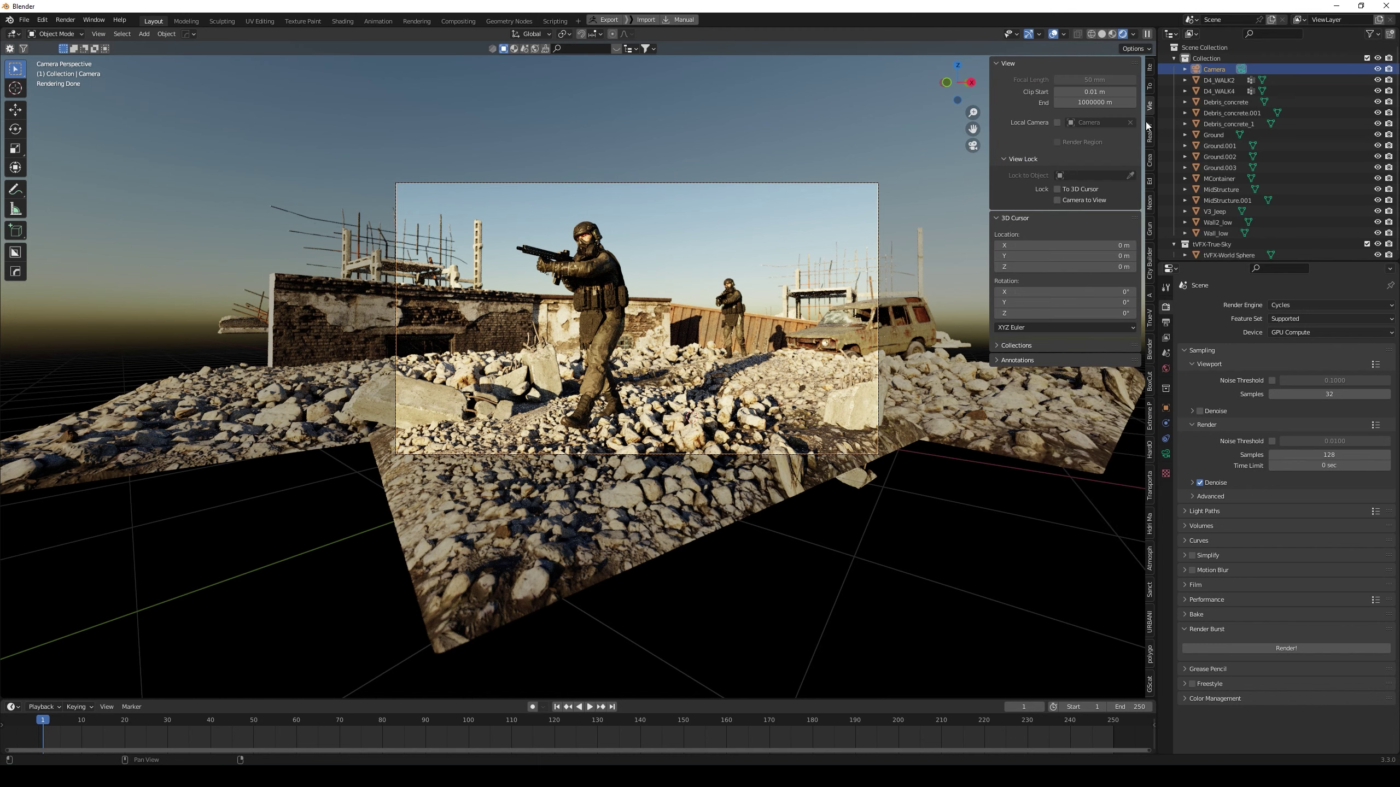
{"action": "left_click", "coordinate": [1067, 199]}
{"action": "middle_click_drag", "start_coordinate": [744, 325], "coordinate": [736, 325]}
{"action": "middle_click_drag", "start_coordinate": [730, 333], "coordinate": [745, 329]}
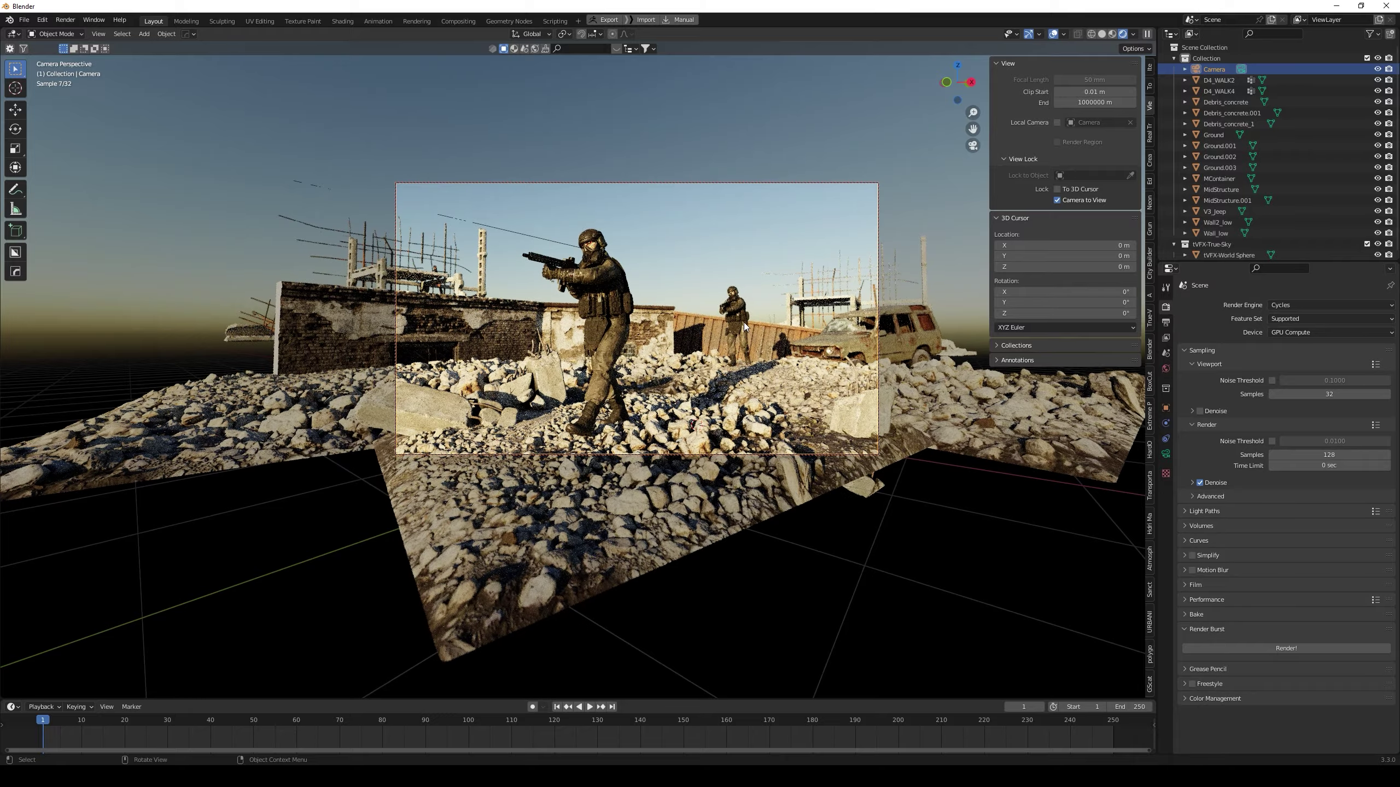
{"action": "middle_click_drag", "start_coordinate": [737, 329], "coordinate": [730, 325]}
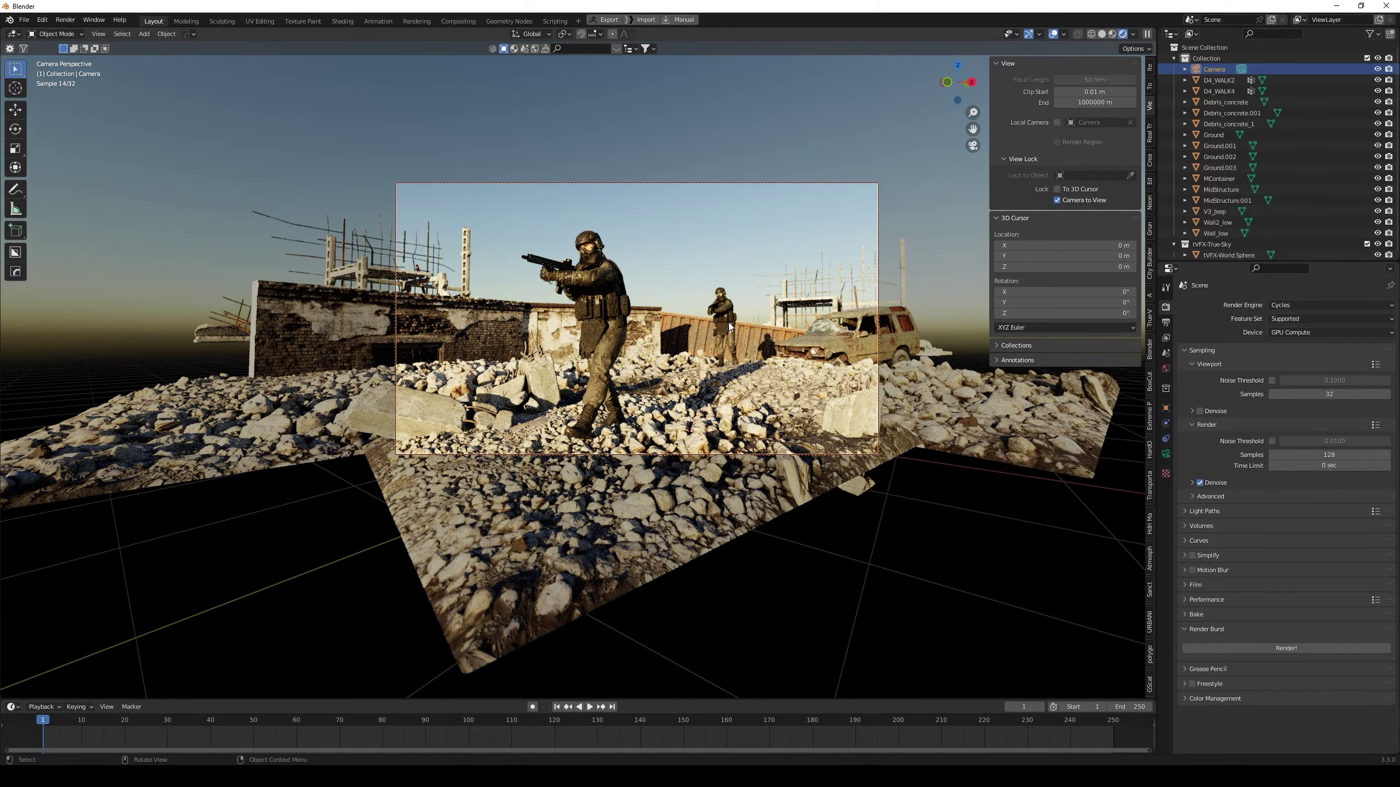
{"action": "middle_click_drag", "start_coordinate": [729, 326], "coordinate": [717, 329]}
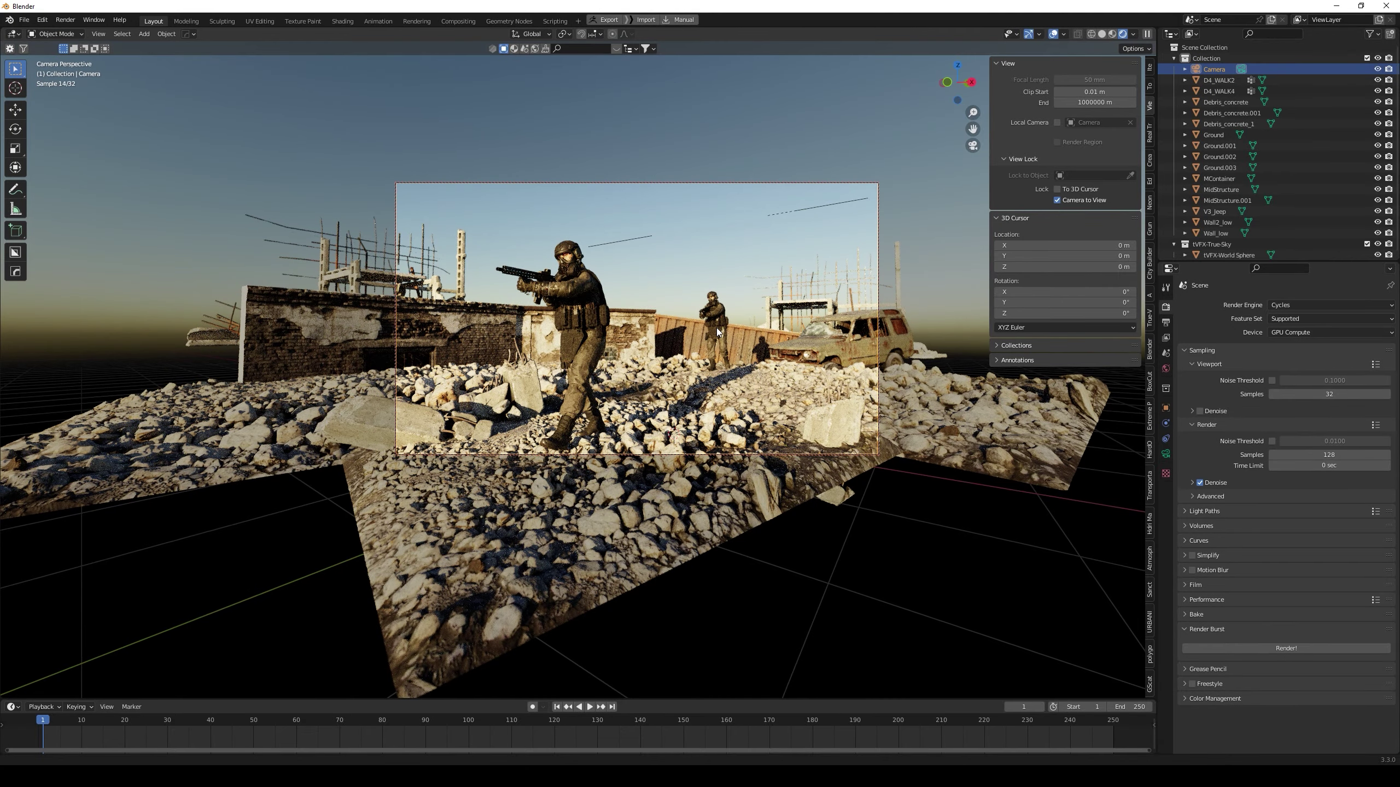
Unlock the camera and enable True-Sky Stratocumulus clouds with a reduced Cloud Amount
{"action": "left_click", "coordinate": [1056, 200]}
{"action": "left_click", "coordinate": [1149, 317]}
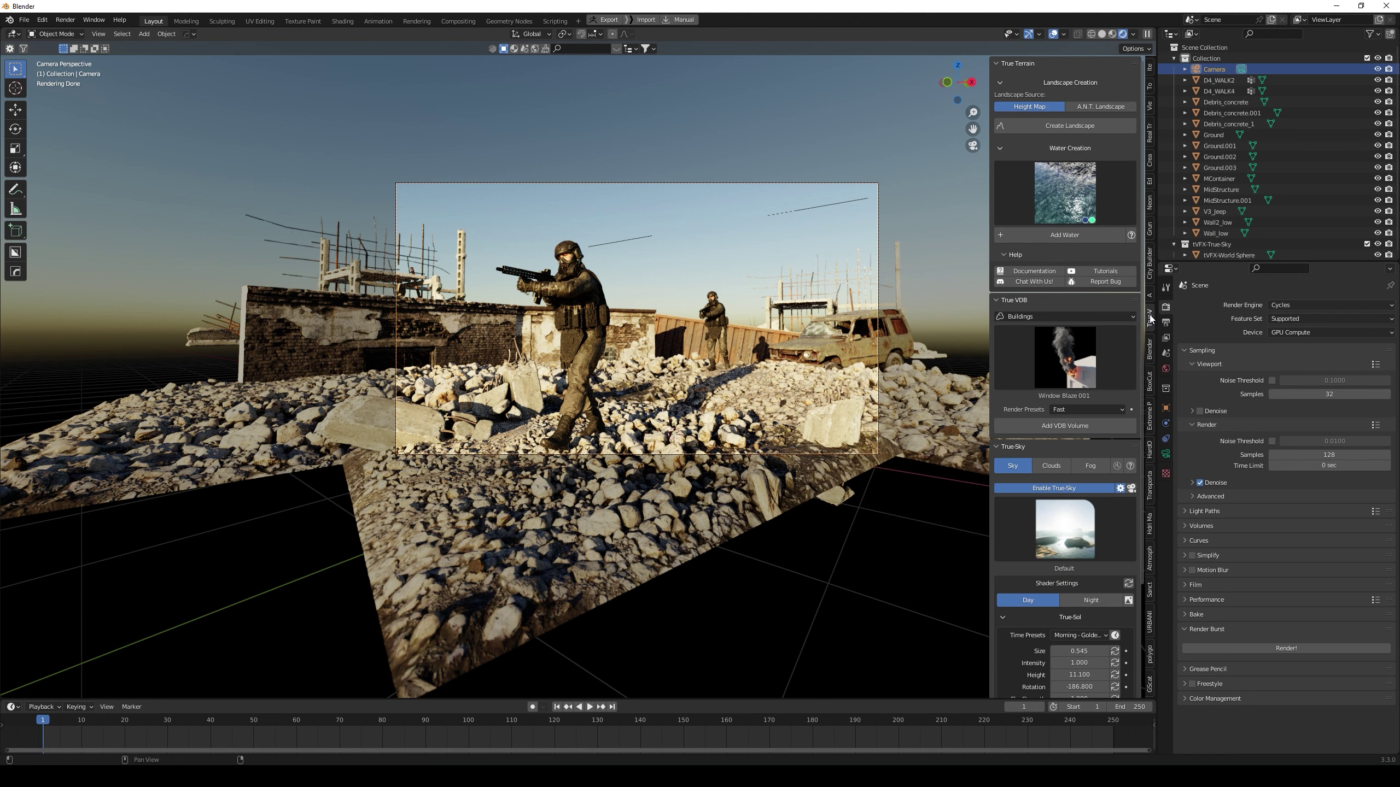
{"action": "left_click", "coordinate": [1051, 466]}
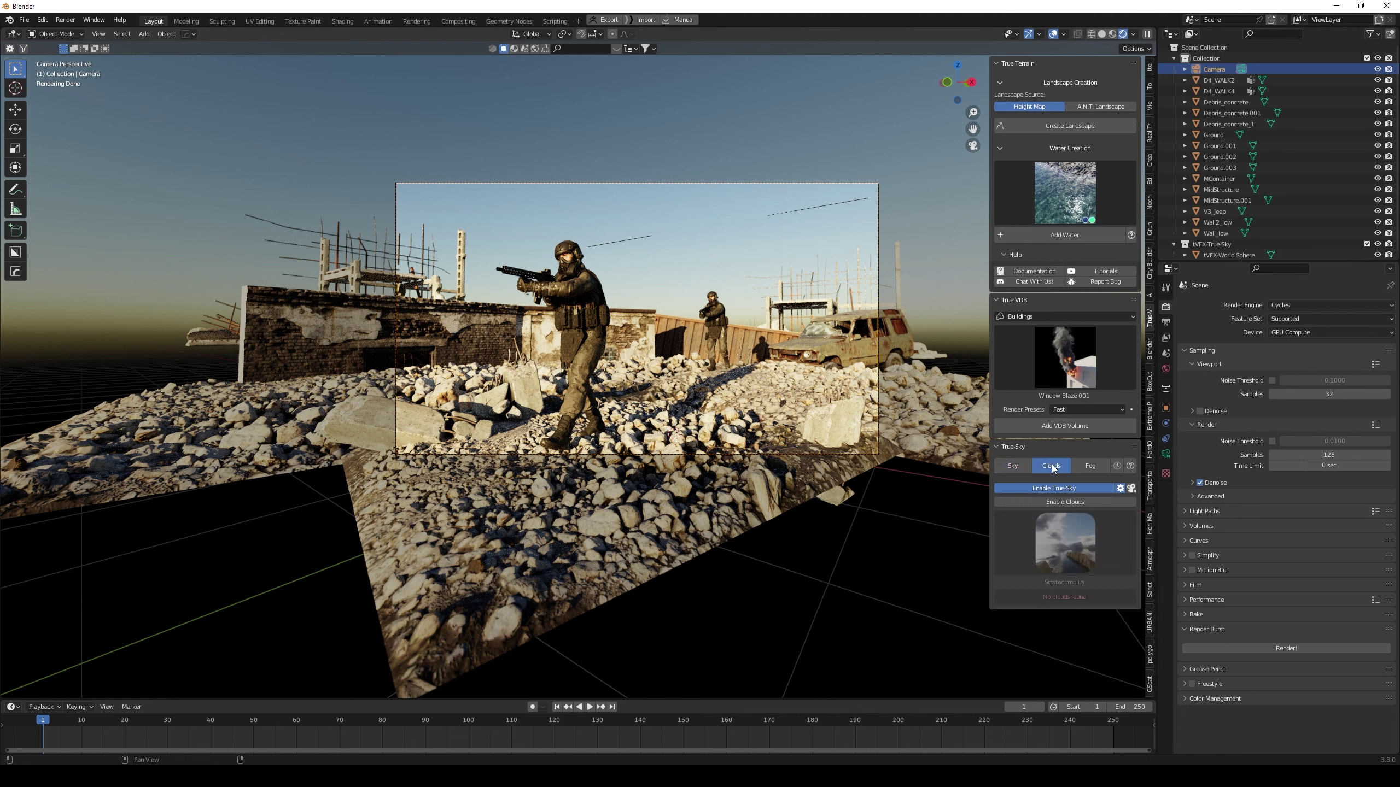
{"action": "left_click", "coordinate": [1048, 503]}
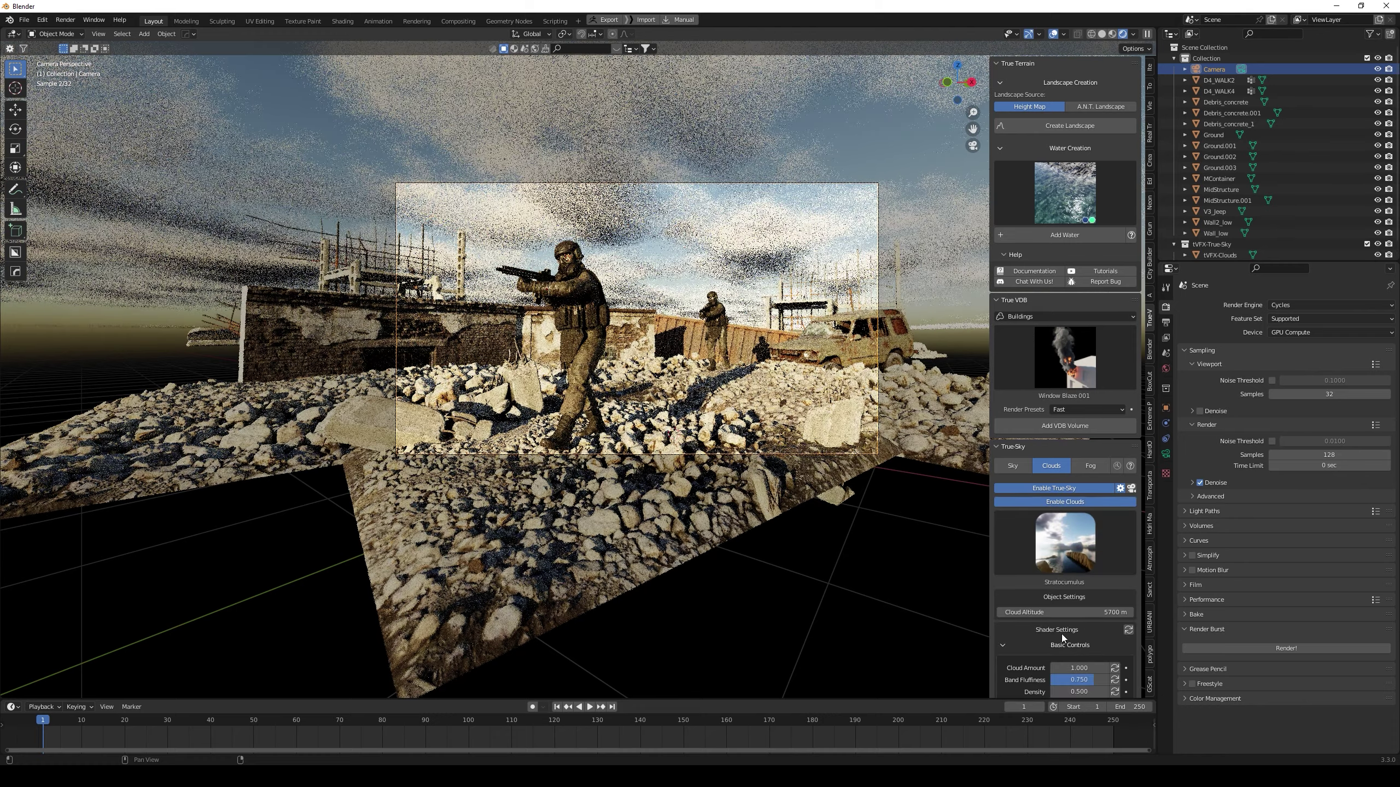
{"action": "scroll", "coordinate": [1069, 645], "scroll_direction": "down", "scroll_amount": 2}
{"action": "scroll", "coordinate": [1077, 658], "scroll_direction": "down", "scroll_amount": 2}
{"action": "left_click_drag", "start_coordinate": [1079, 572], "coordinate": [1034, 572]}
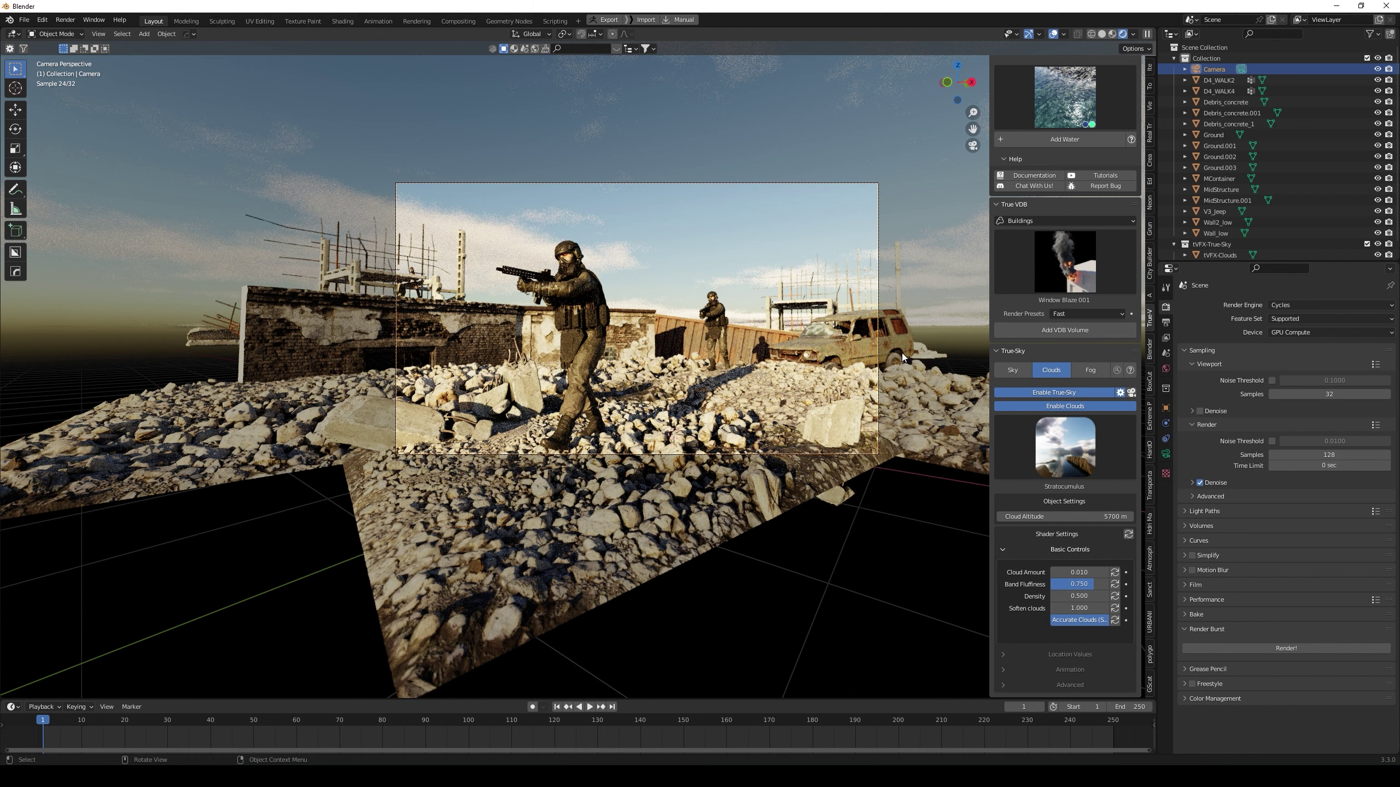
Relock the camera to the view, fine-tune the framing, then unlock it and recenter the view
{"action": "left_click", "coordinate": [1149, 105]}
{"action": "left_click", "coordinate": [1056, 201]}
{"action": "scroll", "coordinate": [627, 374], "scroll_direction": "down", "scroll_amount": 1}
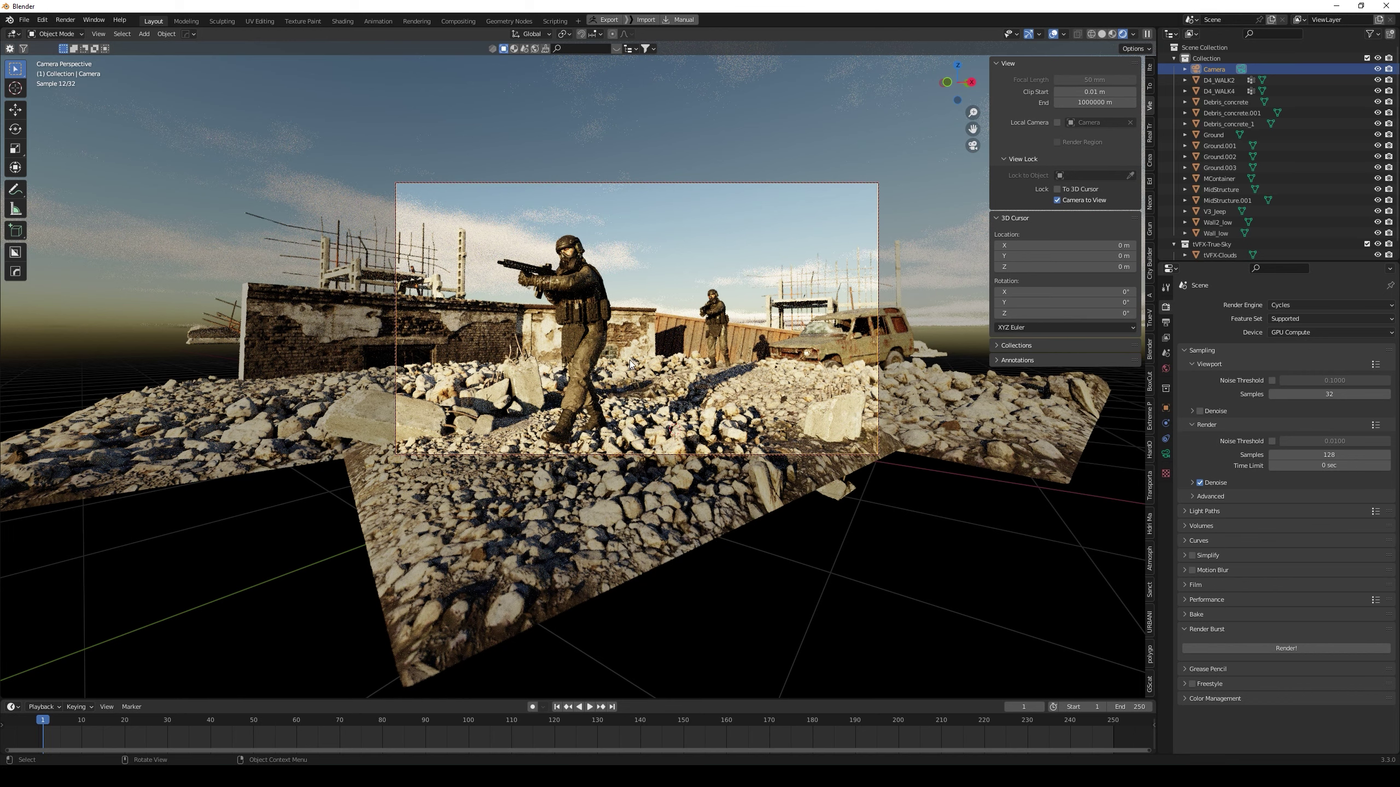
{"action": "left_click", "coordinate": [1056, 200]}
{"action": "scroll", "coordinate": [584, 396], "scroll_direction": "up", "scroll_amount": 2}
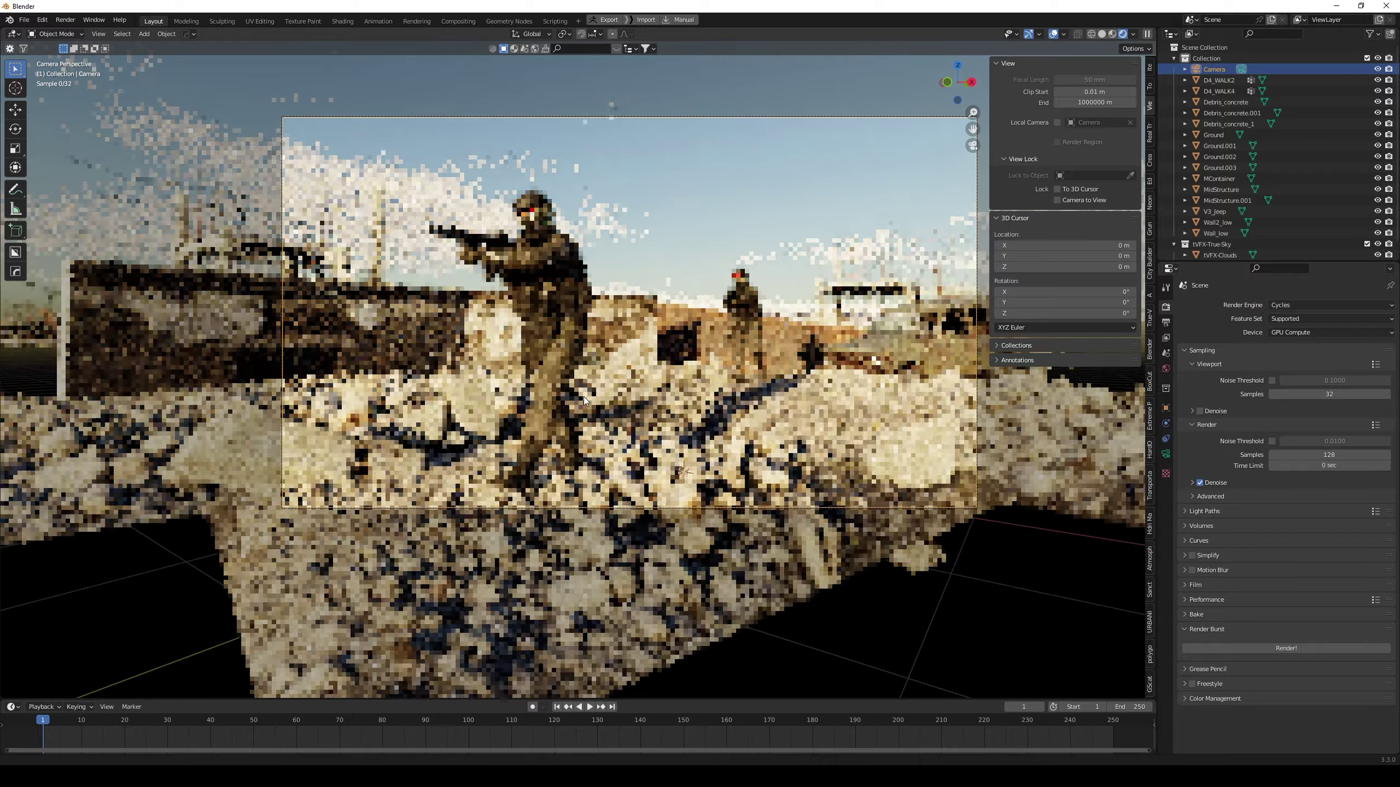
{"action": "middle_click_drag", "start_coordinate": [584, 396], "coordinate": [535, 401], "text": "shift"}
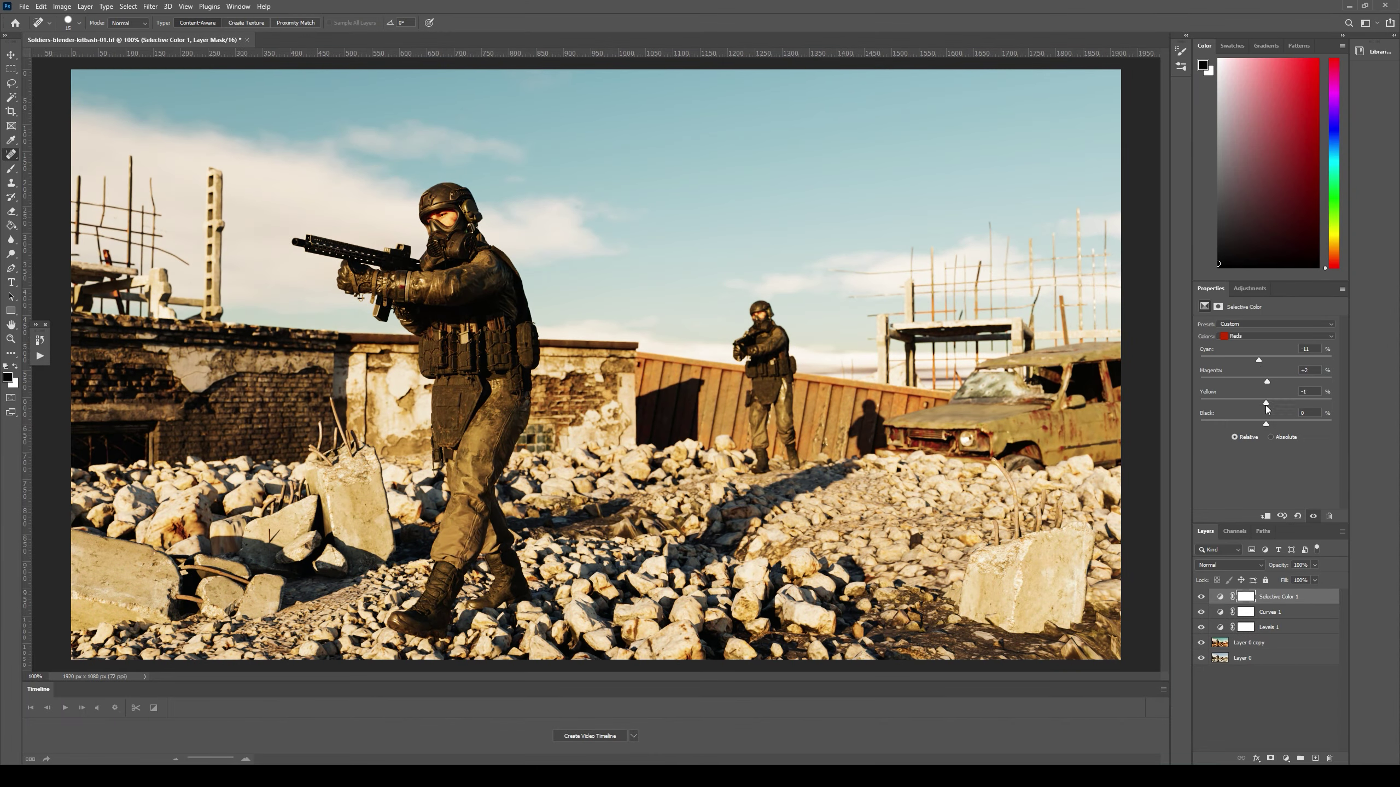
Choose Blues in the Selective Color layer's Colors list and view the image at 100%
{"action": "left_click", "coordinate": [1272, 336]}
{"action": "left_click", "coordinate": [1246, 377]}
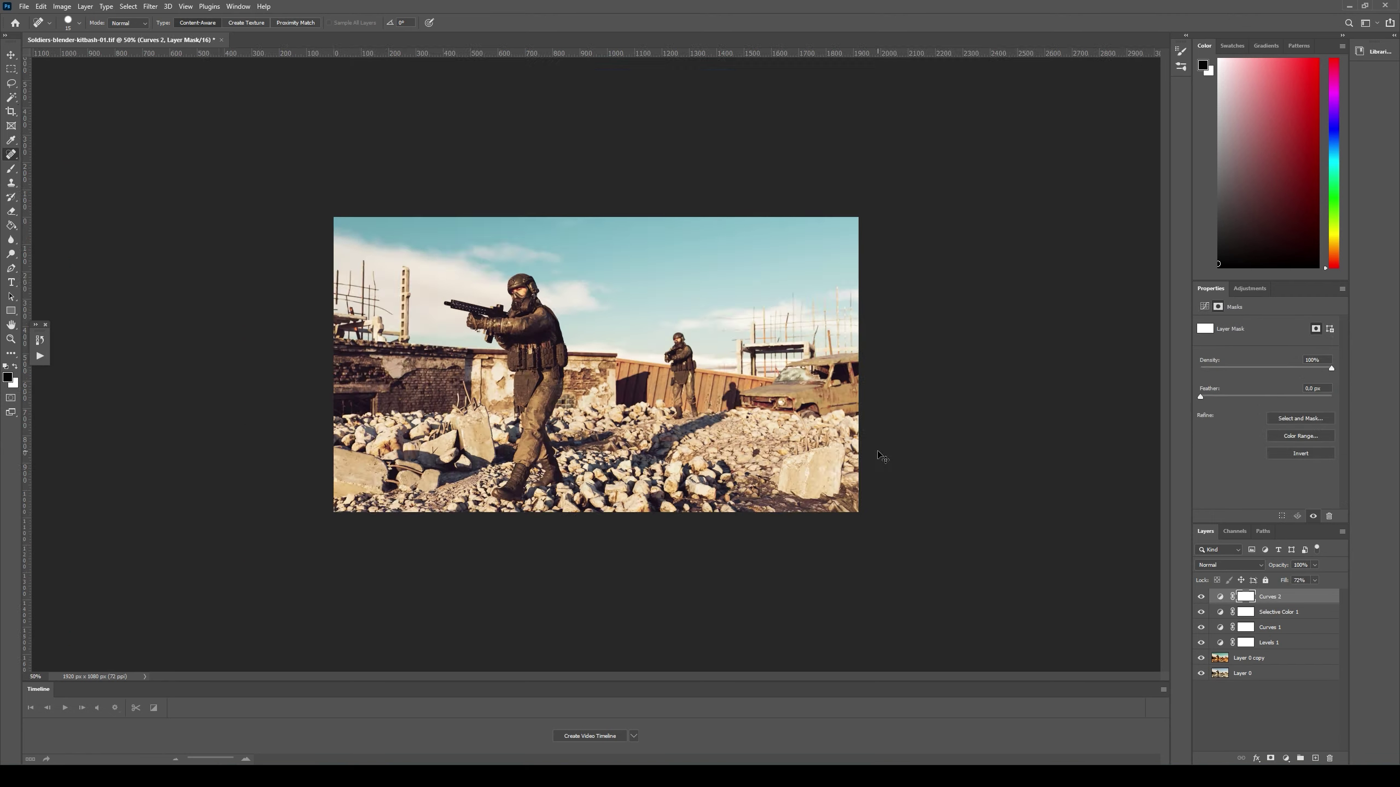
{"action": "key", "text": "ctrl+1"}
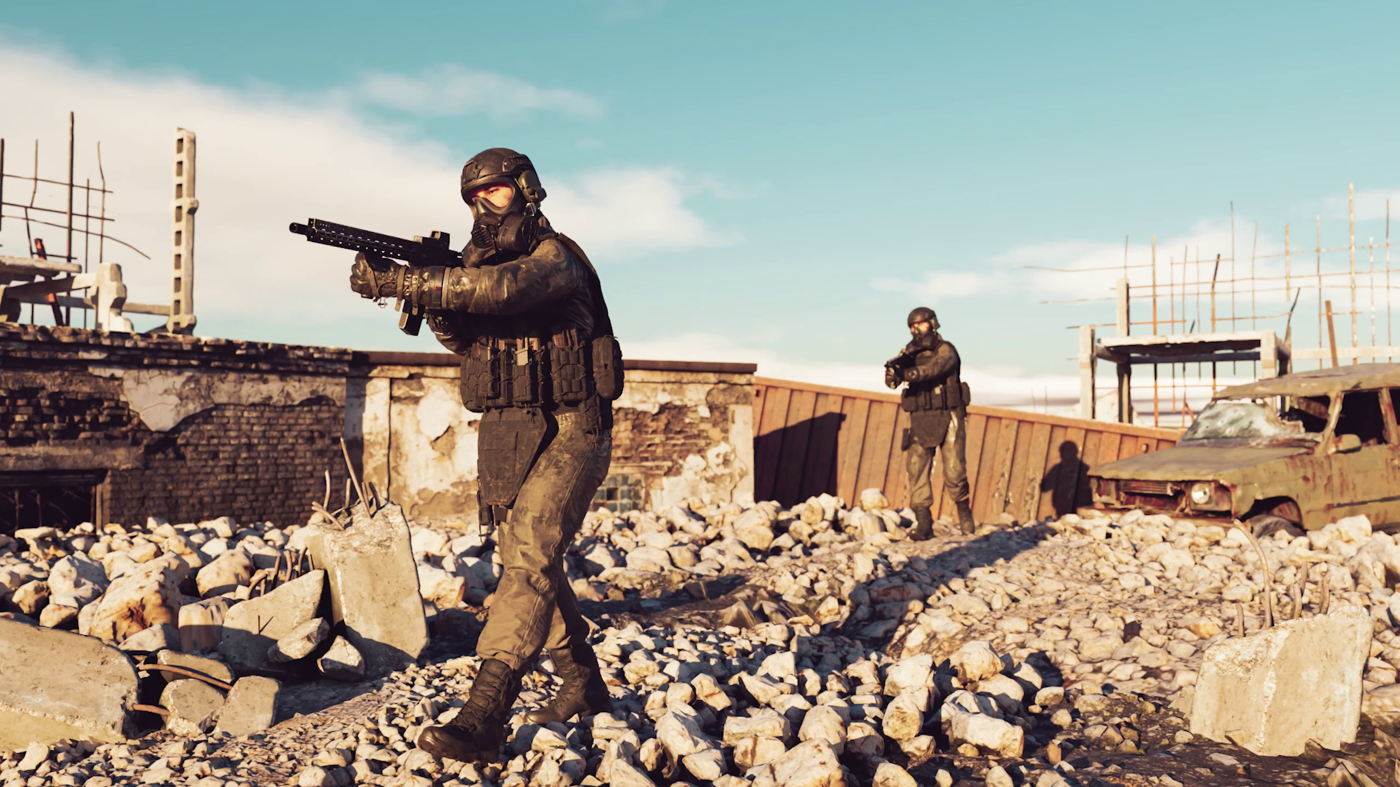